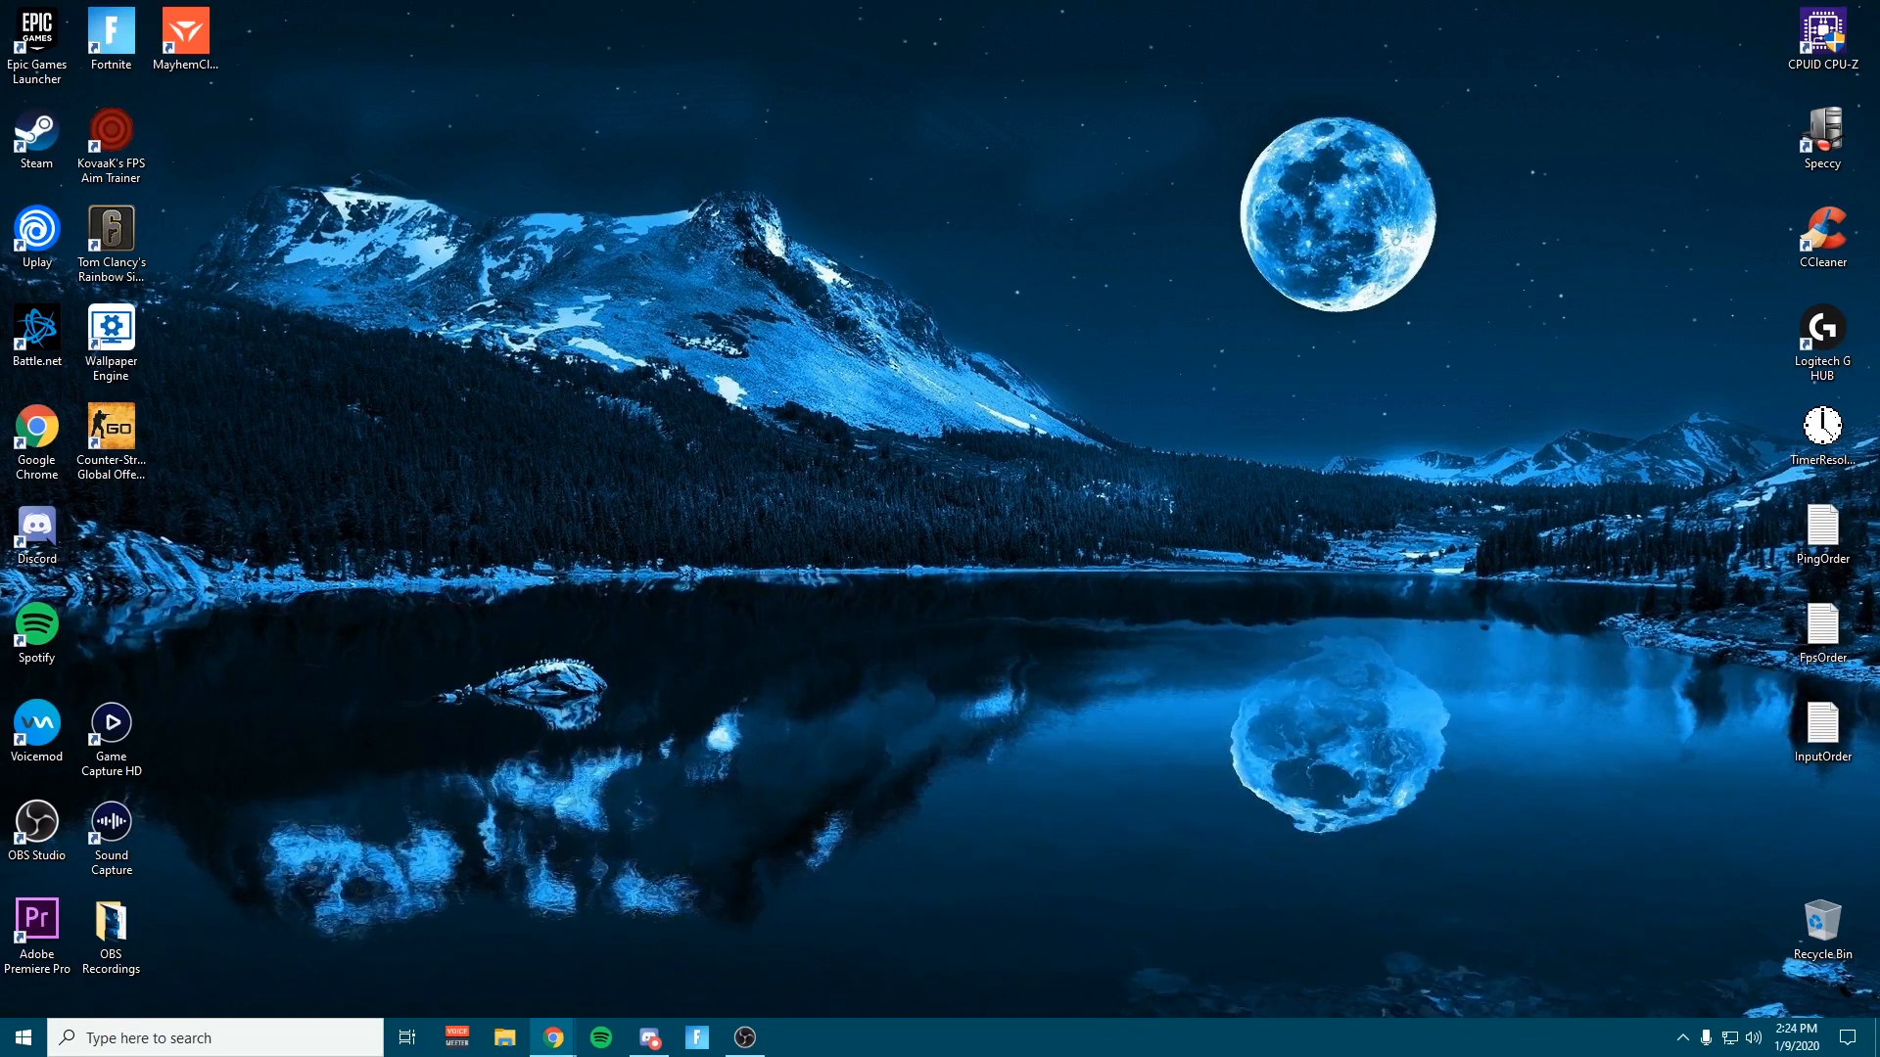
Switch to Discord and look through the server's socials, clips, video-suggestions and general-chat channels
key("alt+Tab")
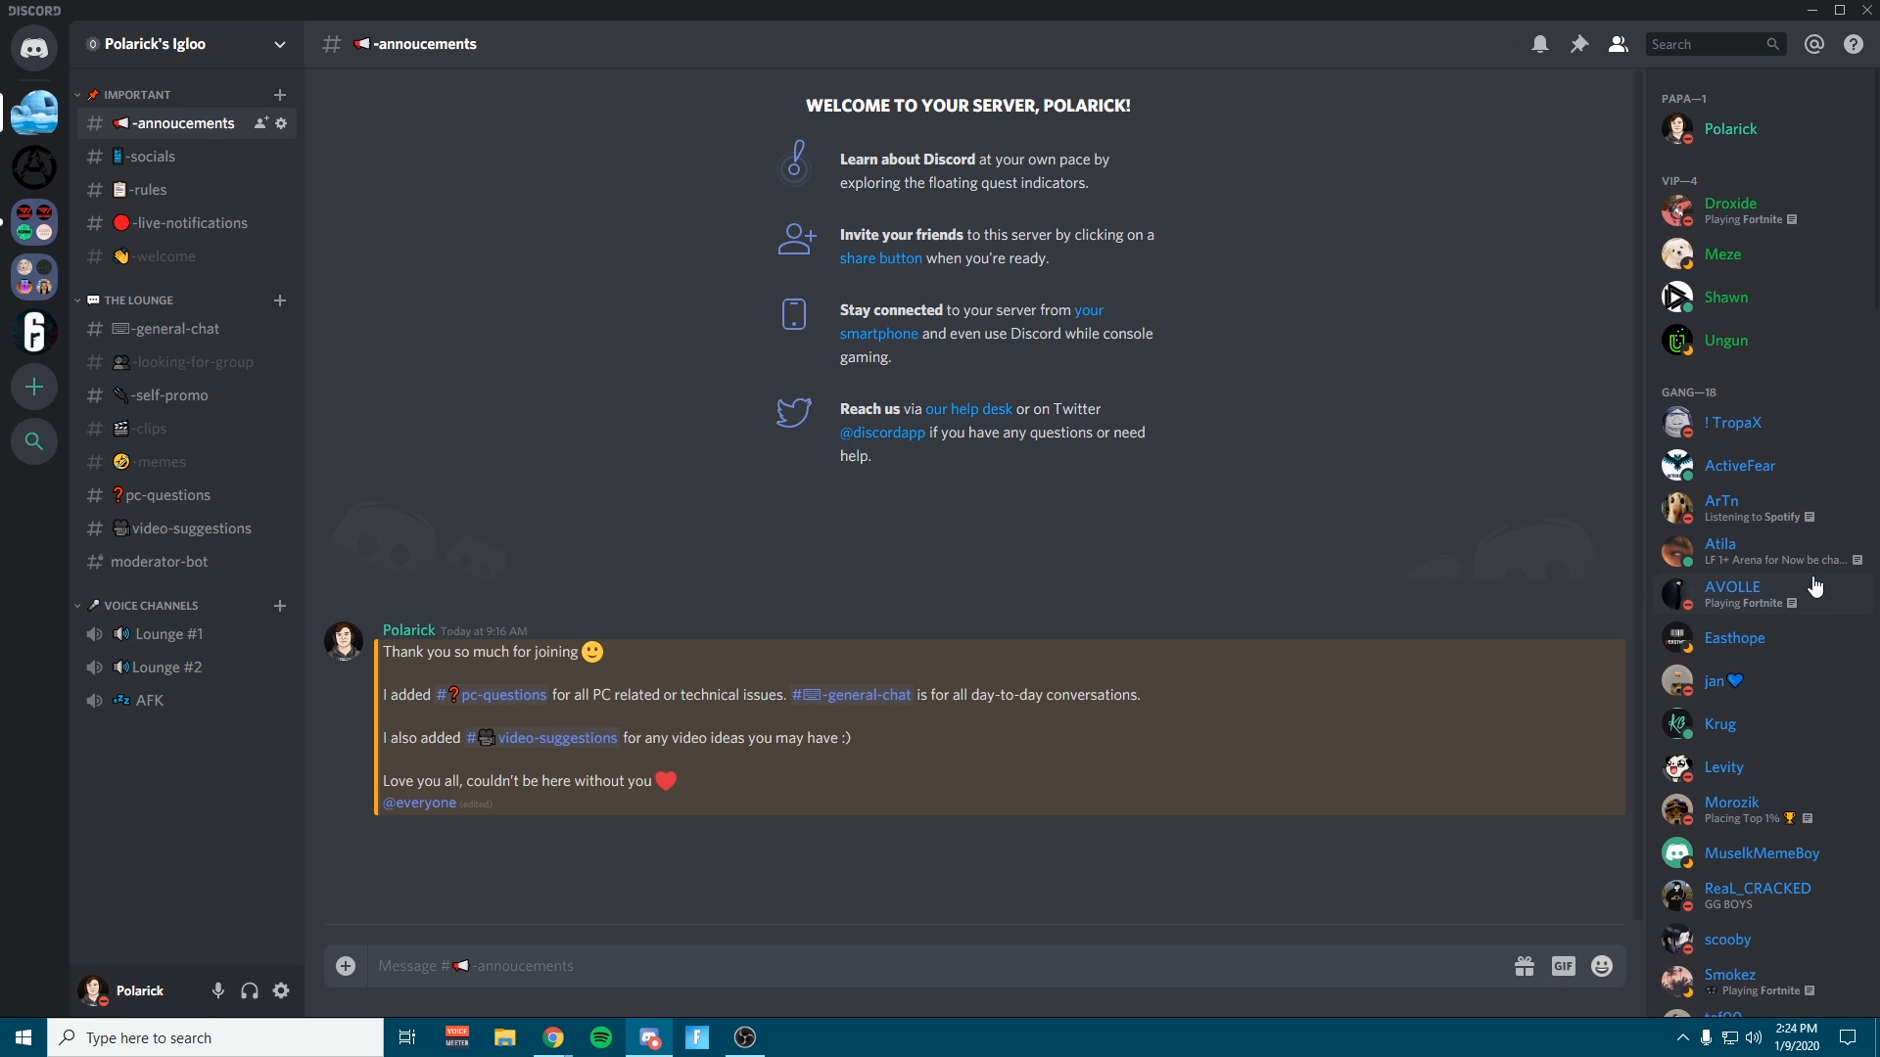
left_click(182, 167)
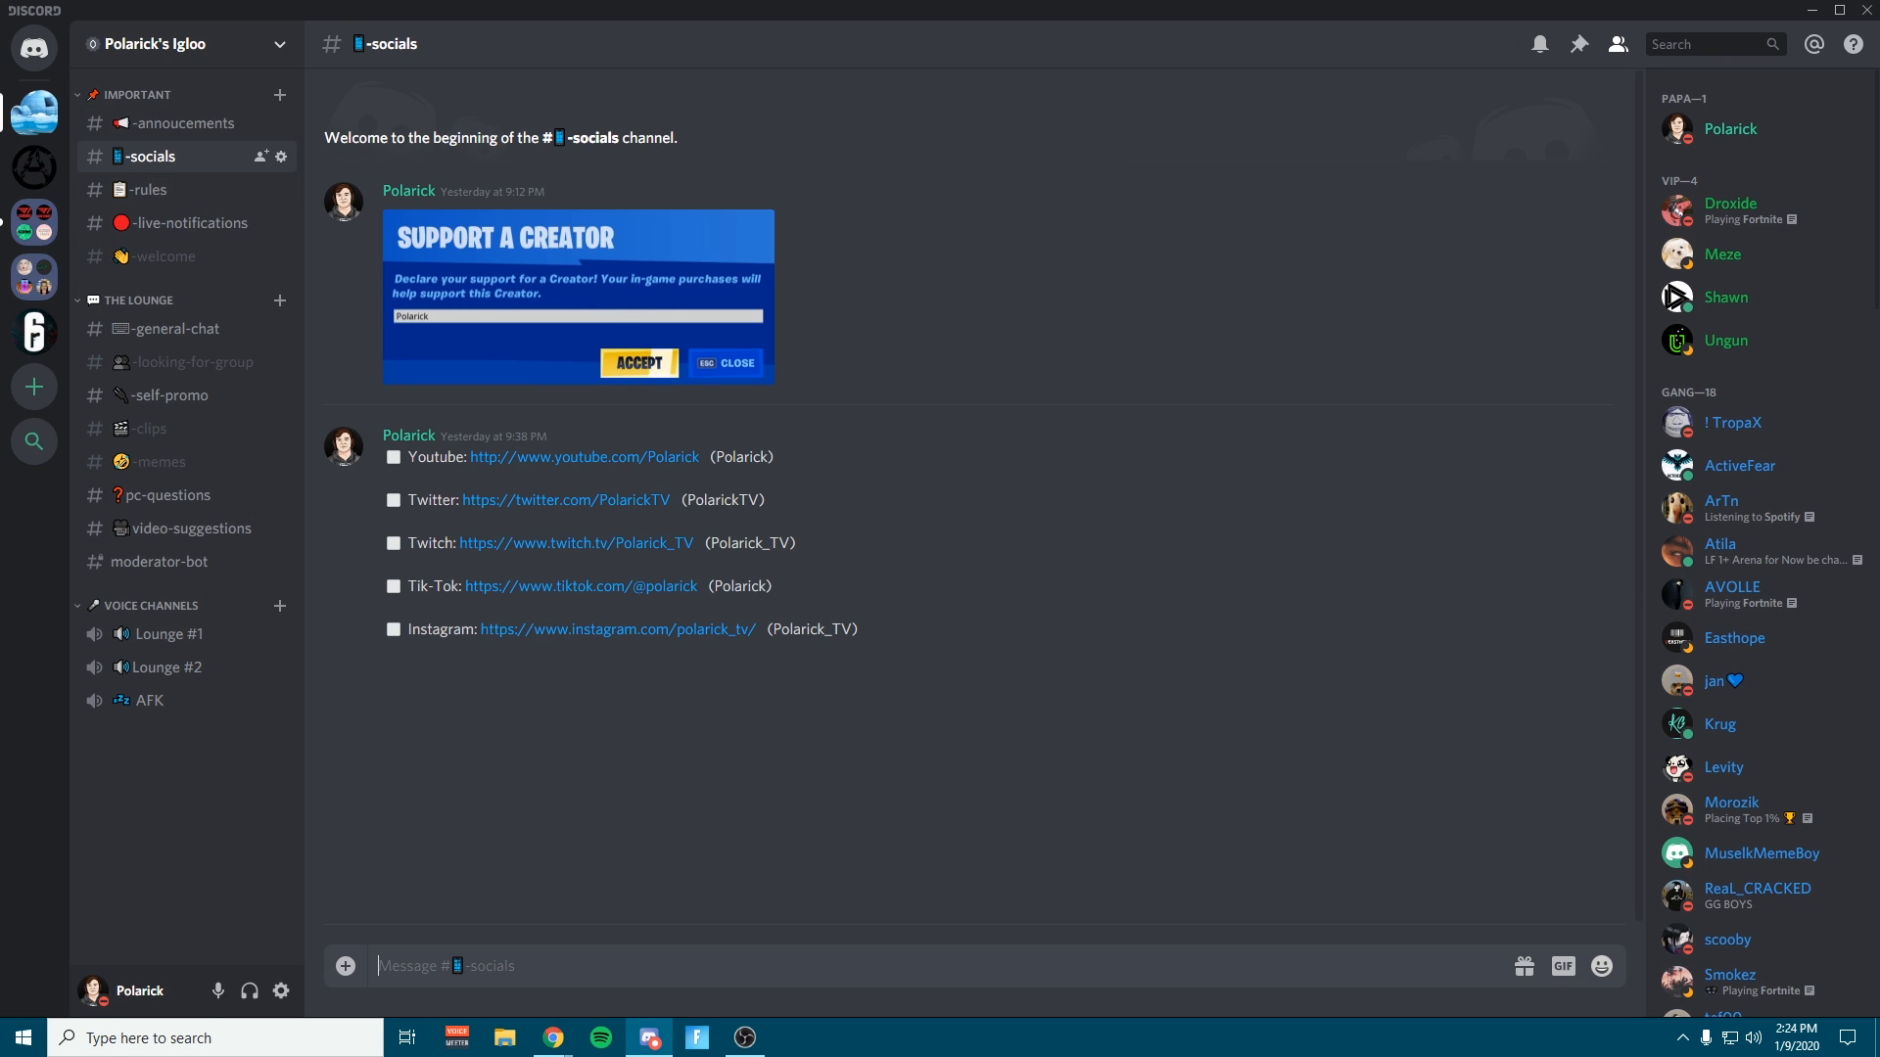
left_click(189, 461)
left_click(177, 440)
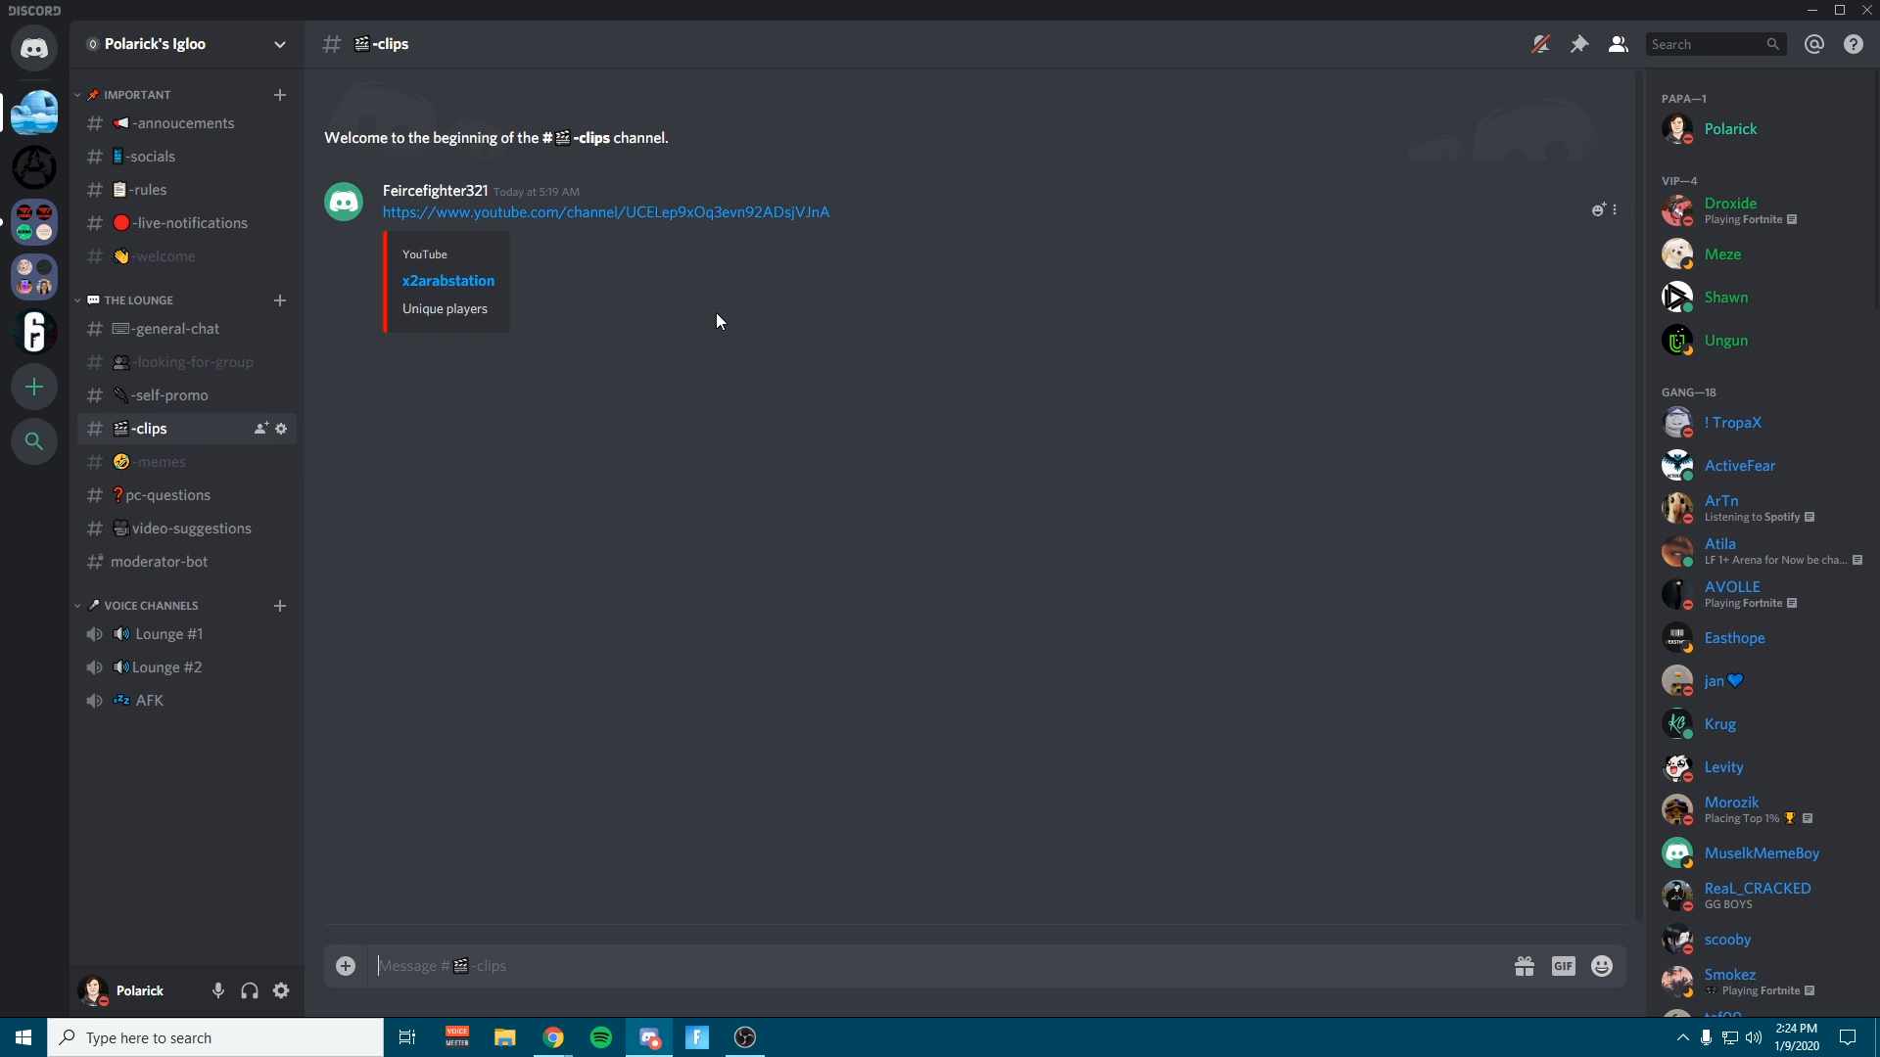
left_click(201, 534)
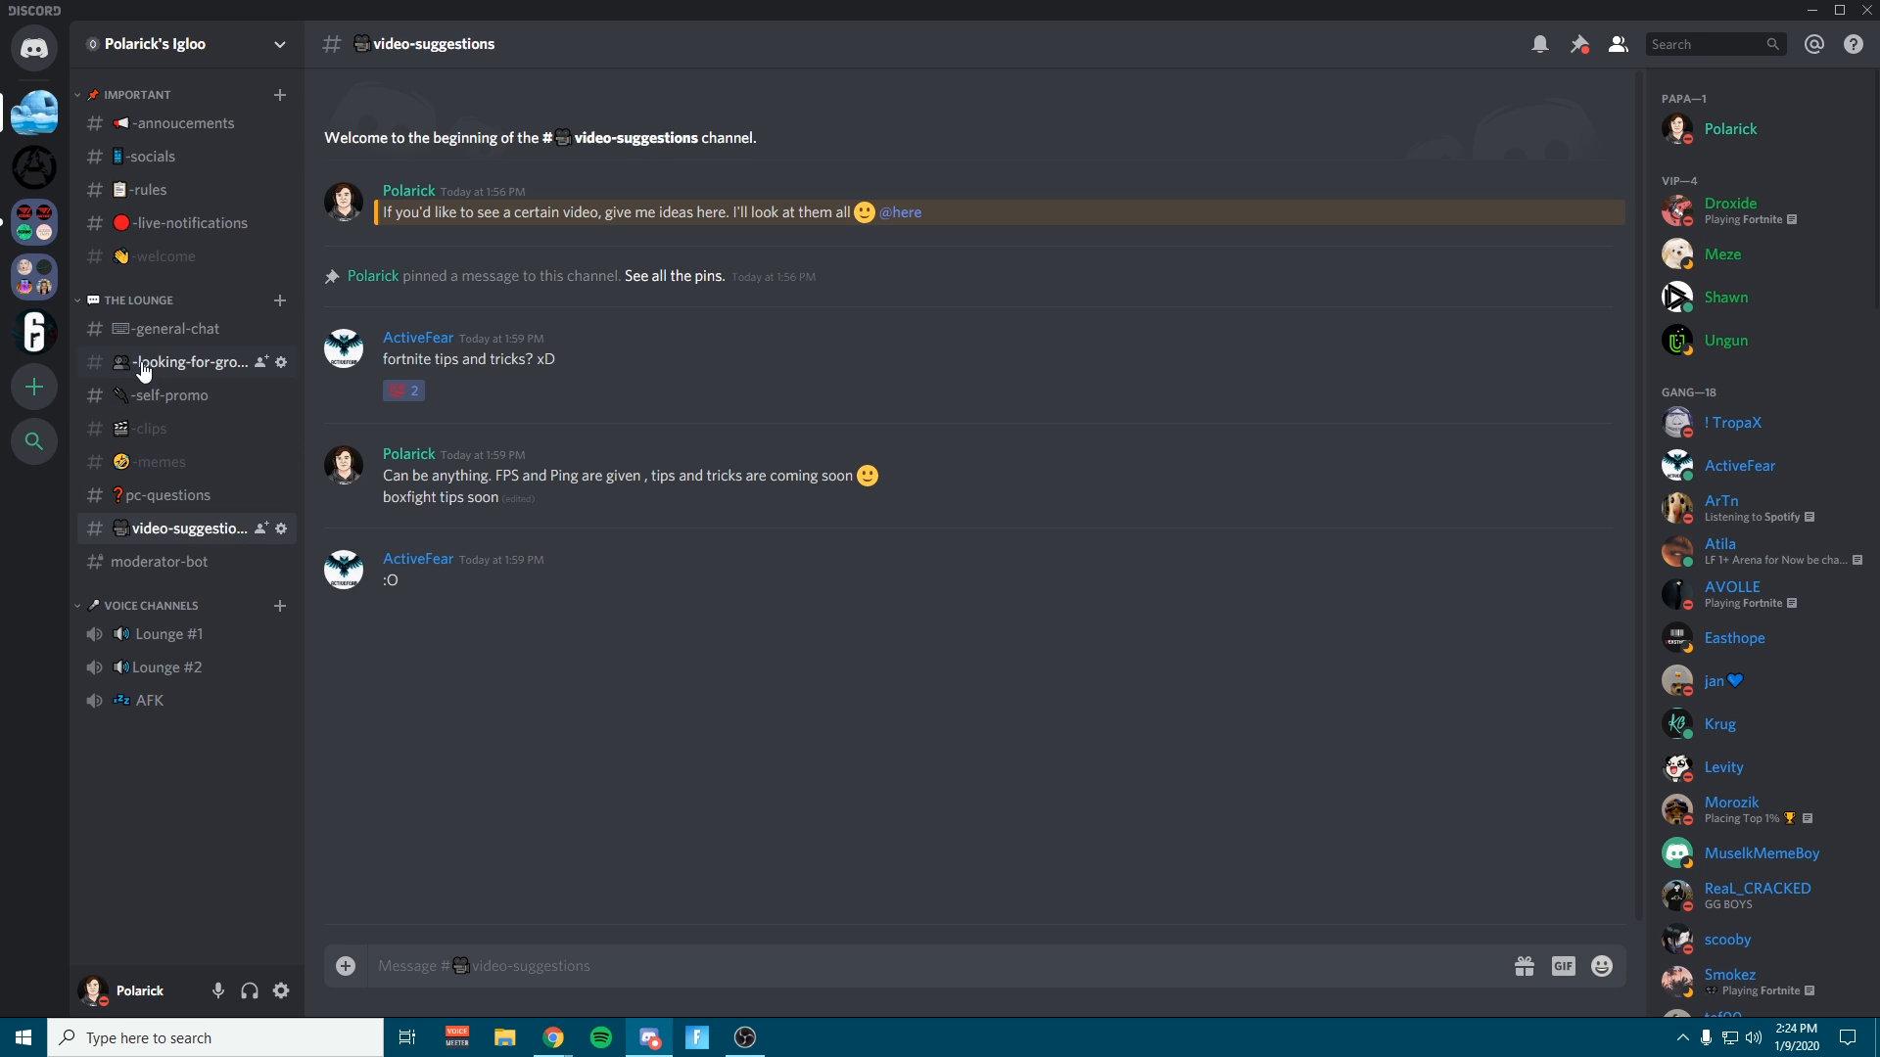
left_click(190, 340)
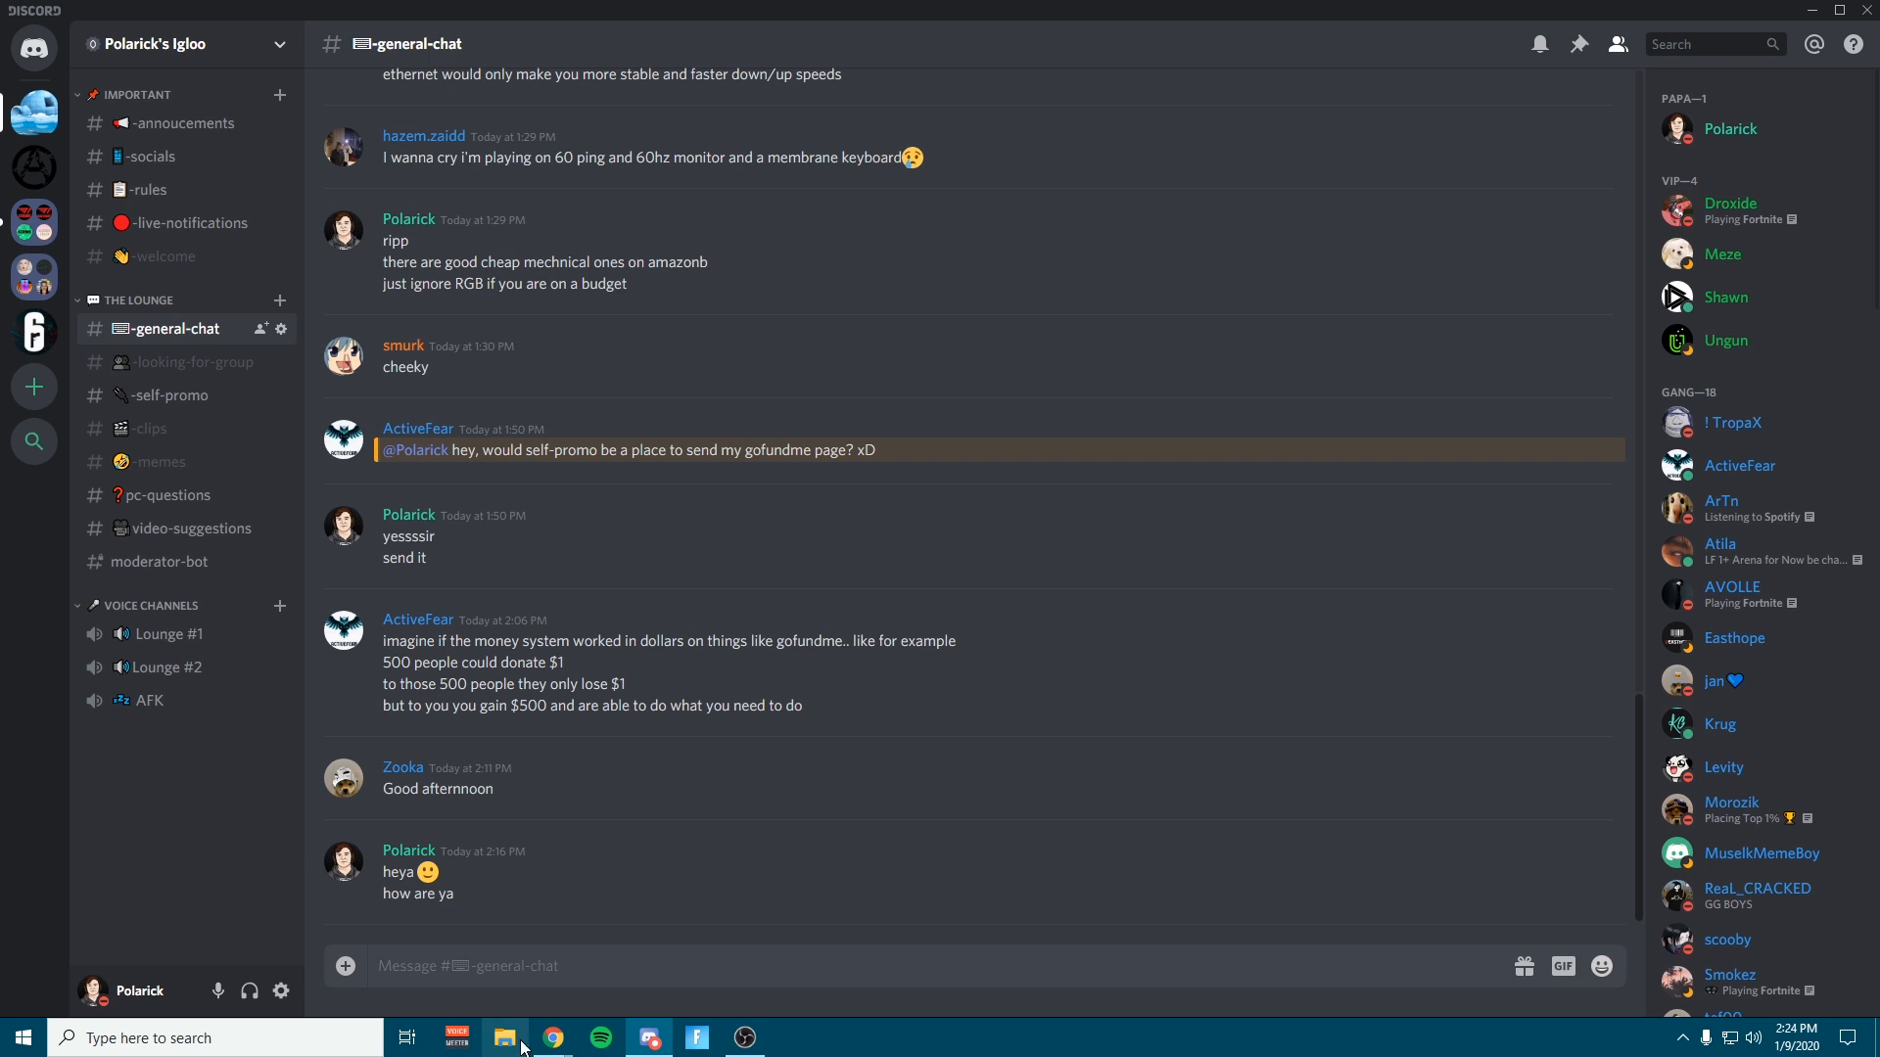
Switch to Chrome to view the creator's TikTok profile page, and close the browser window
mouse_move(553, 1040)
left_click(658, 955)
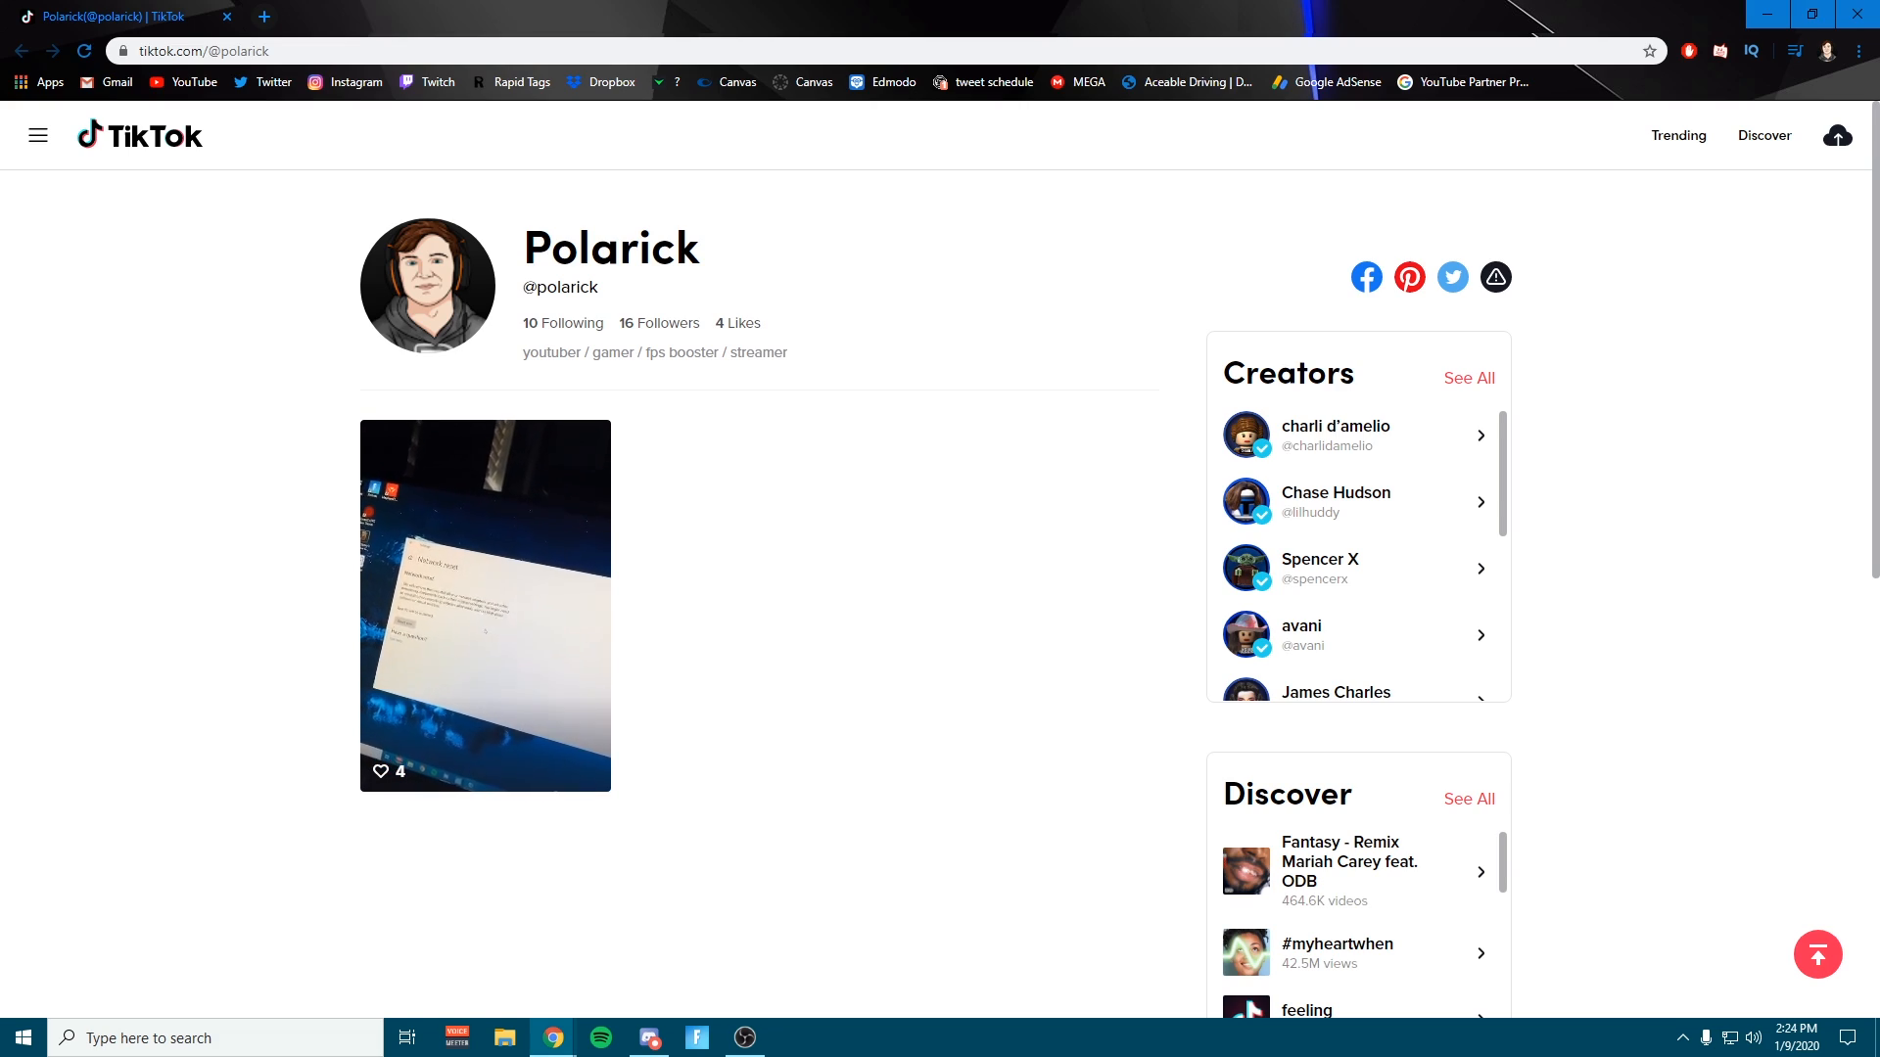
left_click(1857, 14)
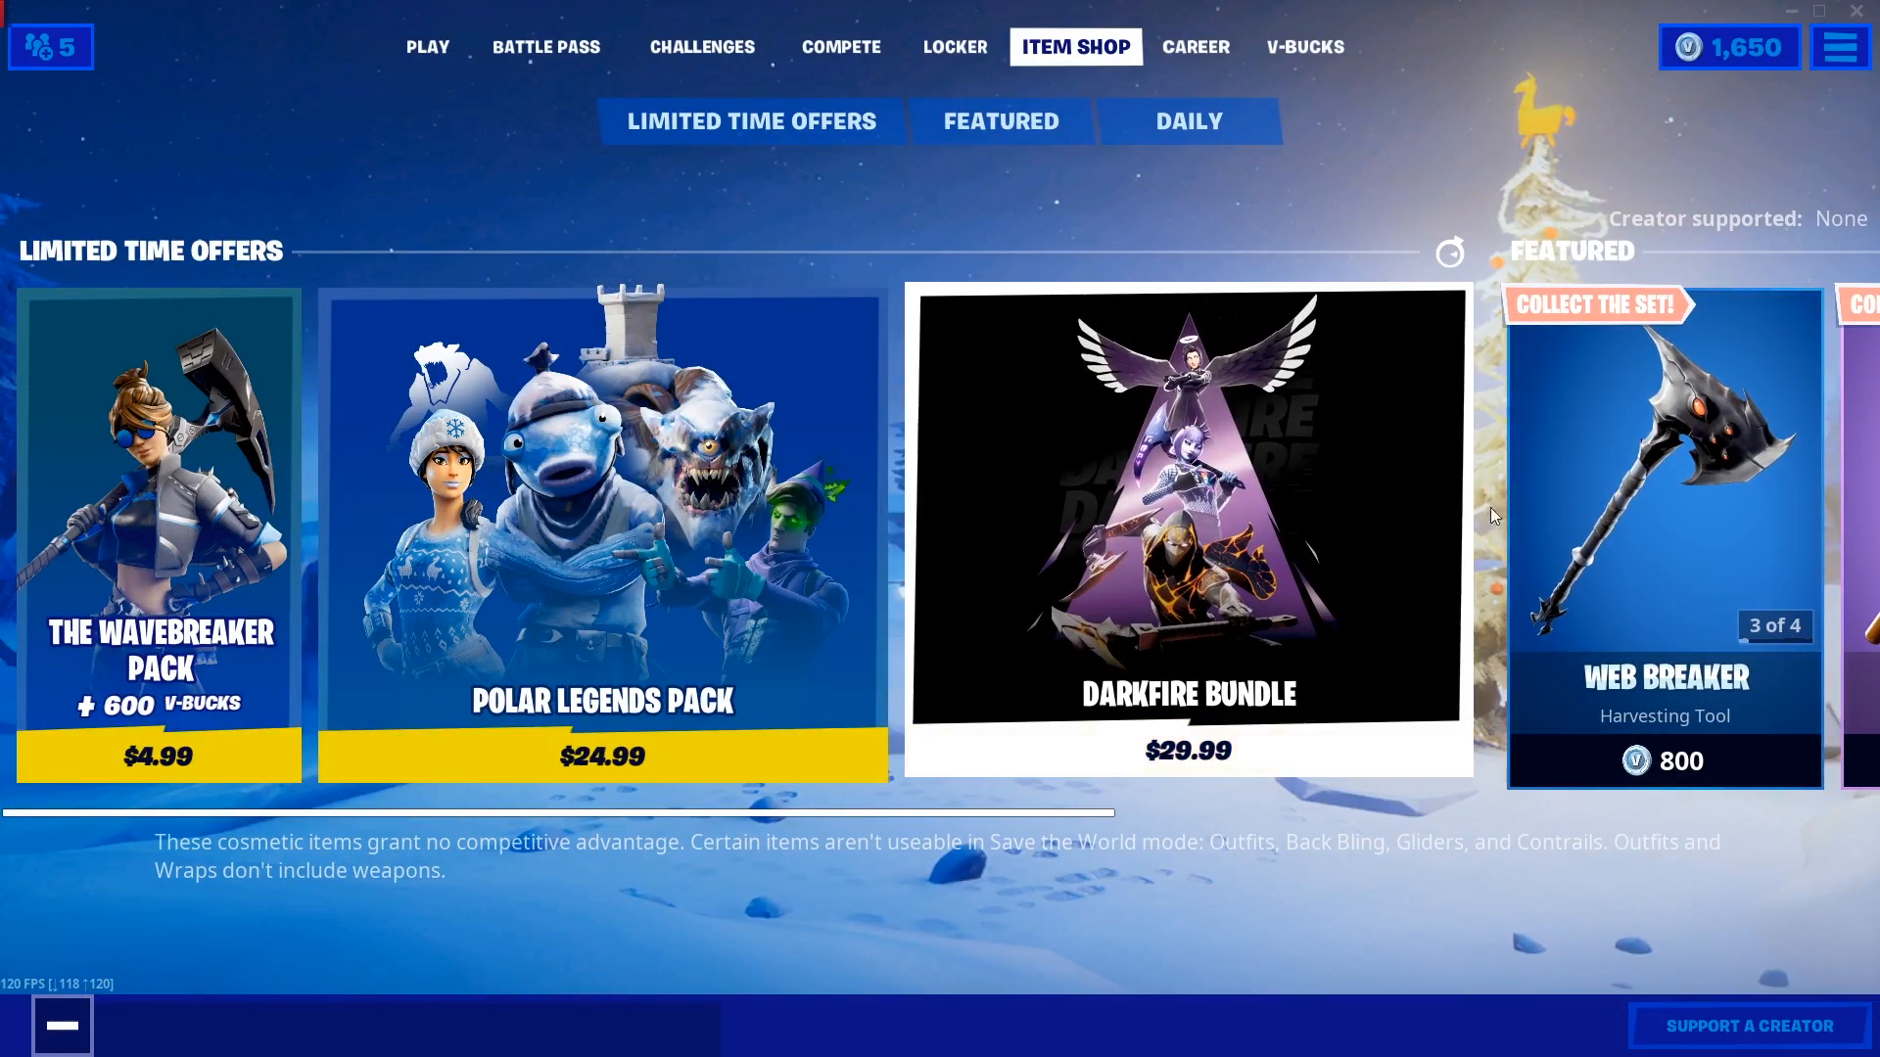
Look through the Fortnite item shop and enter Polarick as the supported creator
scroll(1490, 507, "down", 3)
scroll(1218, 509, "down", 3)
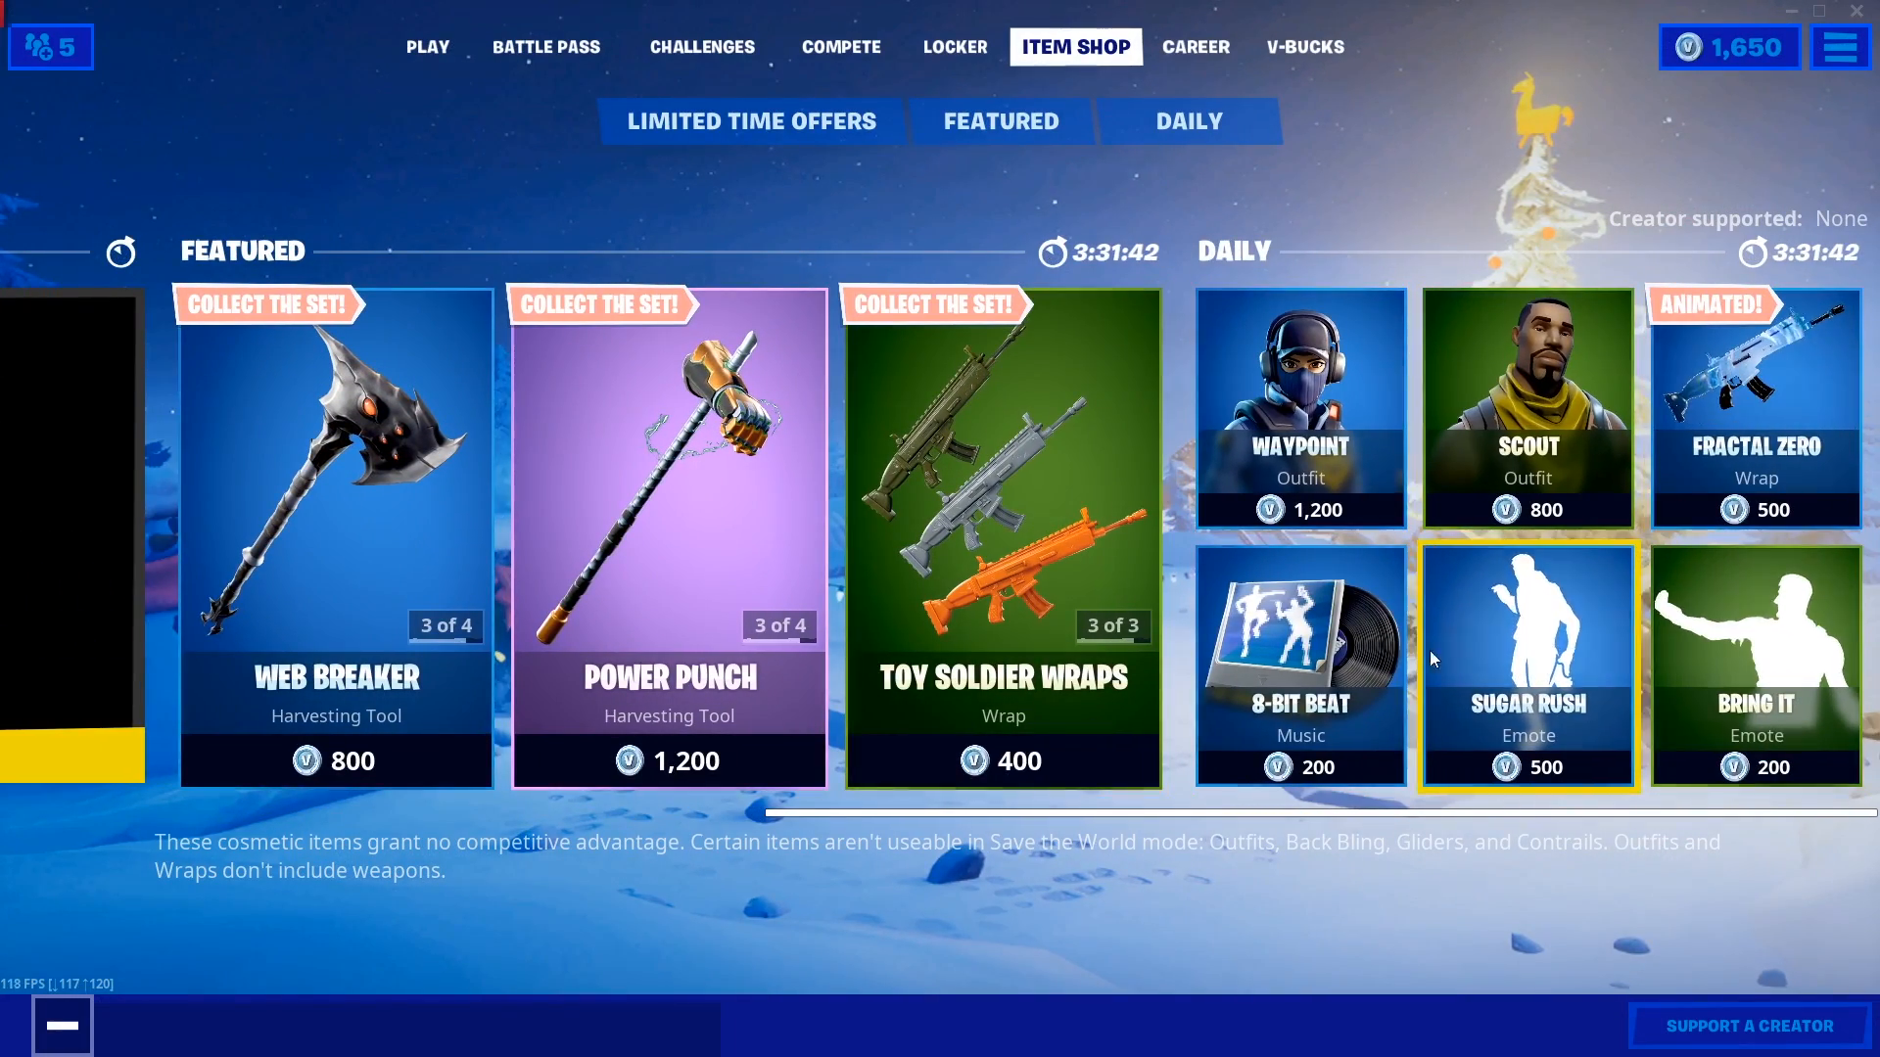
left_click(1774, 1021)
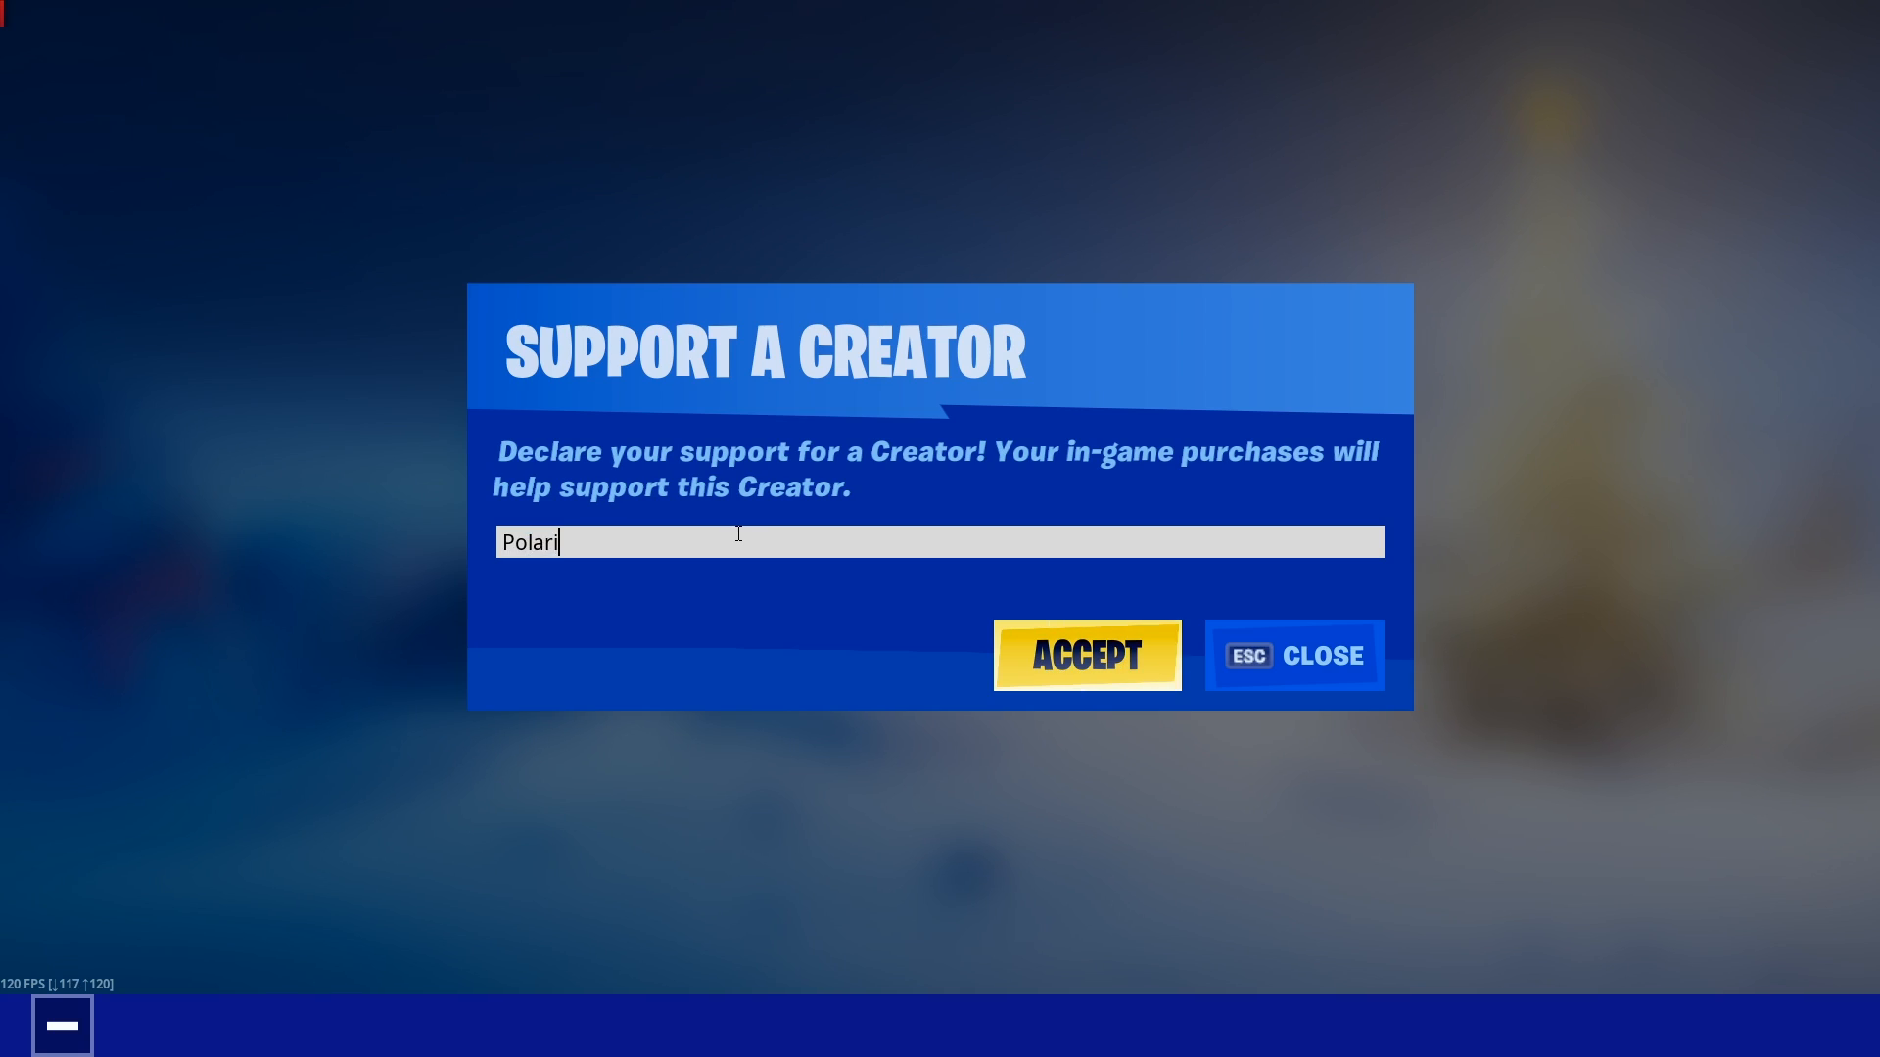
left_click(1055, 656)
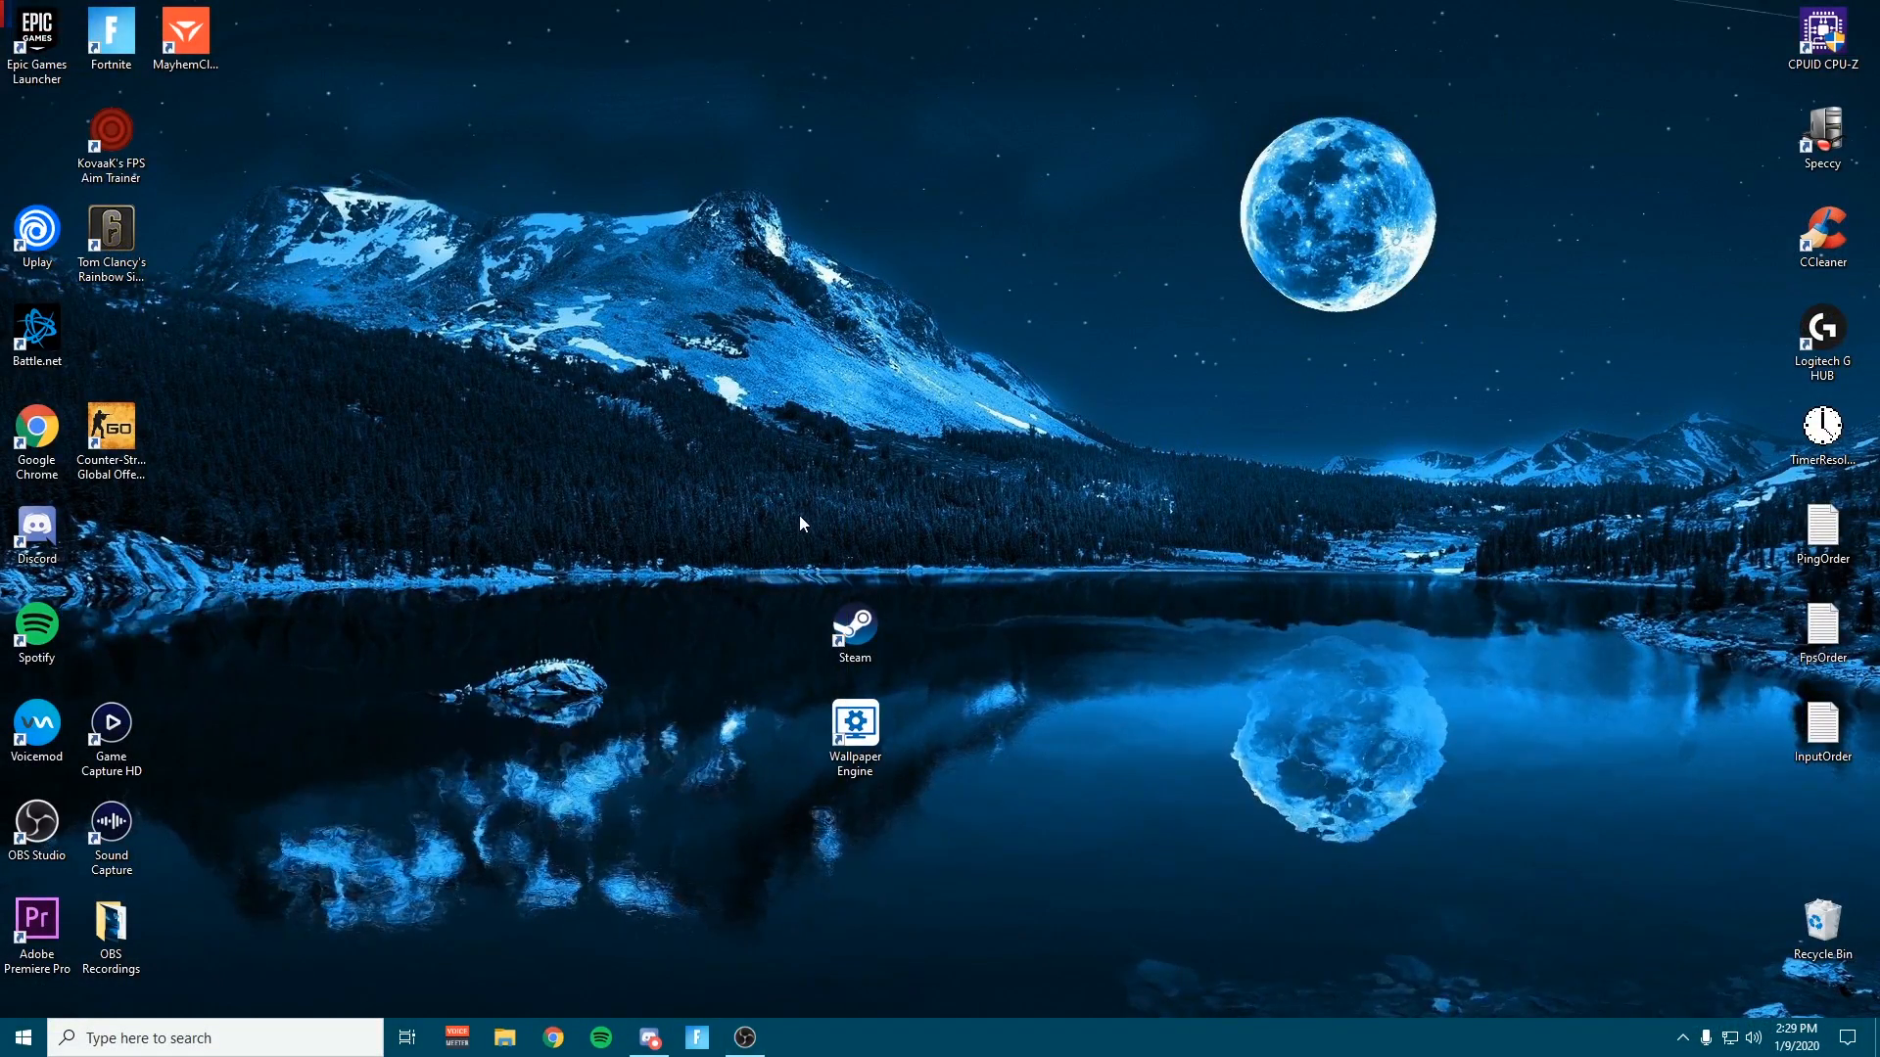
left_click_drag(799, 516, 887, 668)
left_click(946, 579)
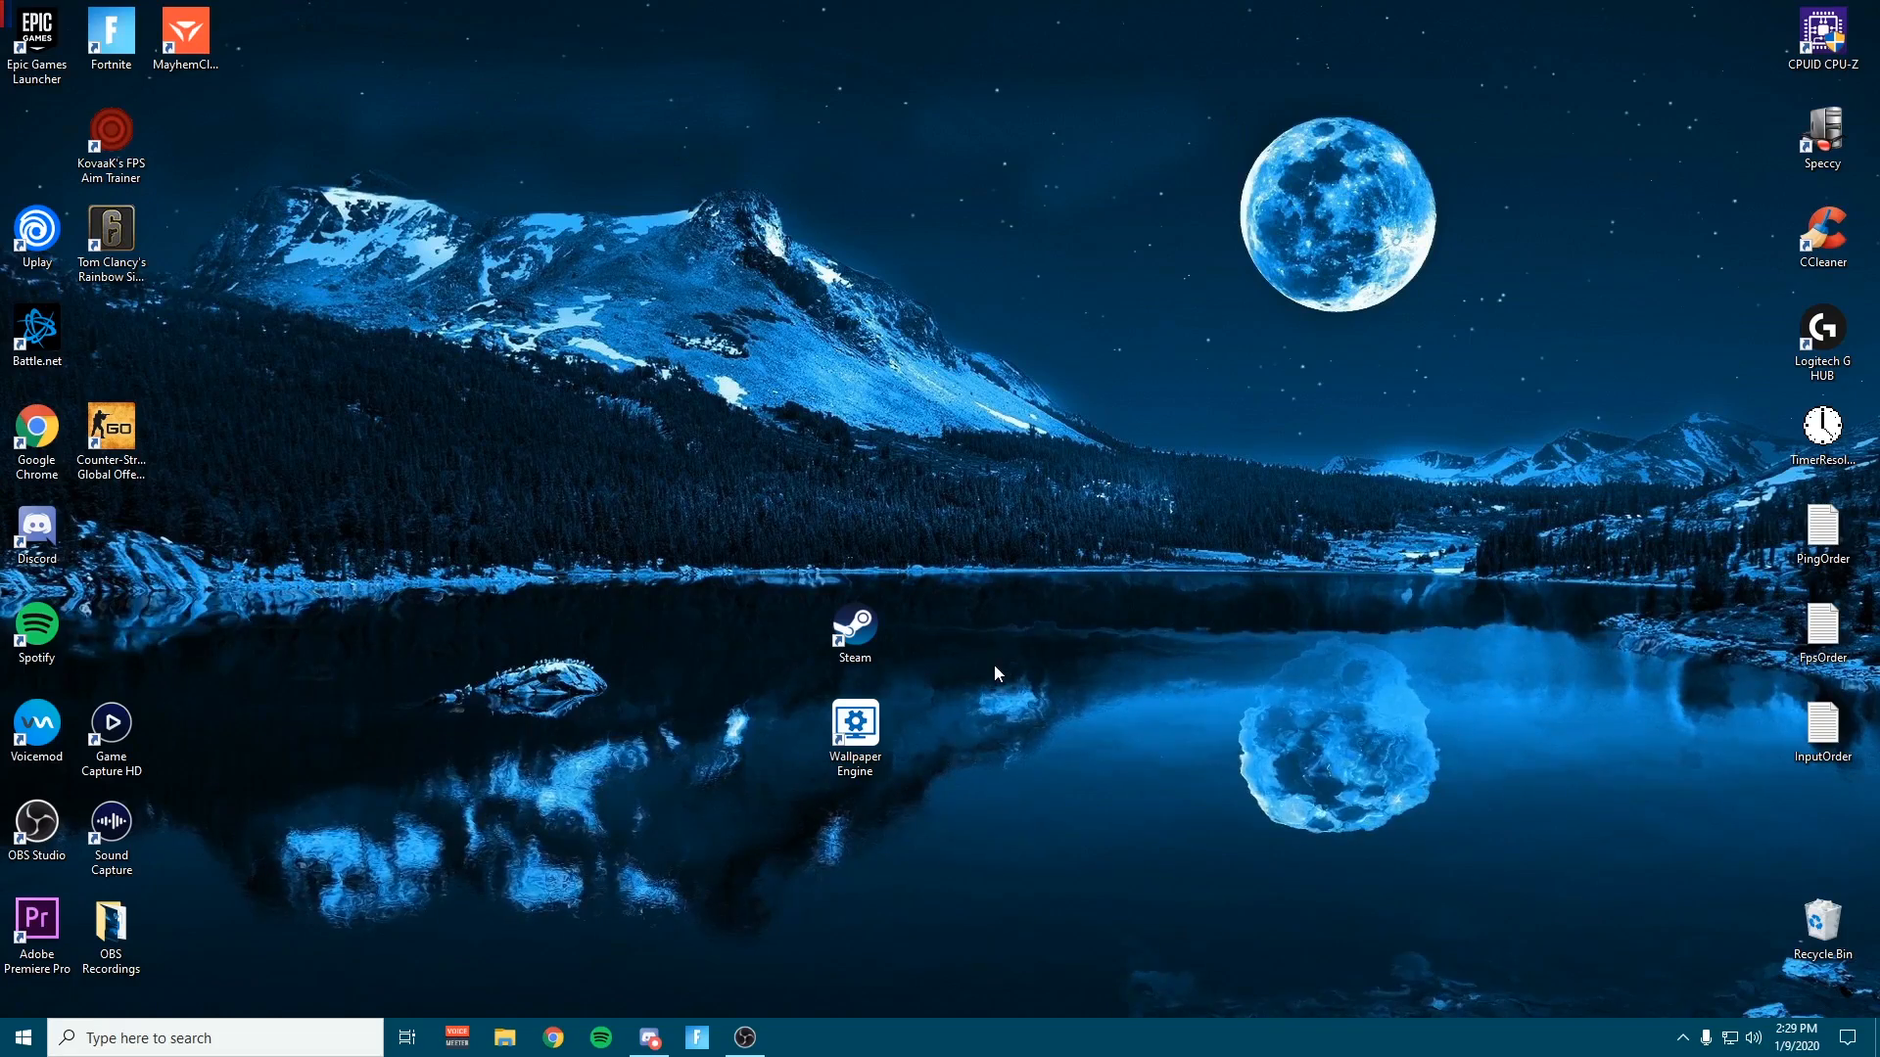
Open Steam, find Wallpaper Engine in the store, review its product page and purchase options, and close Steam
double_click(866, 631)
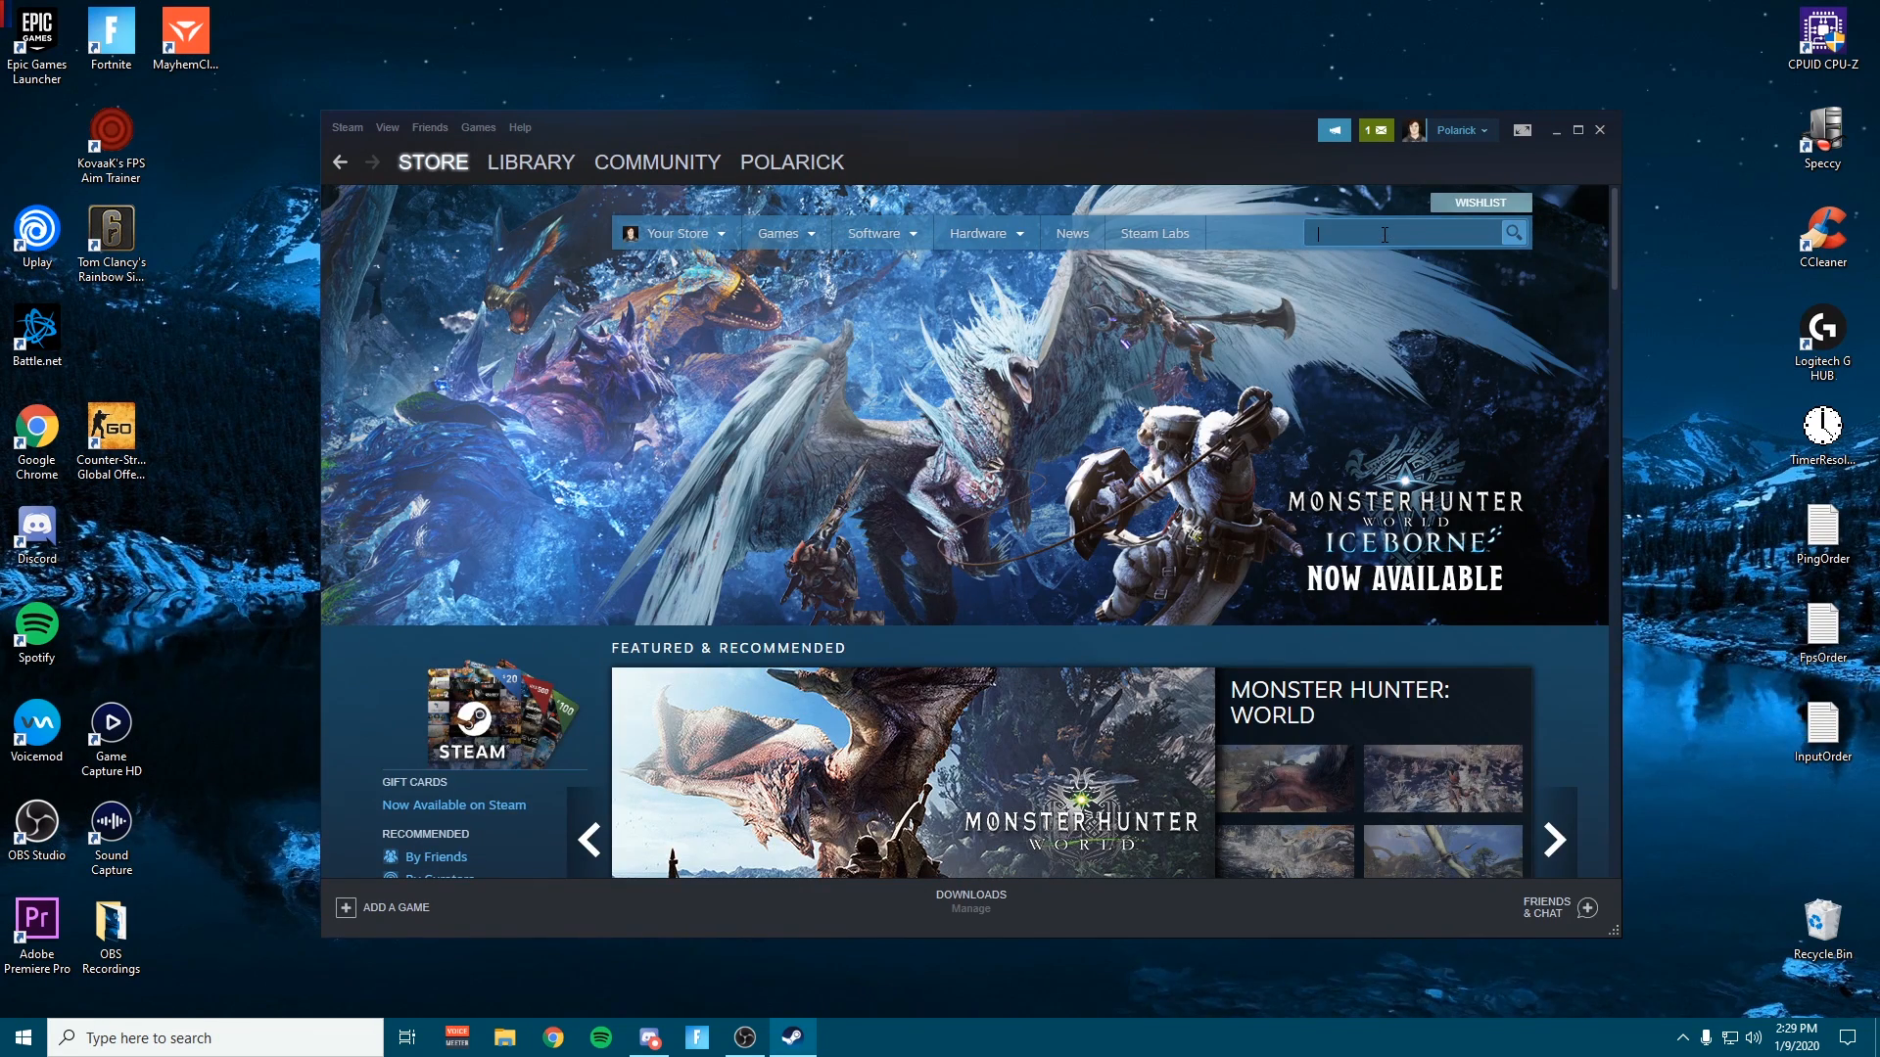
type("lpaper")
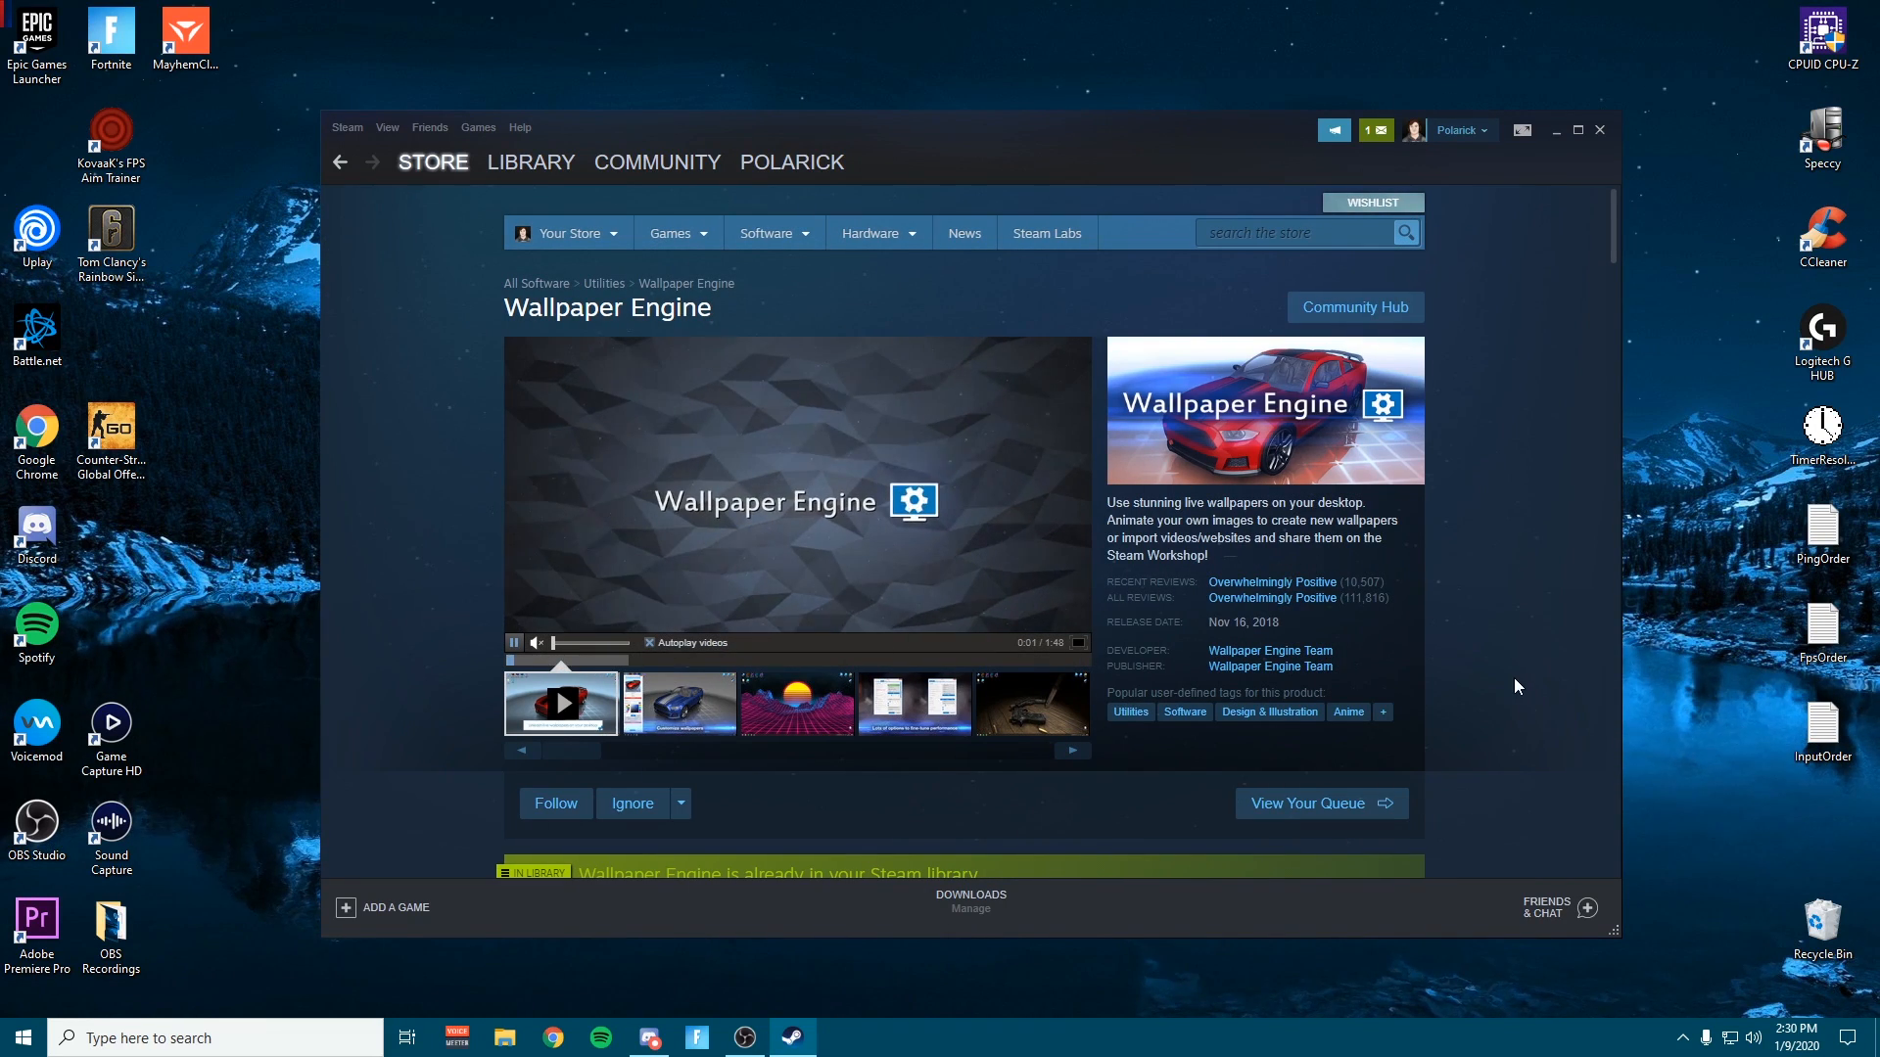
scroll(1250, 525, "down", 3)
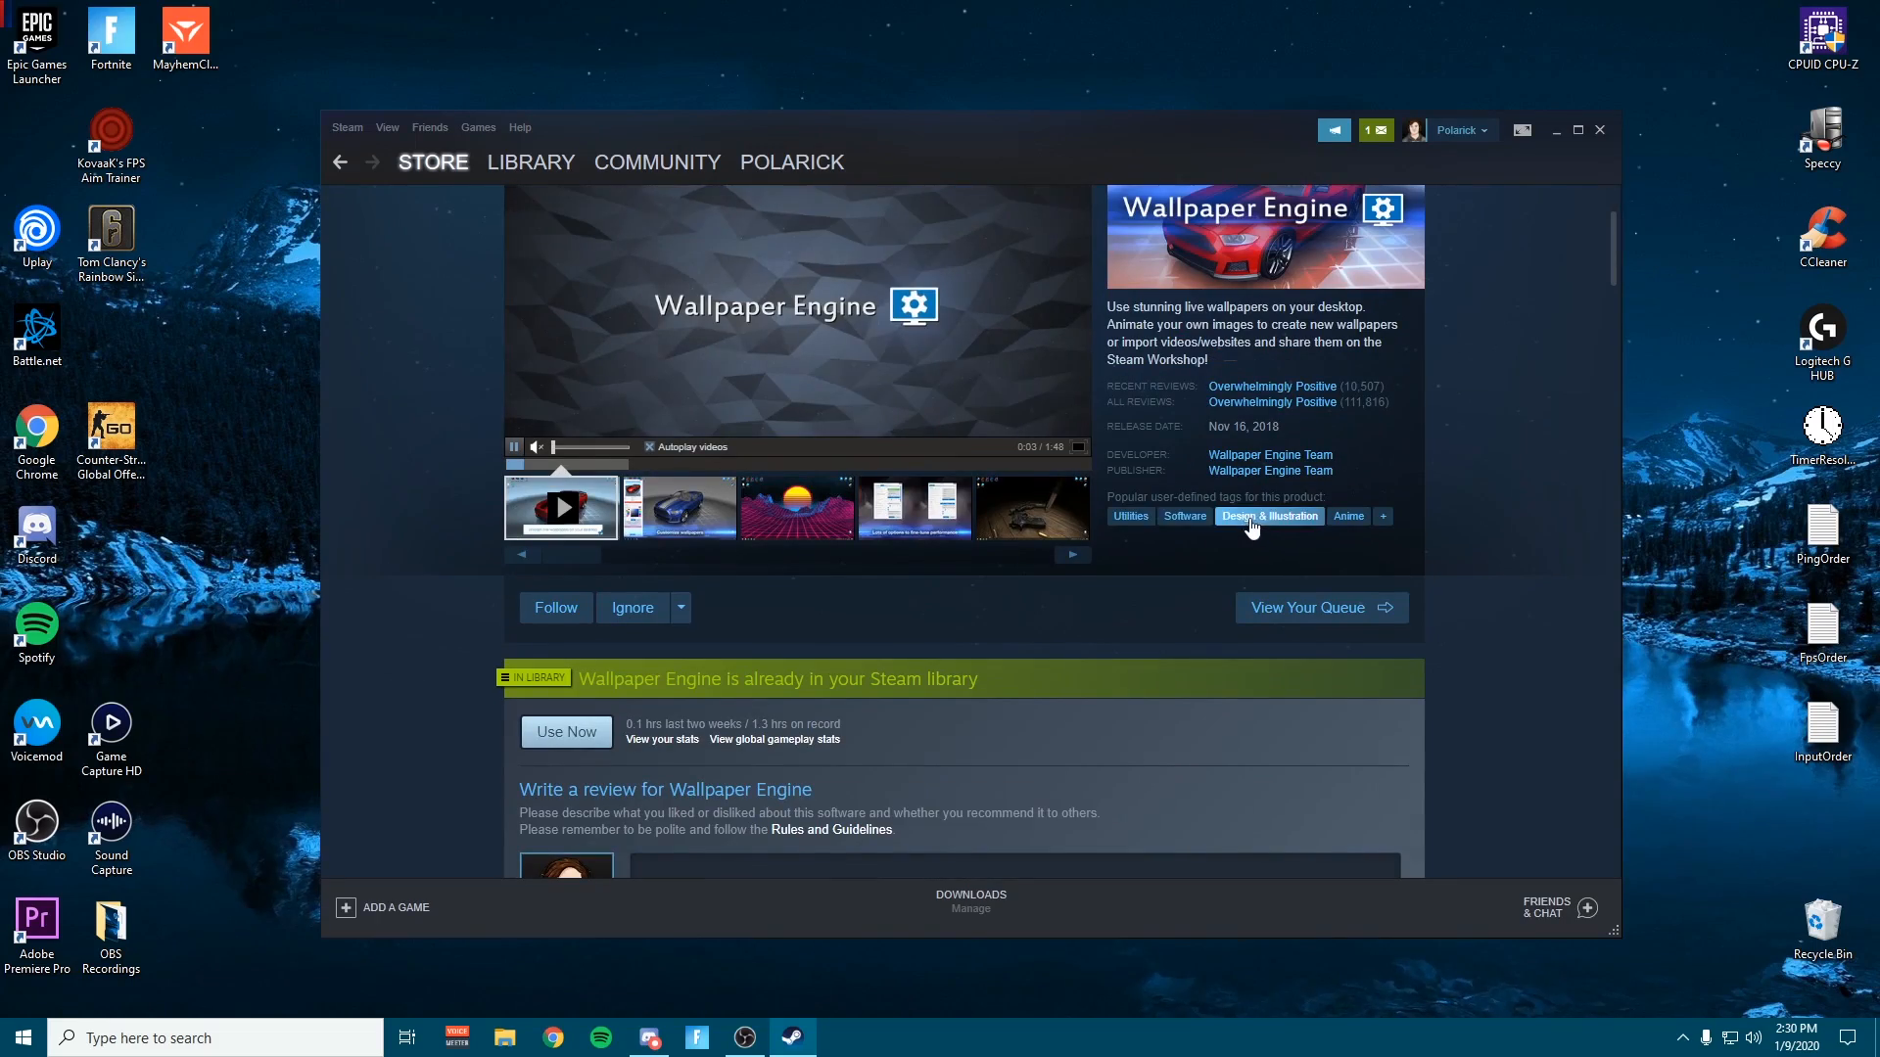
scroll(1179, 597, "down", 15)
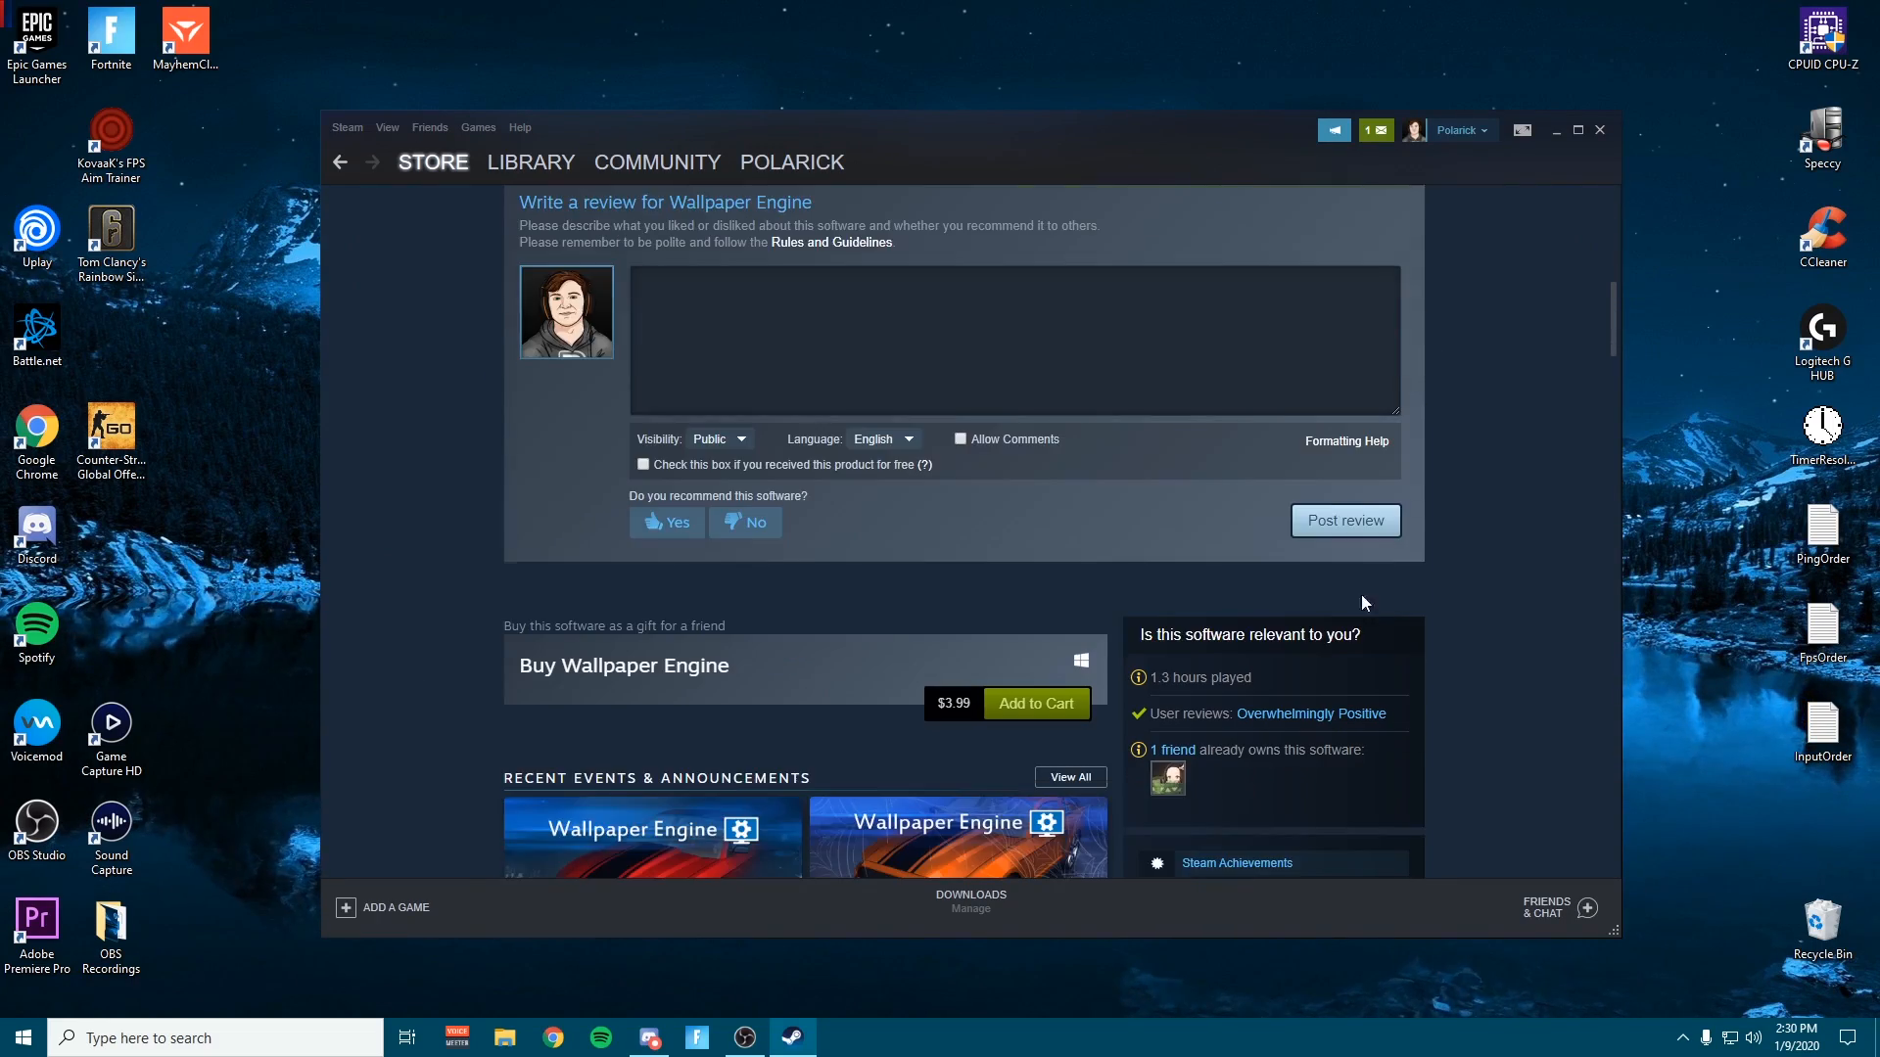
scroll(1318, 573, "up", 8)
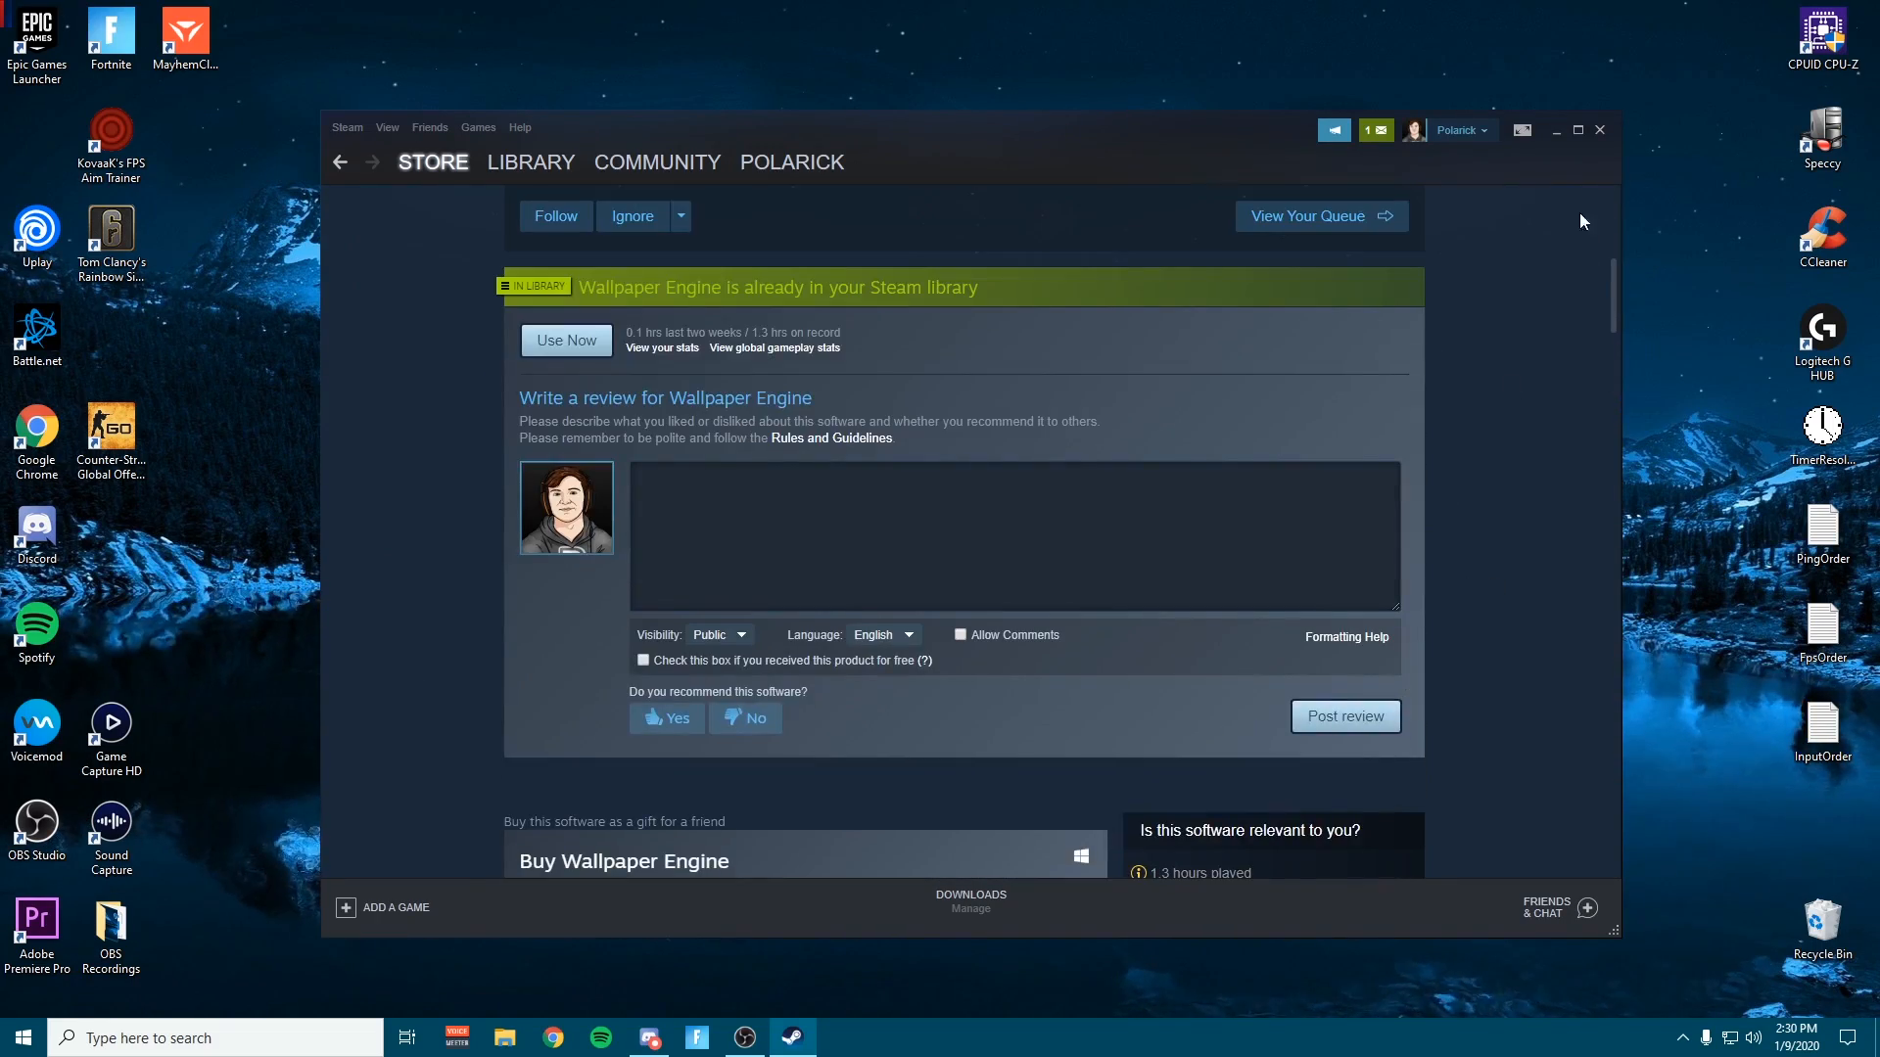
left_click(1601, 131)
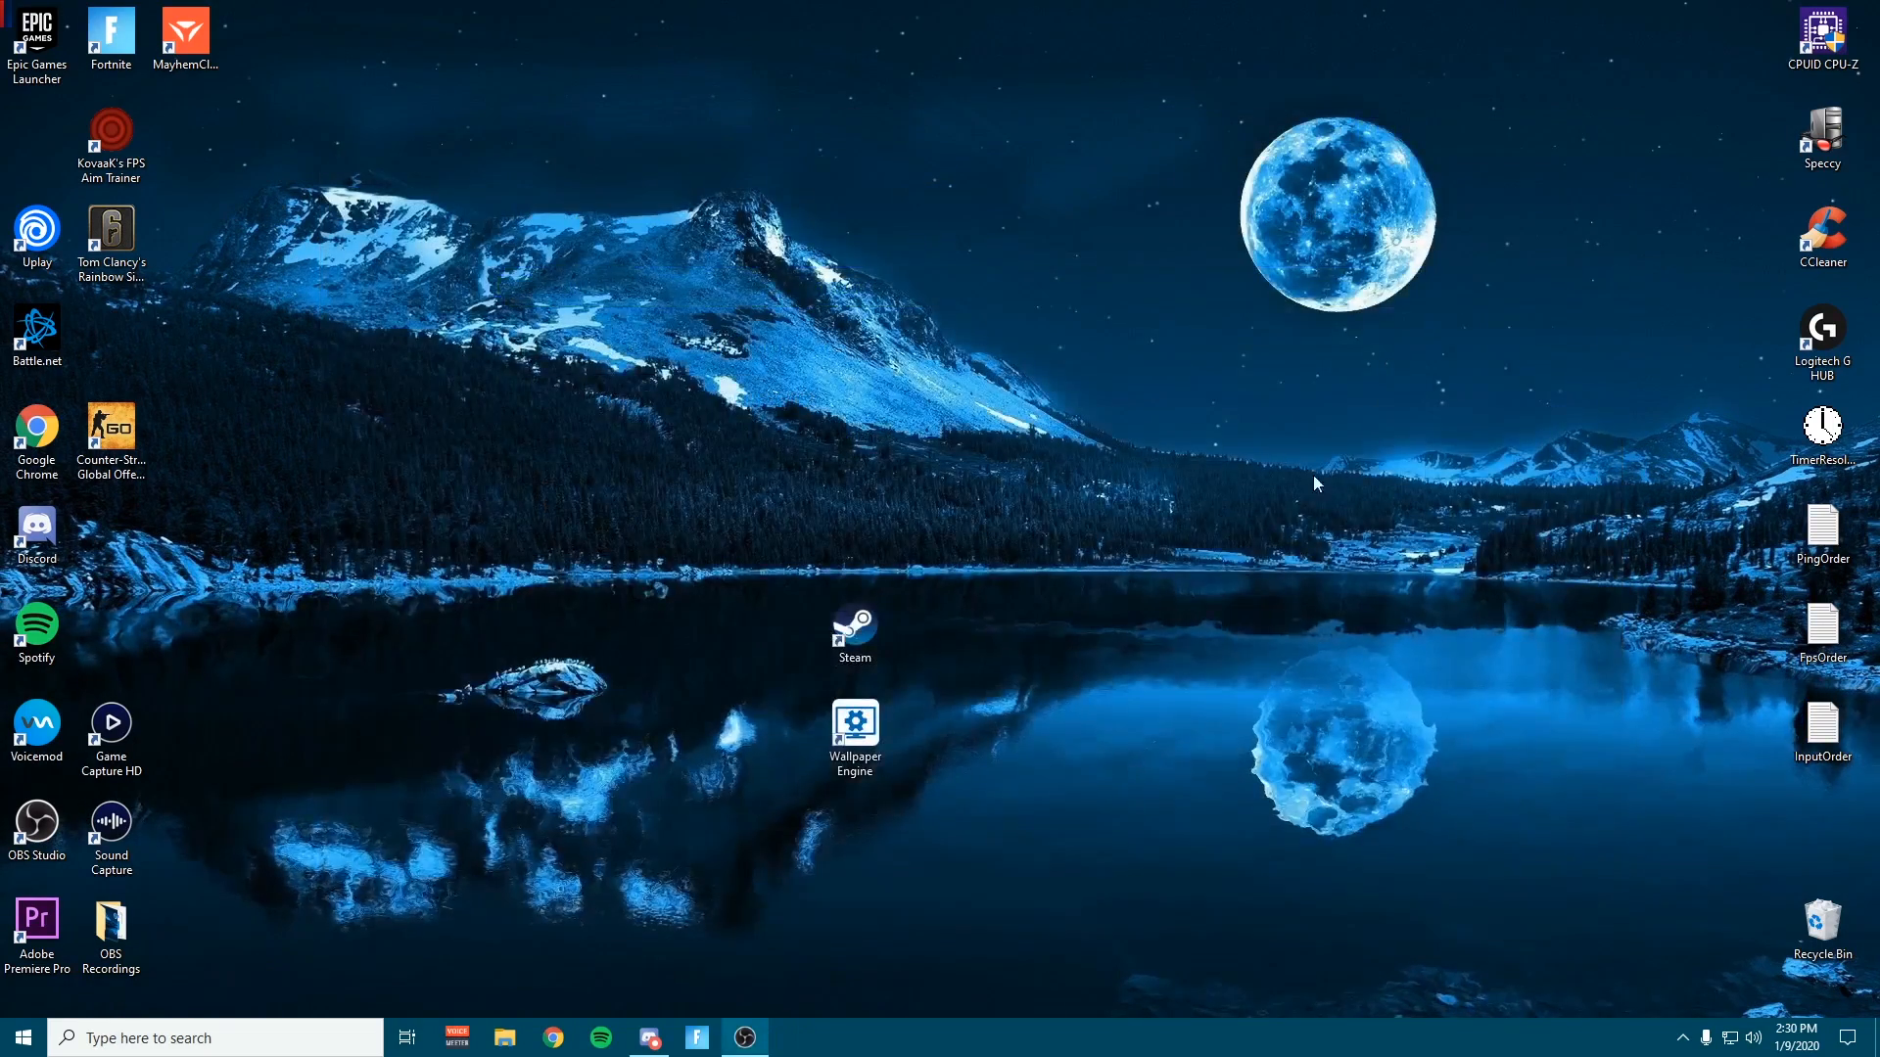
Launch Wallpaper Engine, dismiss the monitor chooser and browse the installed wallpapers
double_click(886, 730)
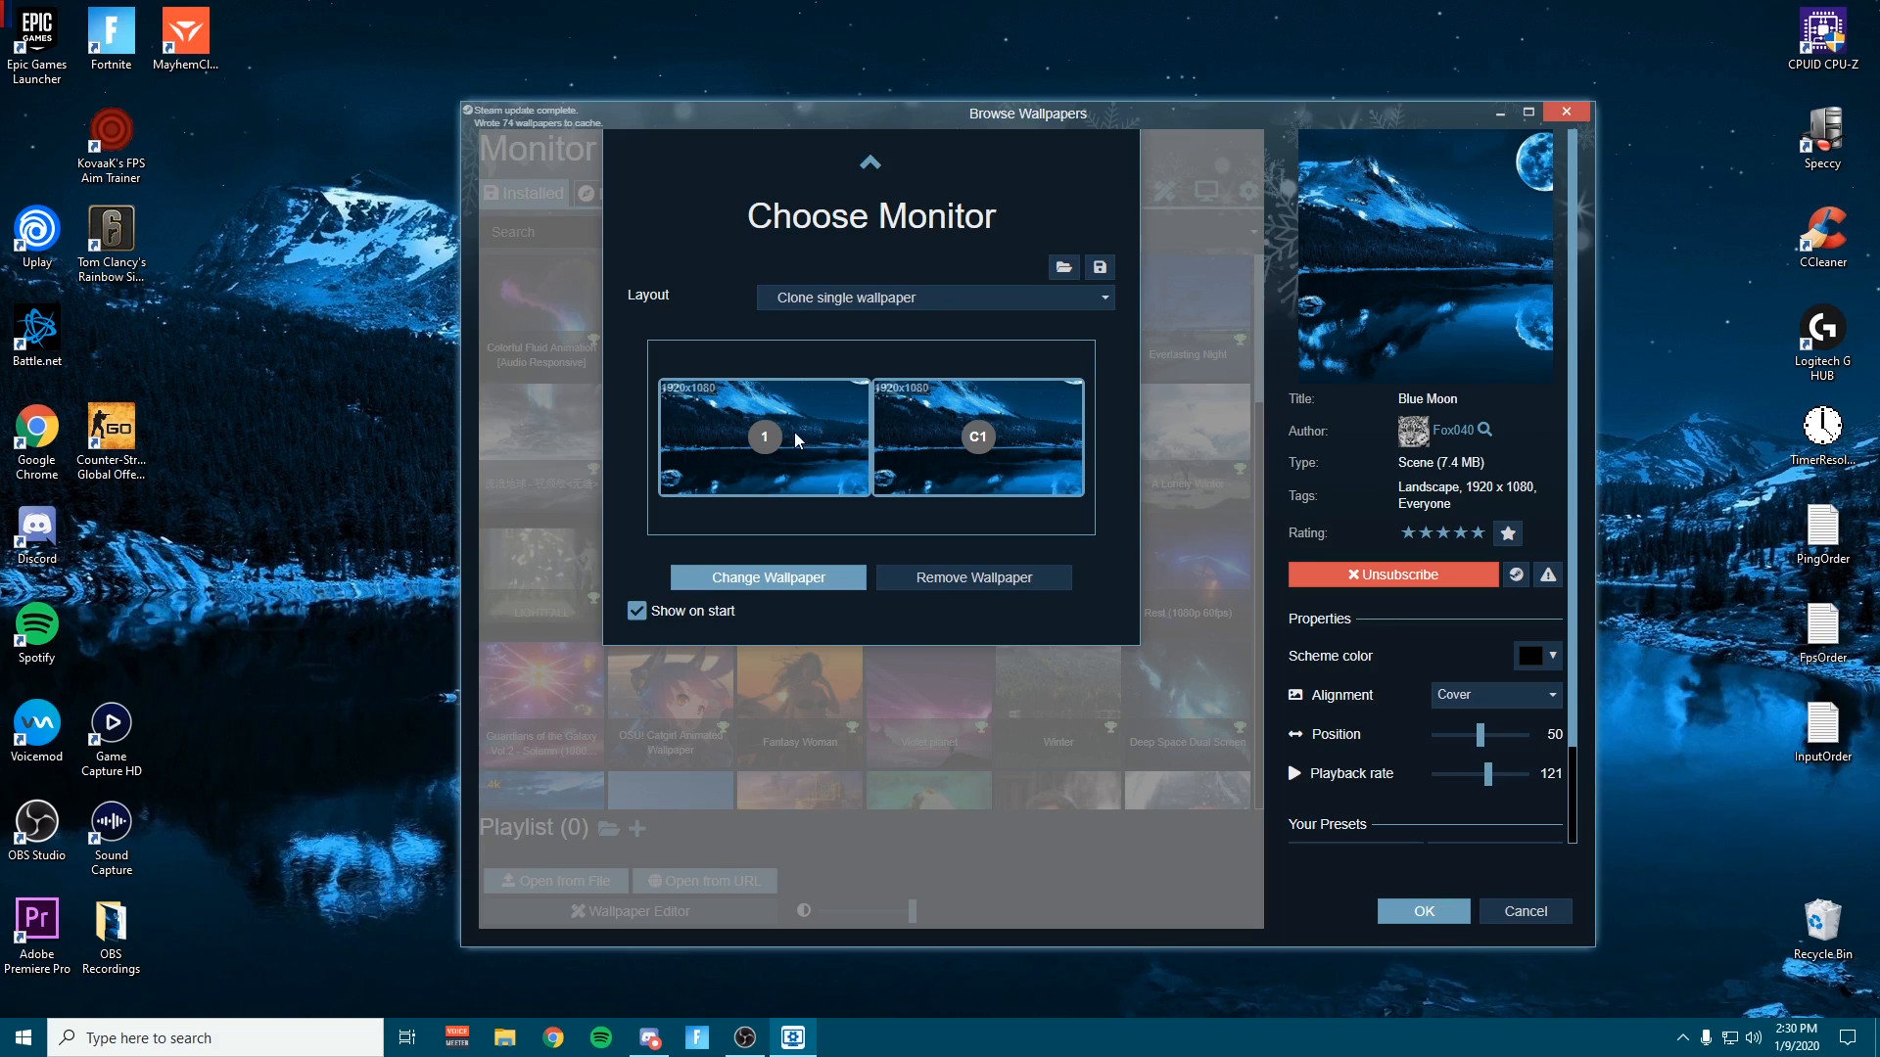
left_click(1194, 475)
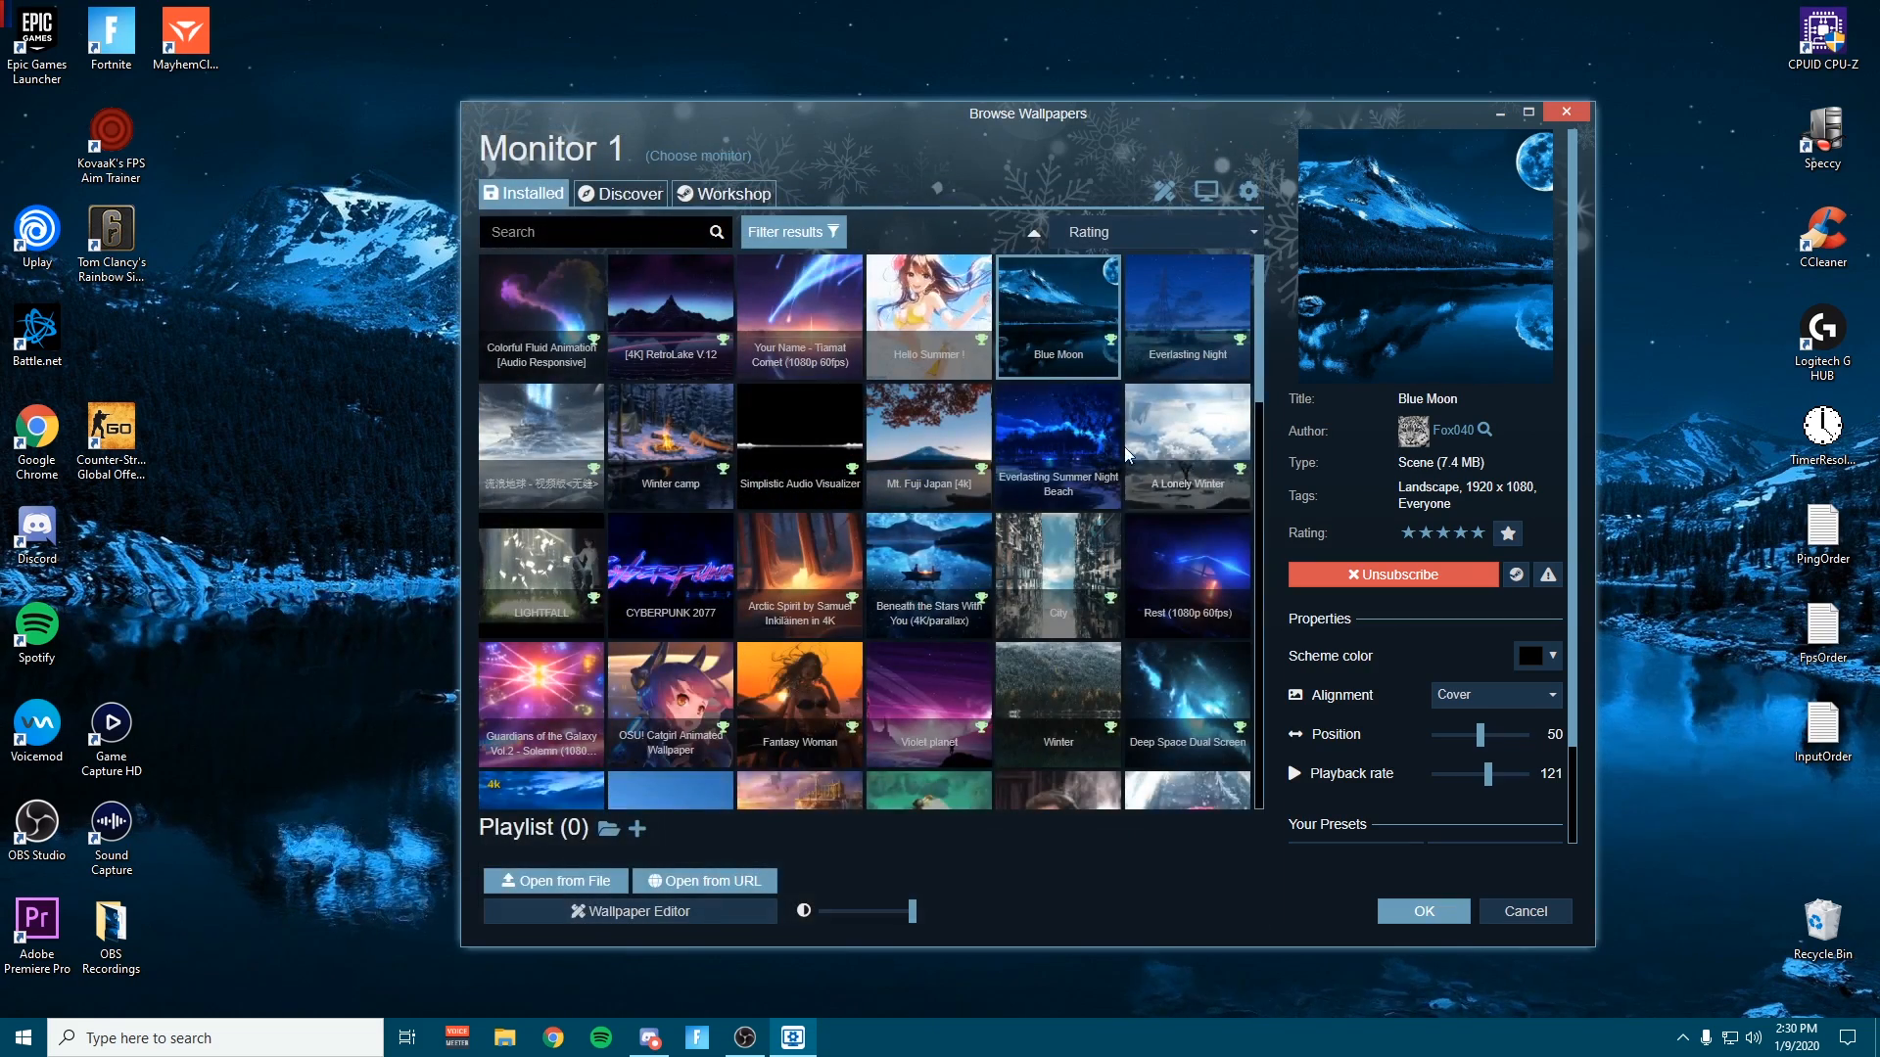
scroll(824, 504, "down", 1)
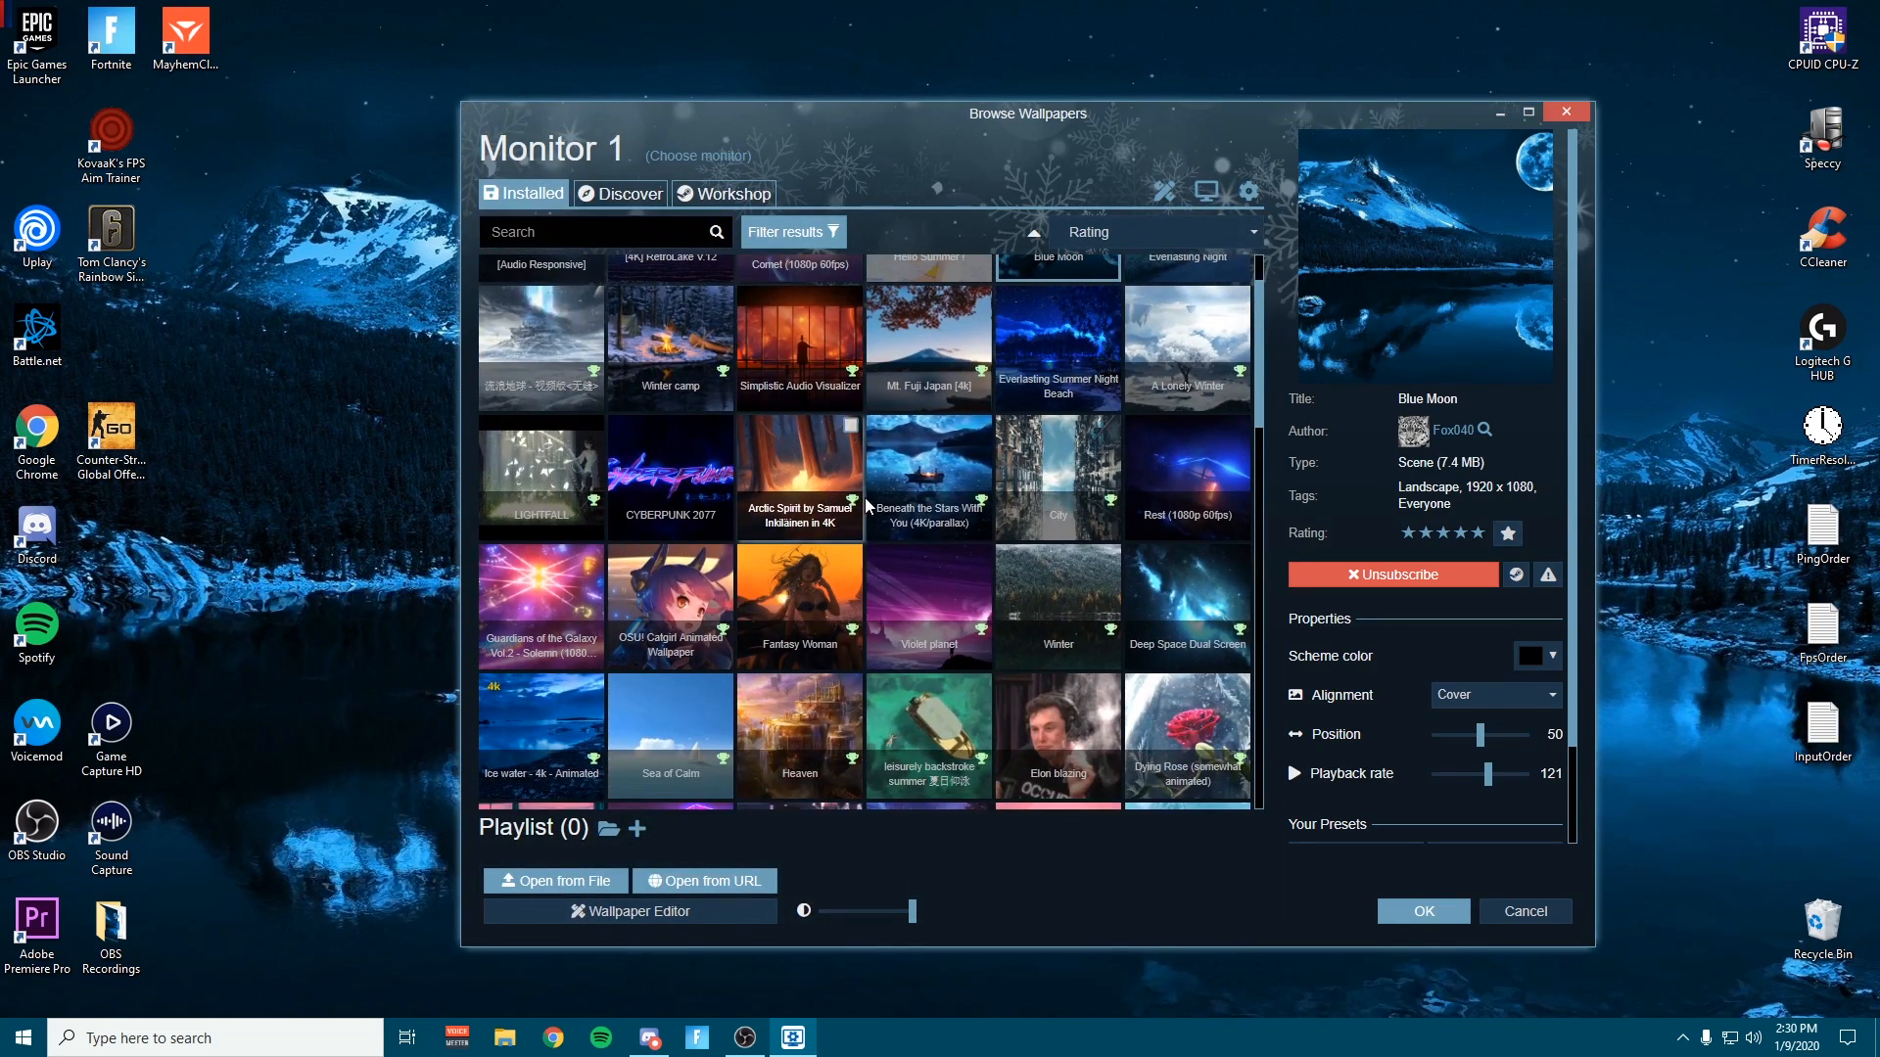
scroll(824, 505, "down", 3)
scroll(581, 547, "down", 1)
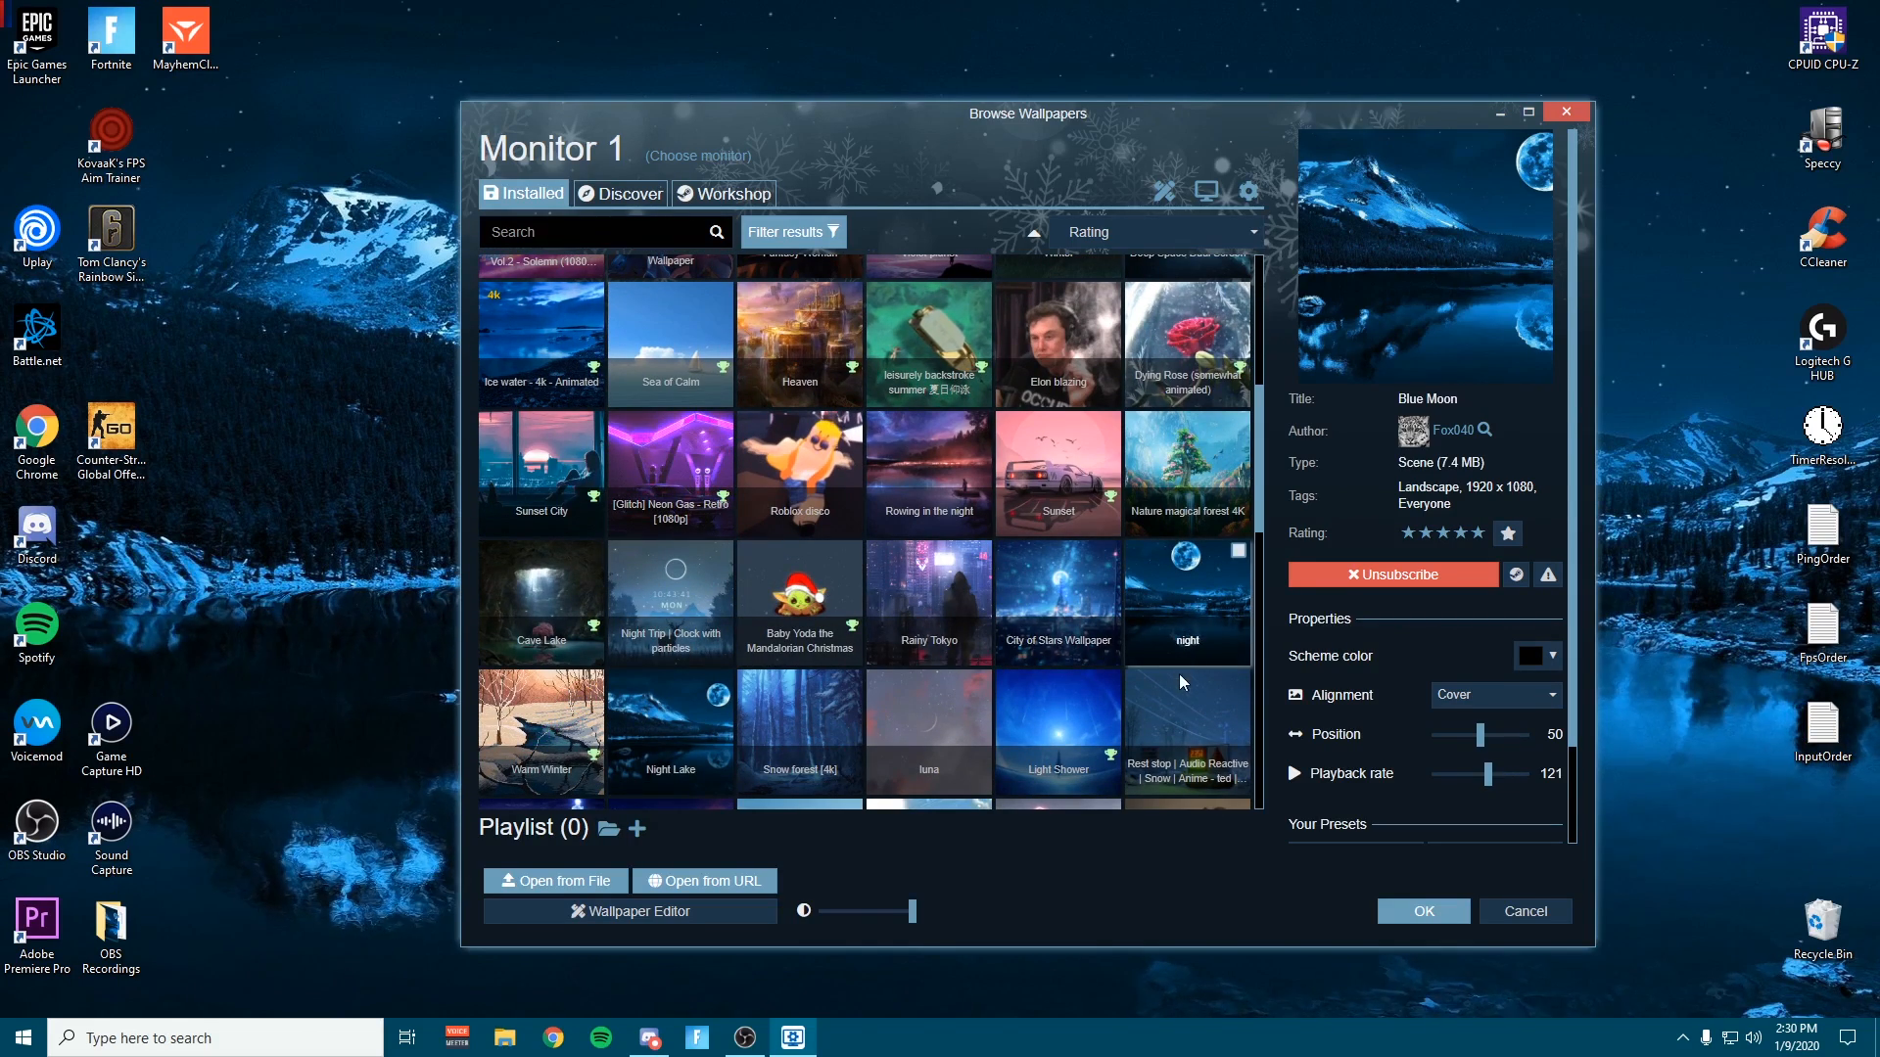
scroll(688, 705, "down", 2)
scroll(688, 705, "up", 5)
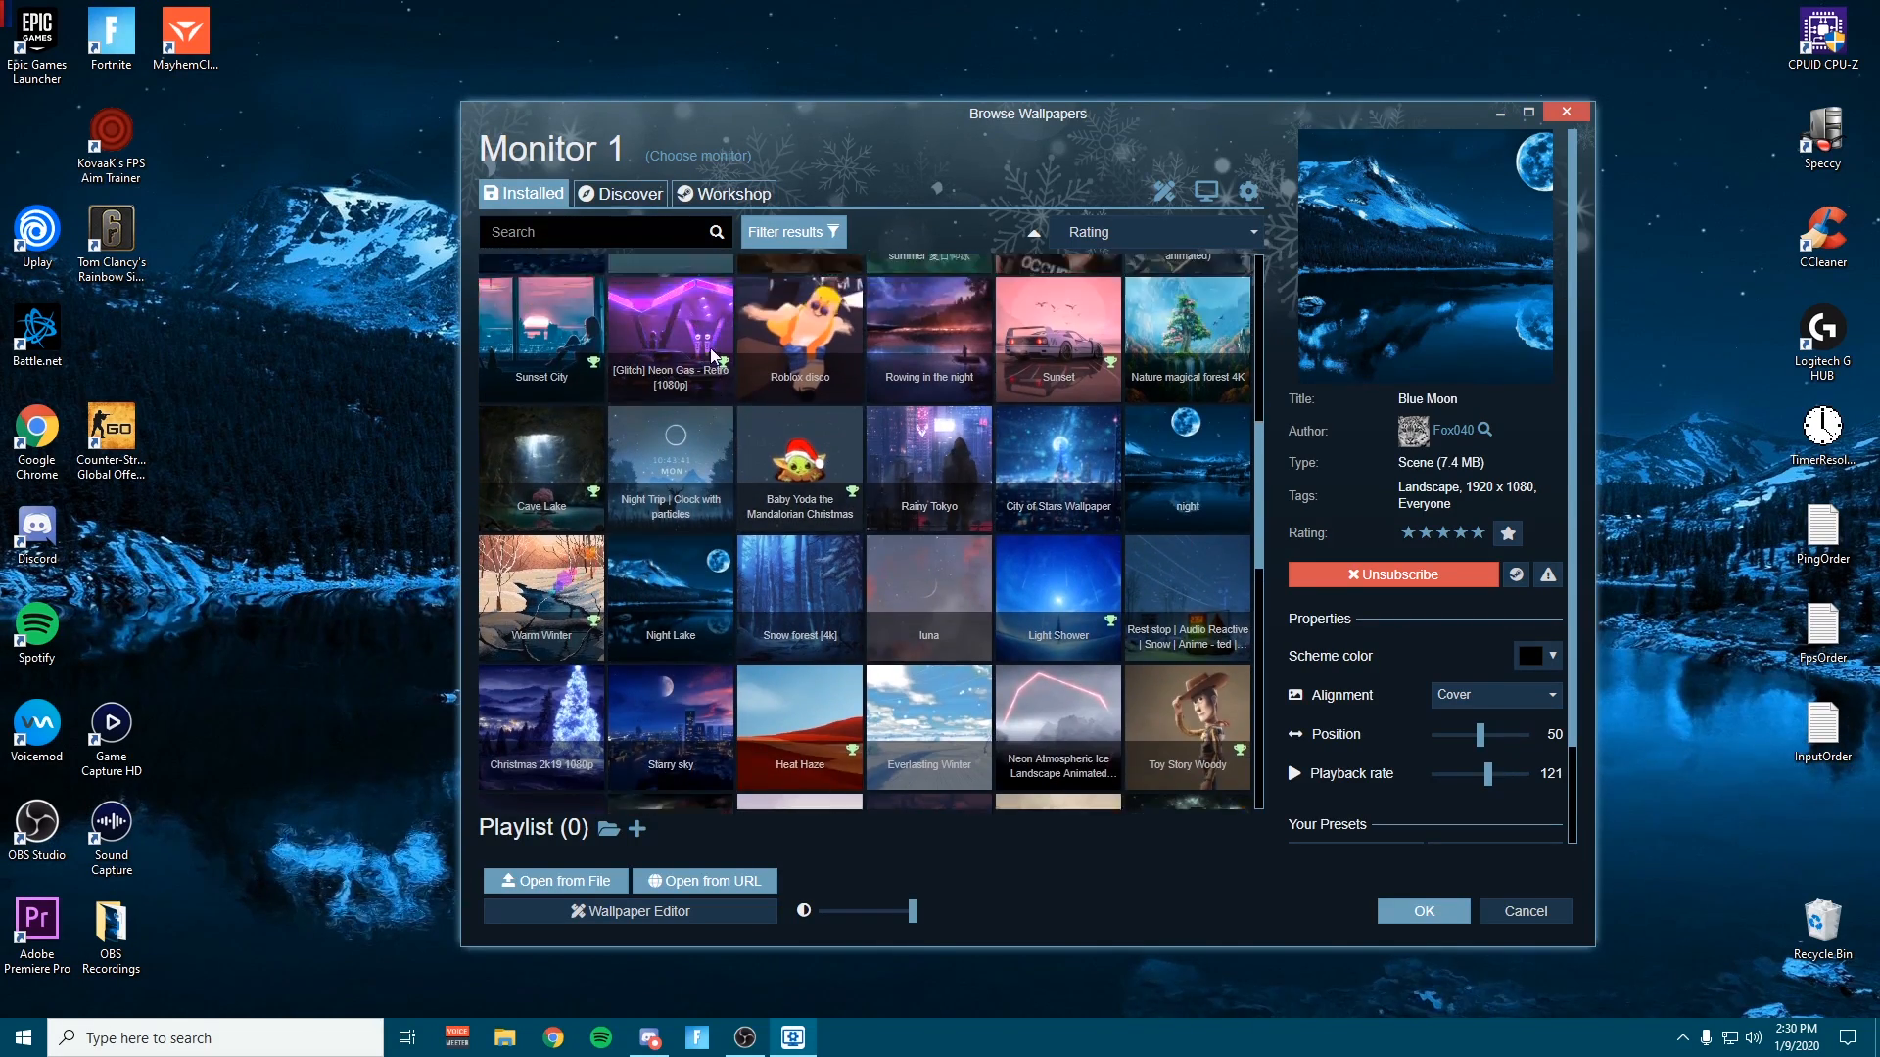
Look through the all-time classics and new approved wallpapers in Discover, and return to the installed wallpapers
left_click(621, 193)
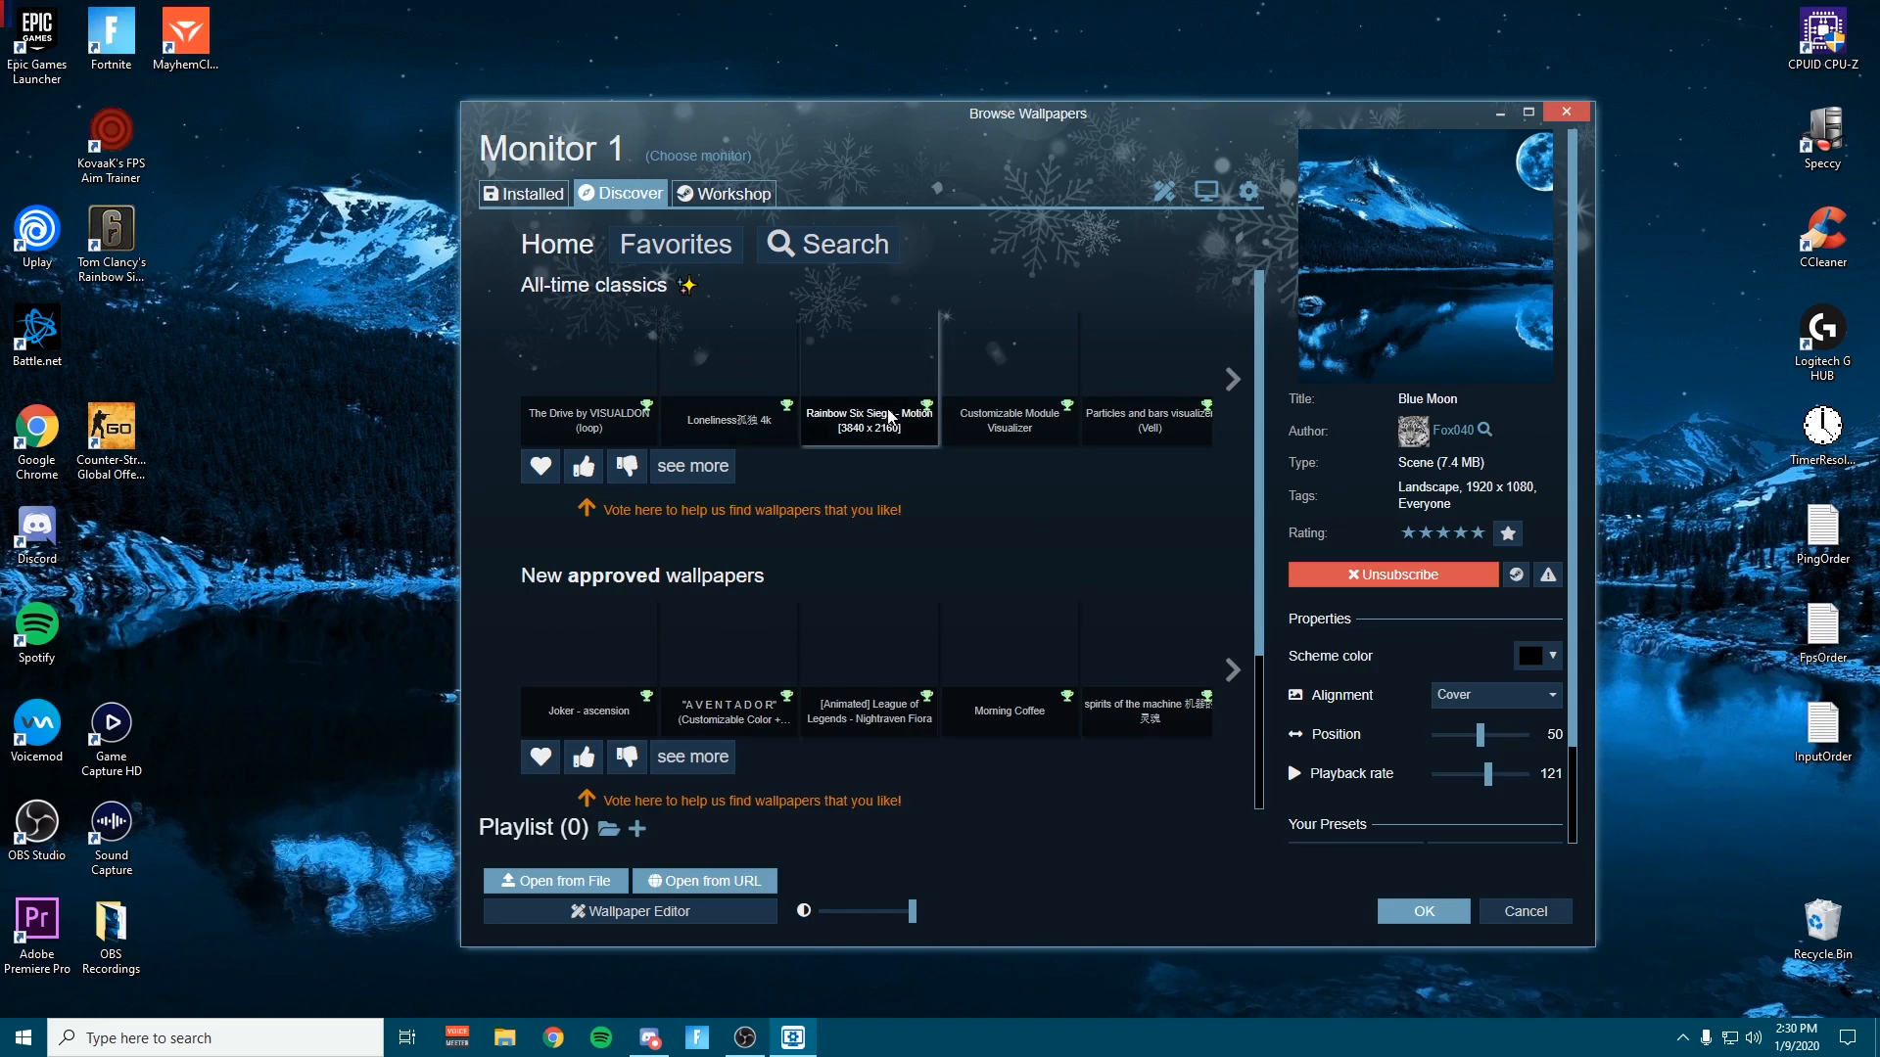
scroll(651, 504, "down", 1)
scroll(798, 475, "down", 2)
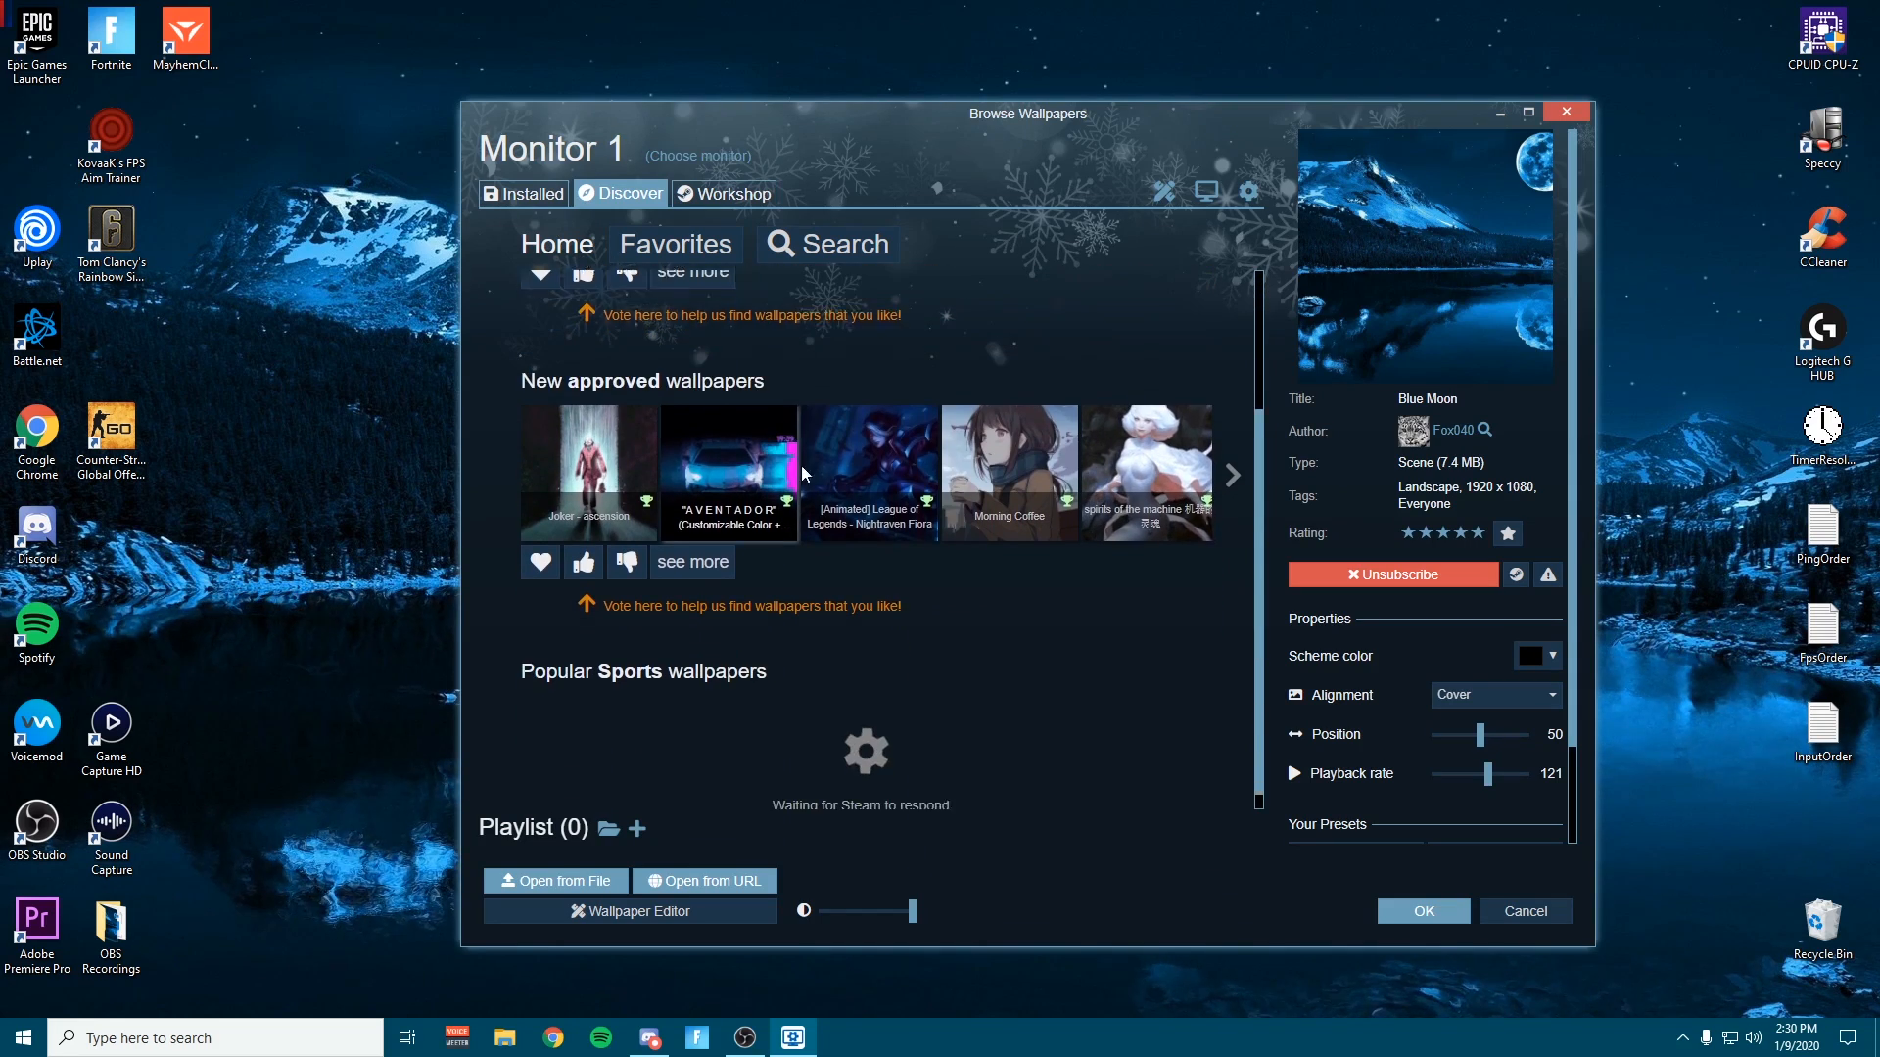
scroll(979, 512, "up", 3)
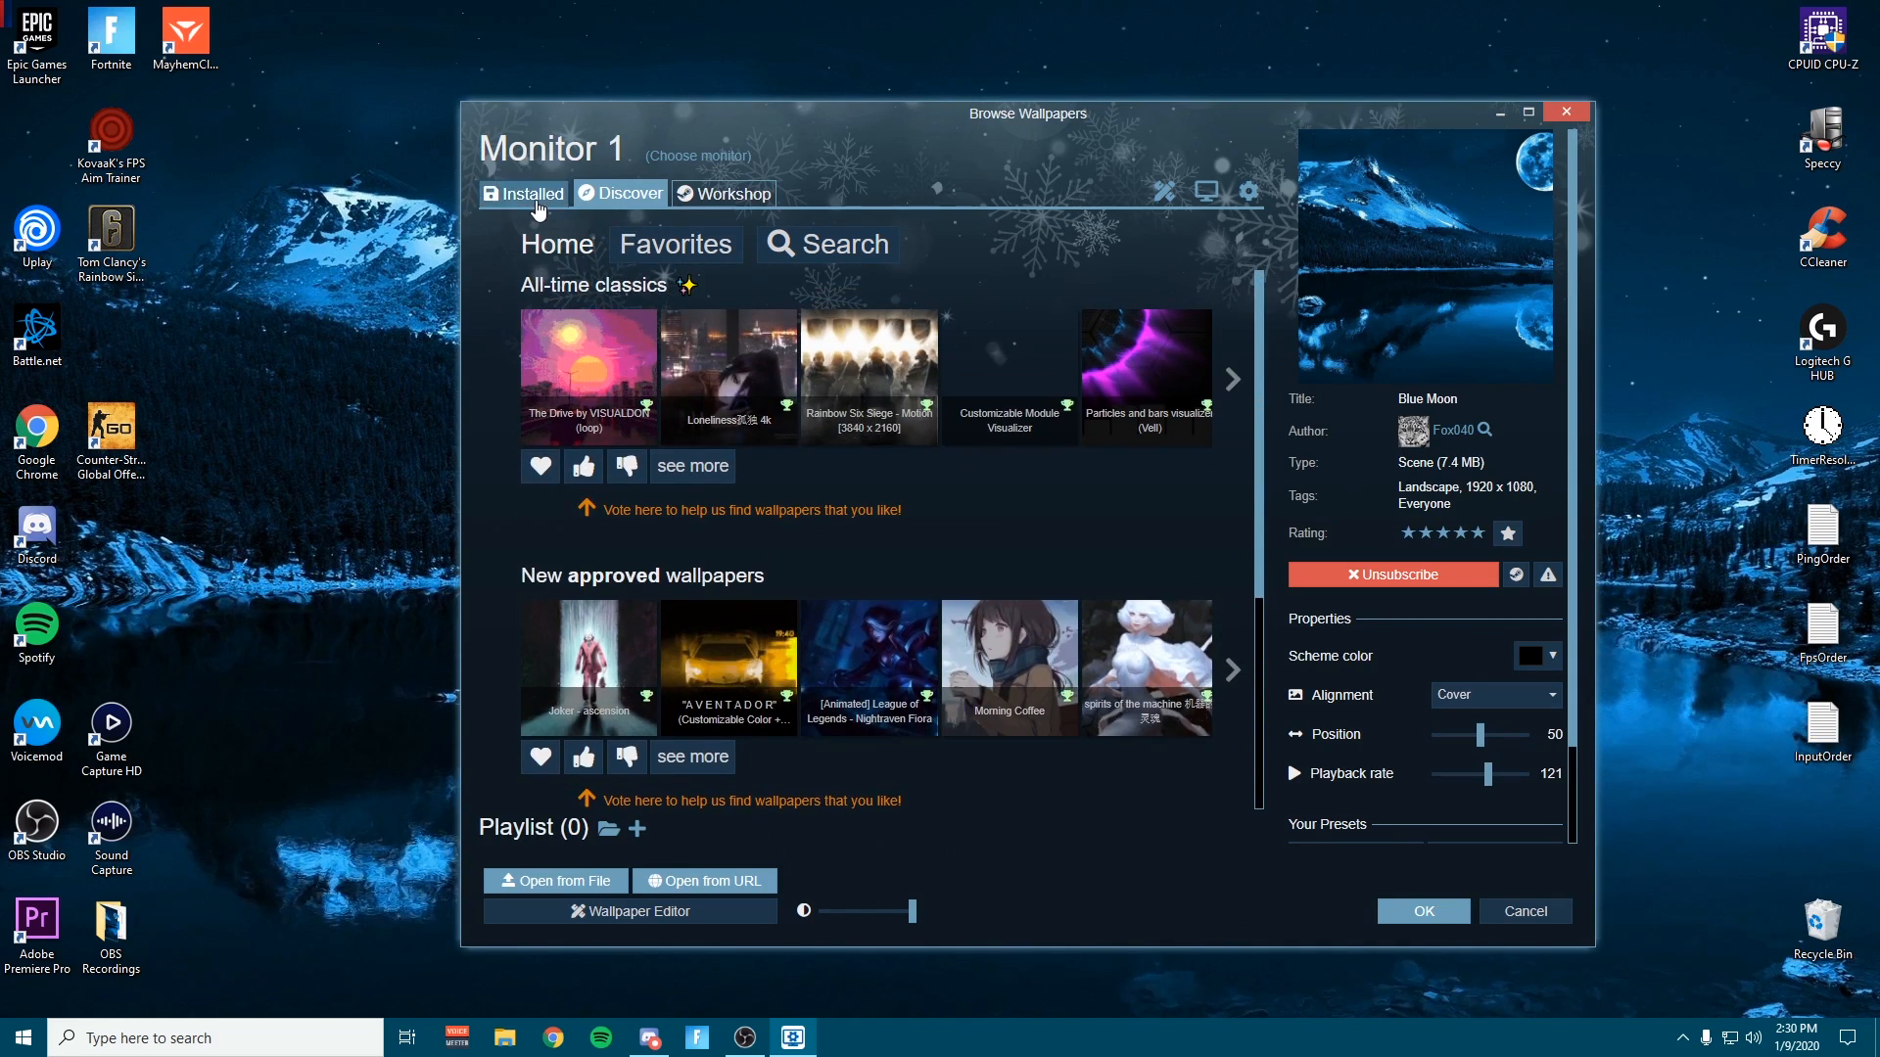
left_click(527, 193)
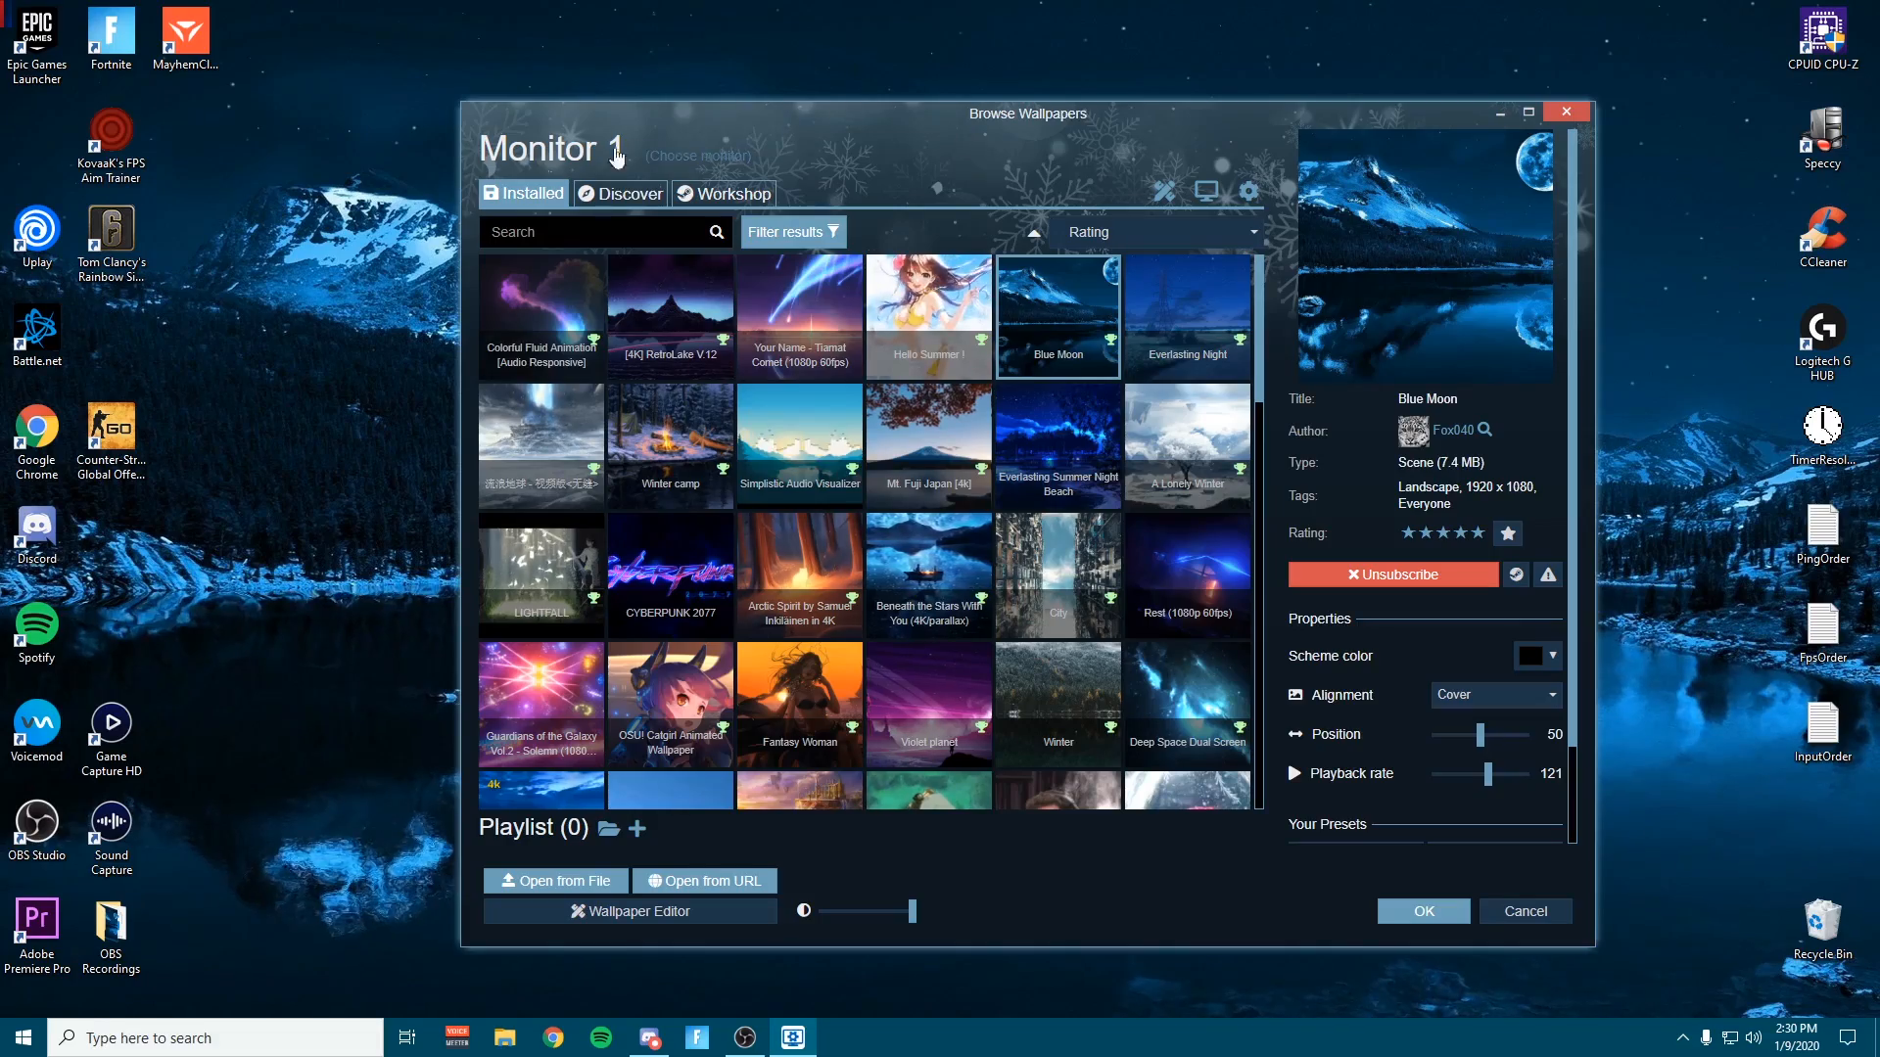
Check the current animated desktop, return to Wallpaper Engine and apply the Everlasting Night wallpaper
left_click(1500, 112)
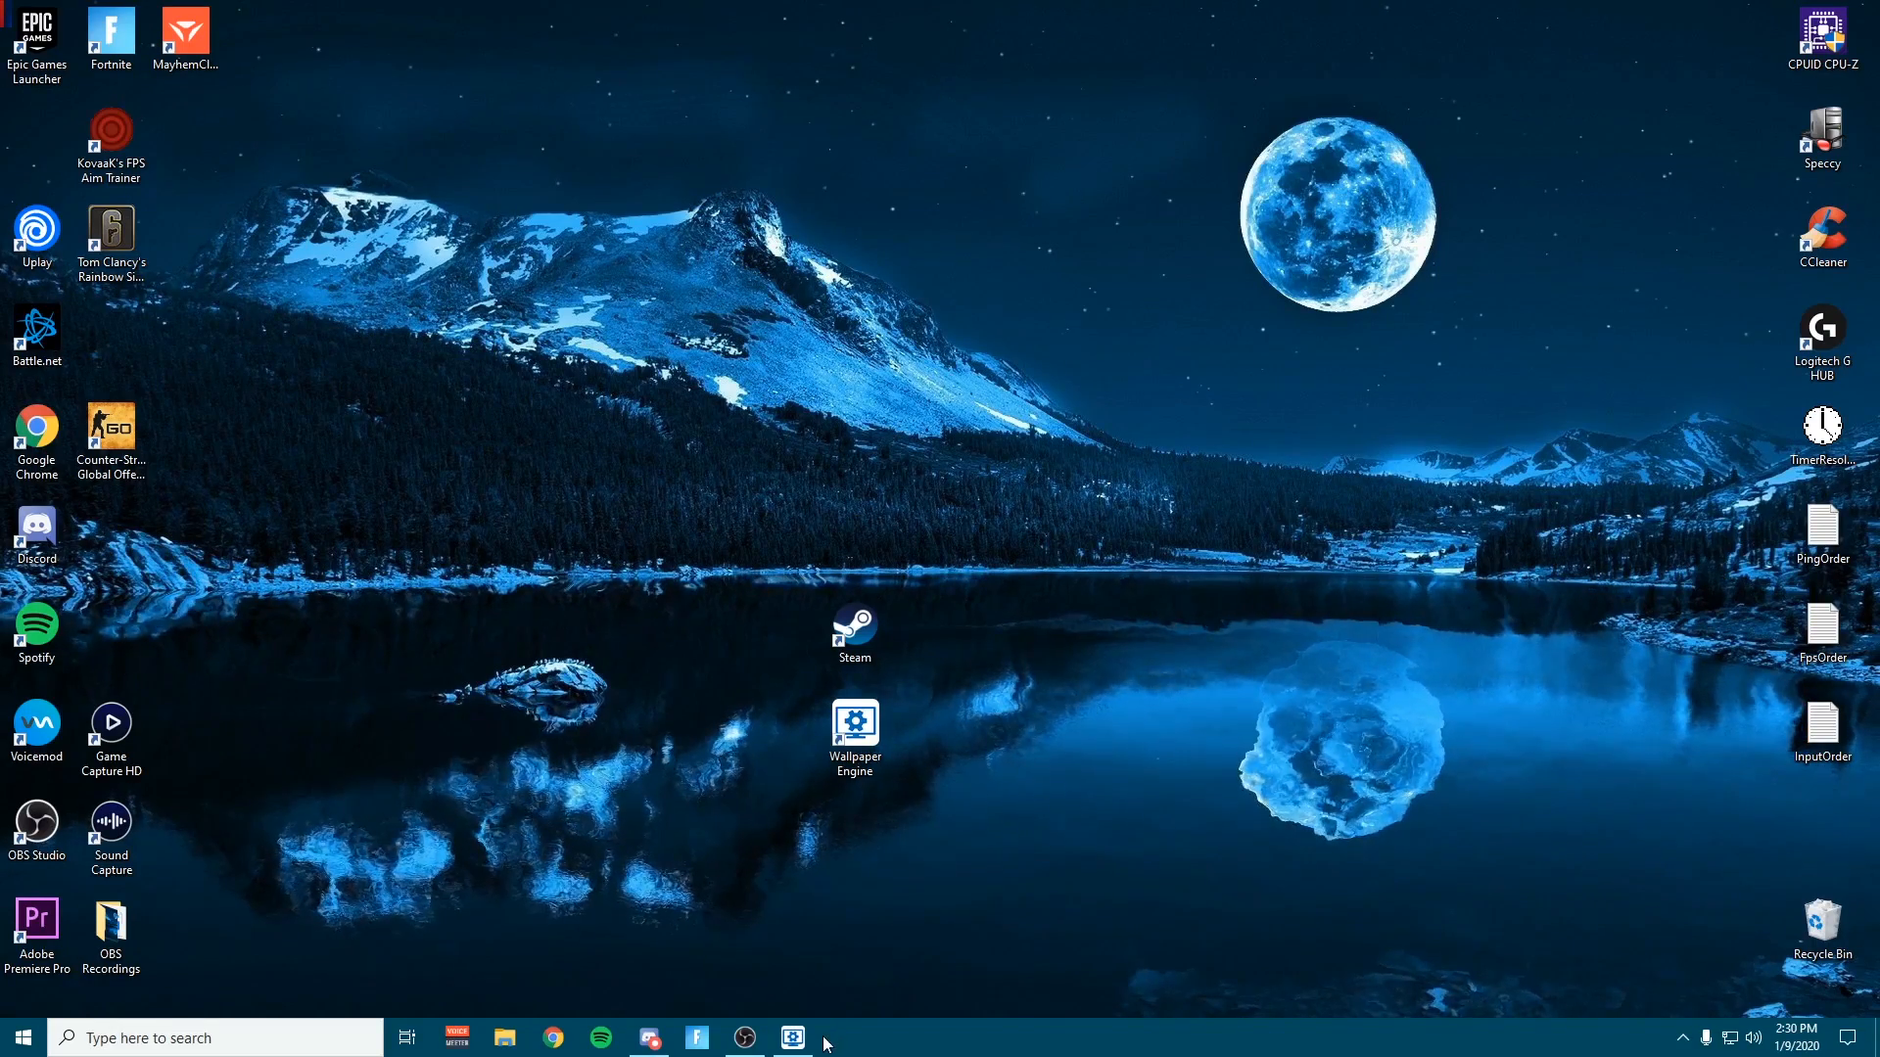
left_click(793, 1037)
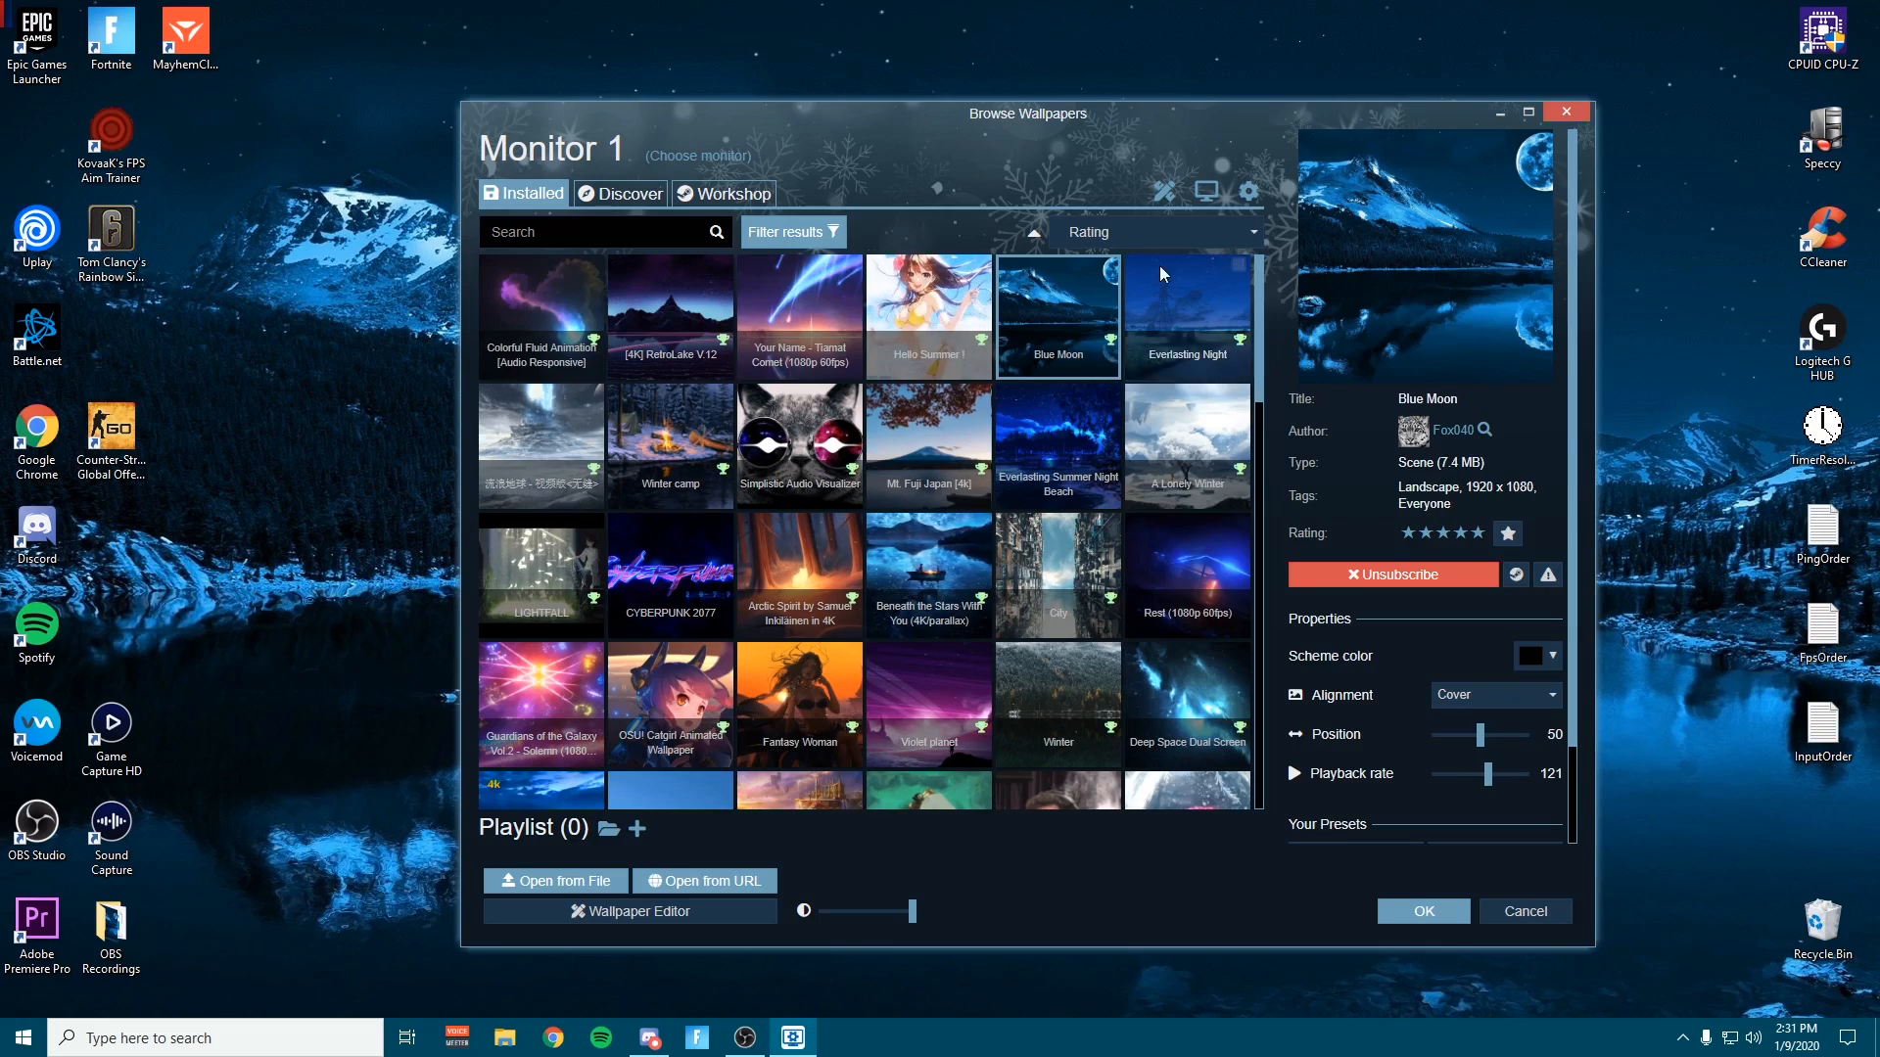
double_click(1191, 296)
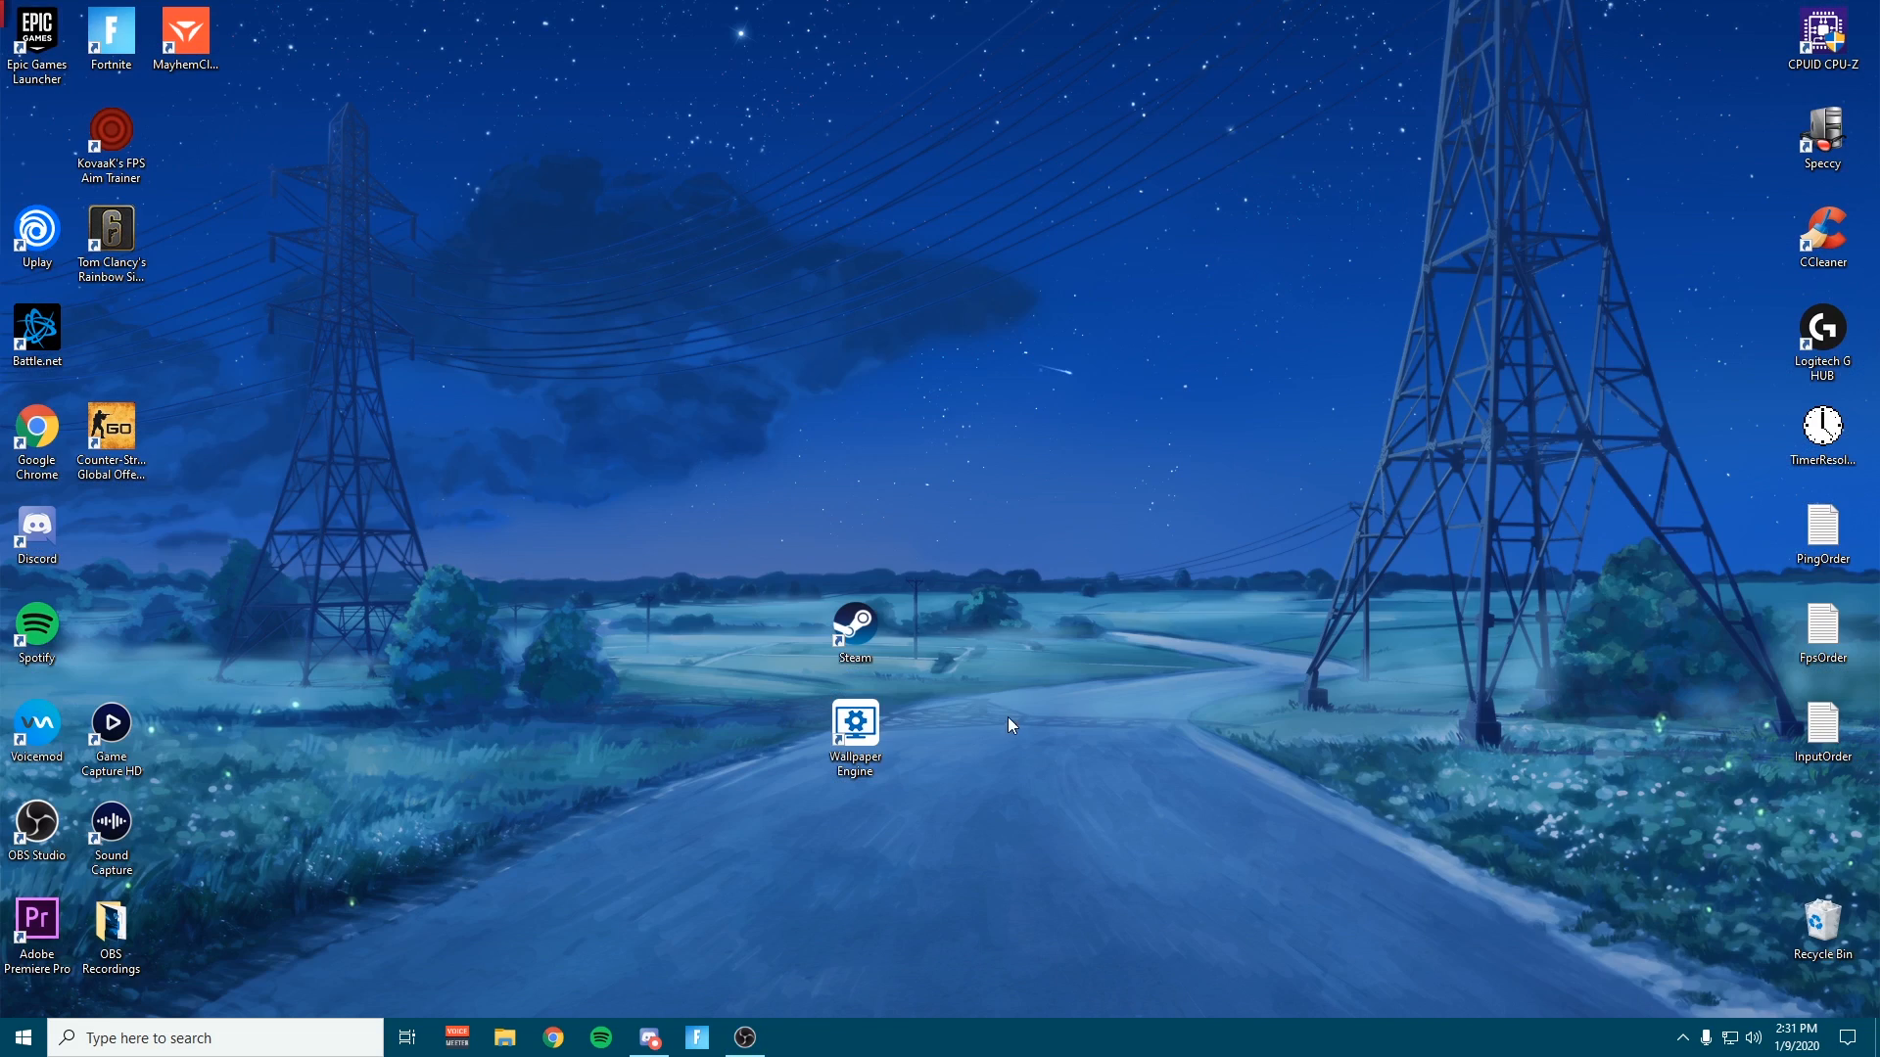
Reopen Wallpaper Engine, review the monitor layout options while keeping Clone single wallpaper, and dismiss the monitor chooser
left_click(874, 728)
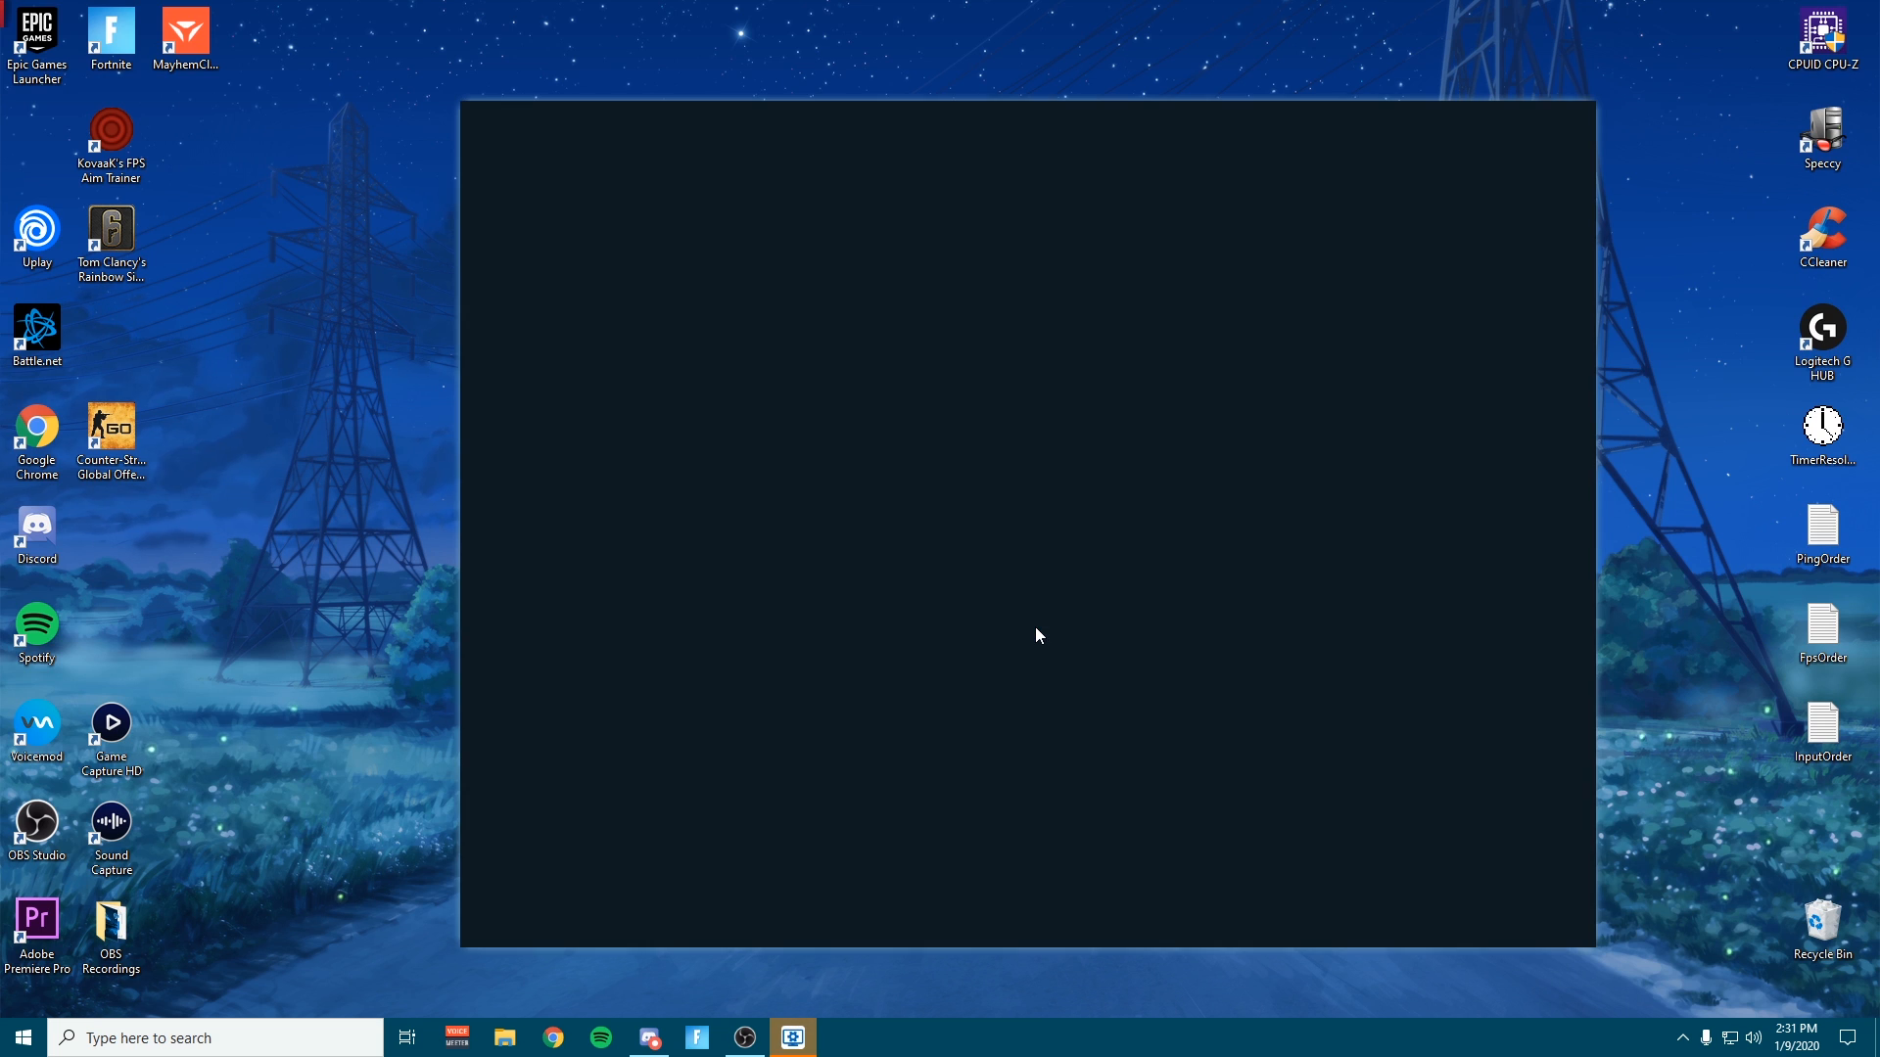
left_click_drag(1144, 112, 1120, 120)
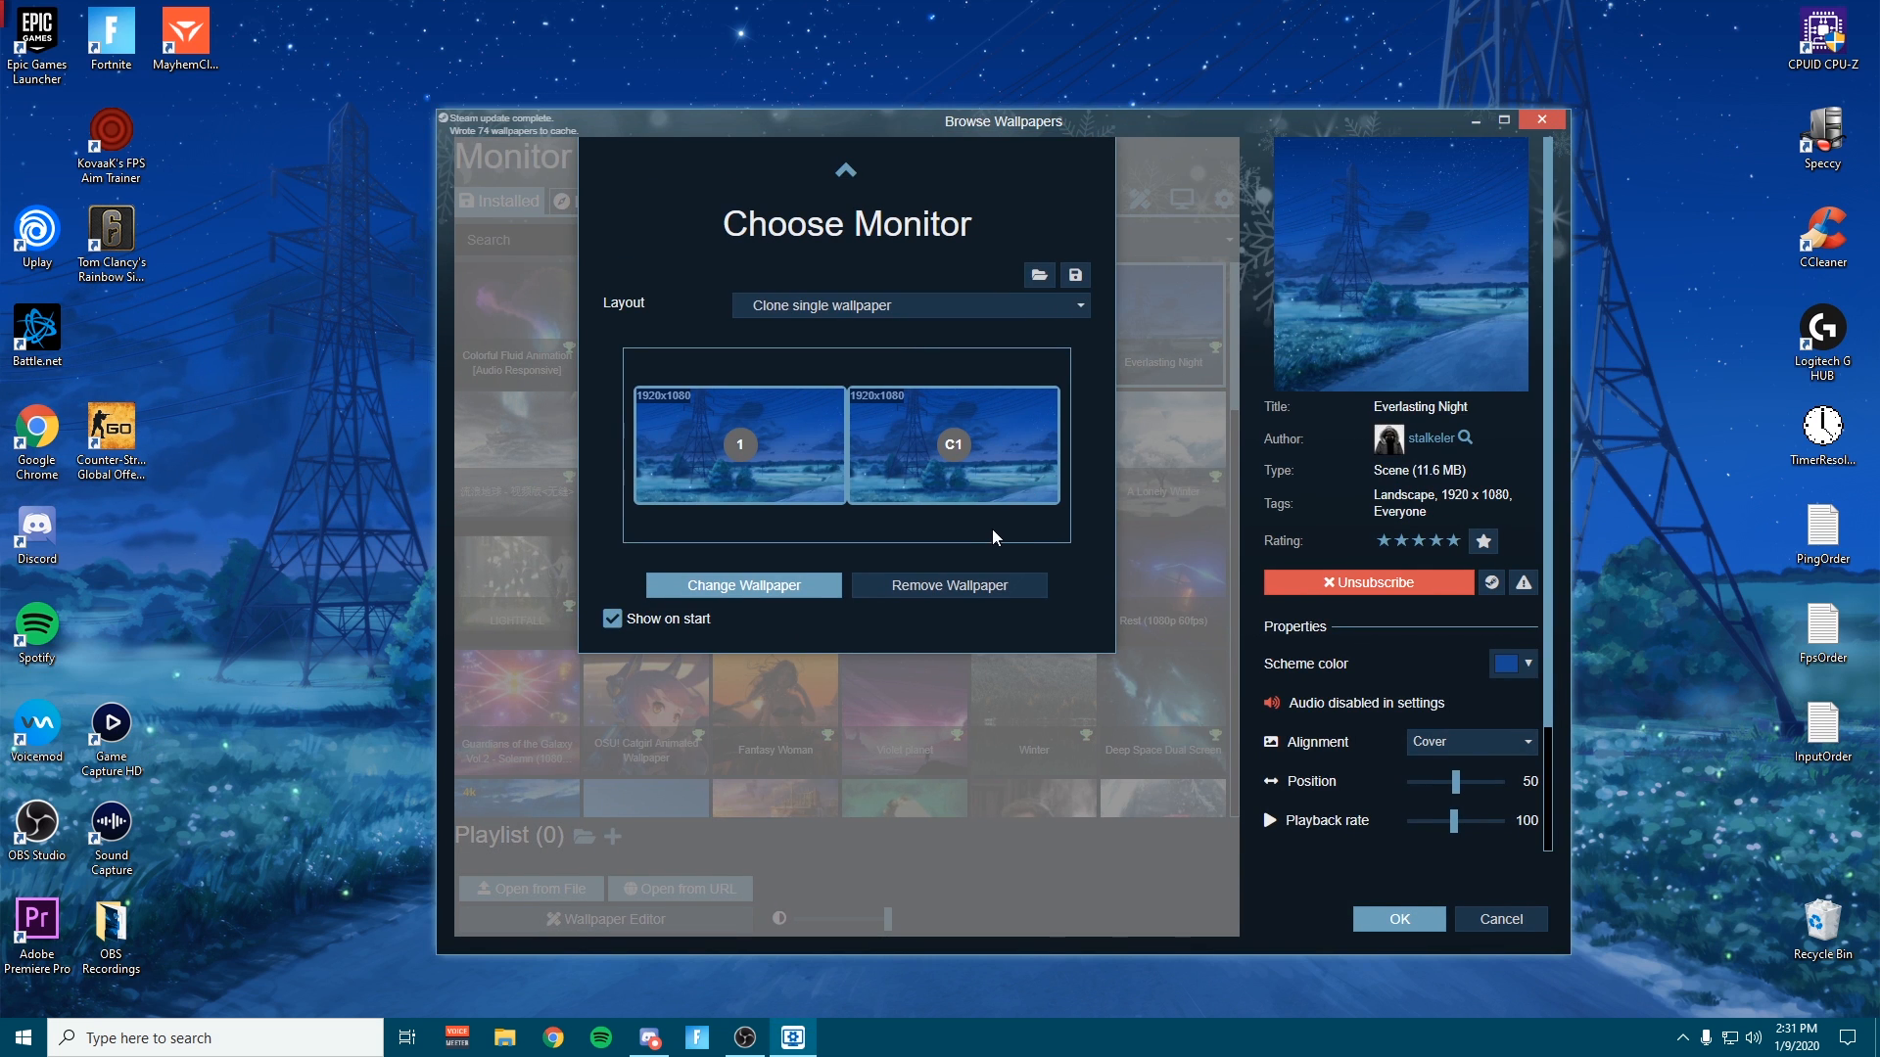
left_click(886, 305)
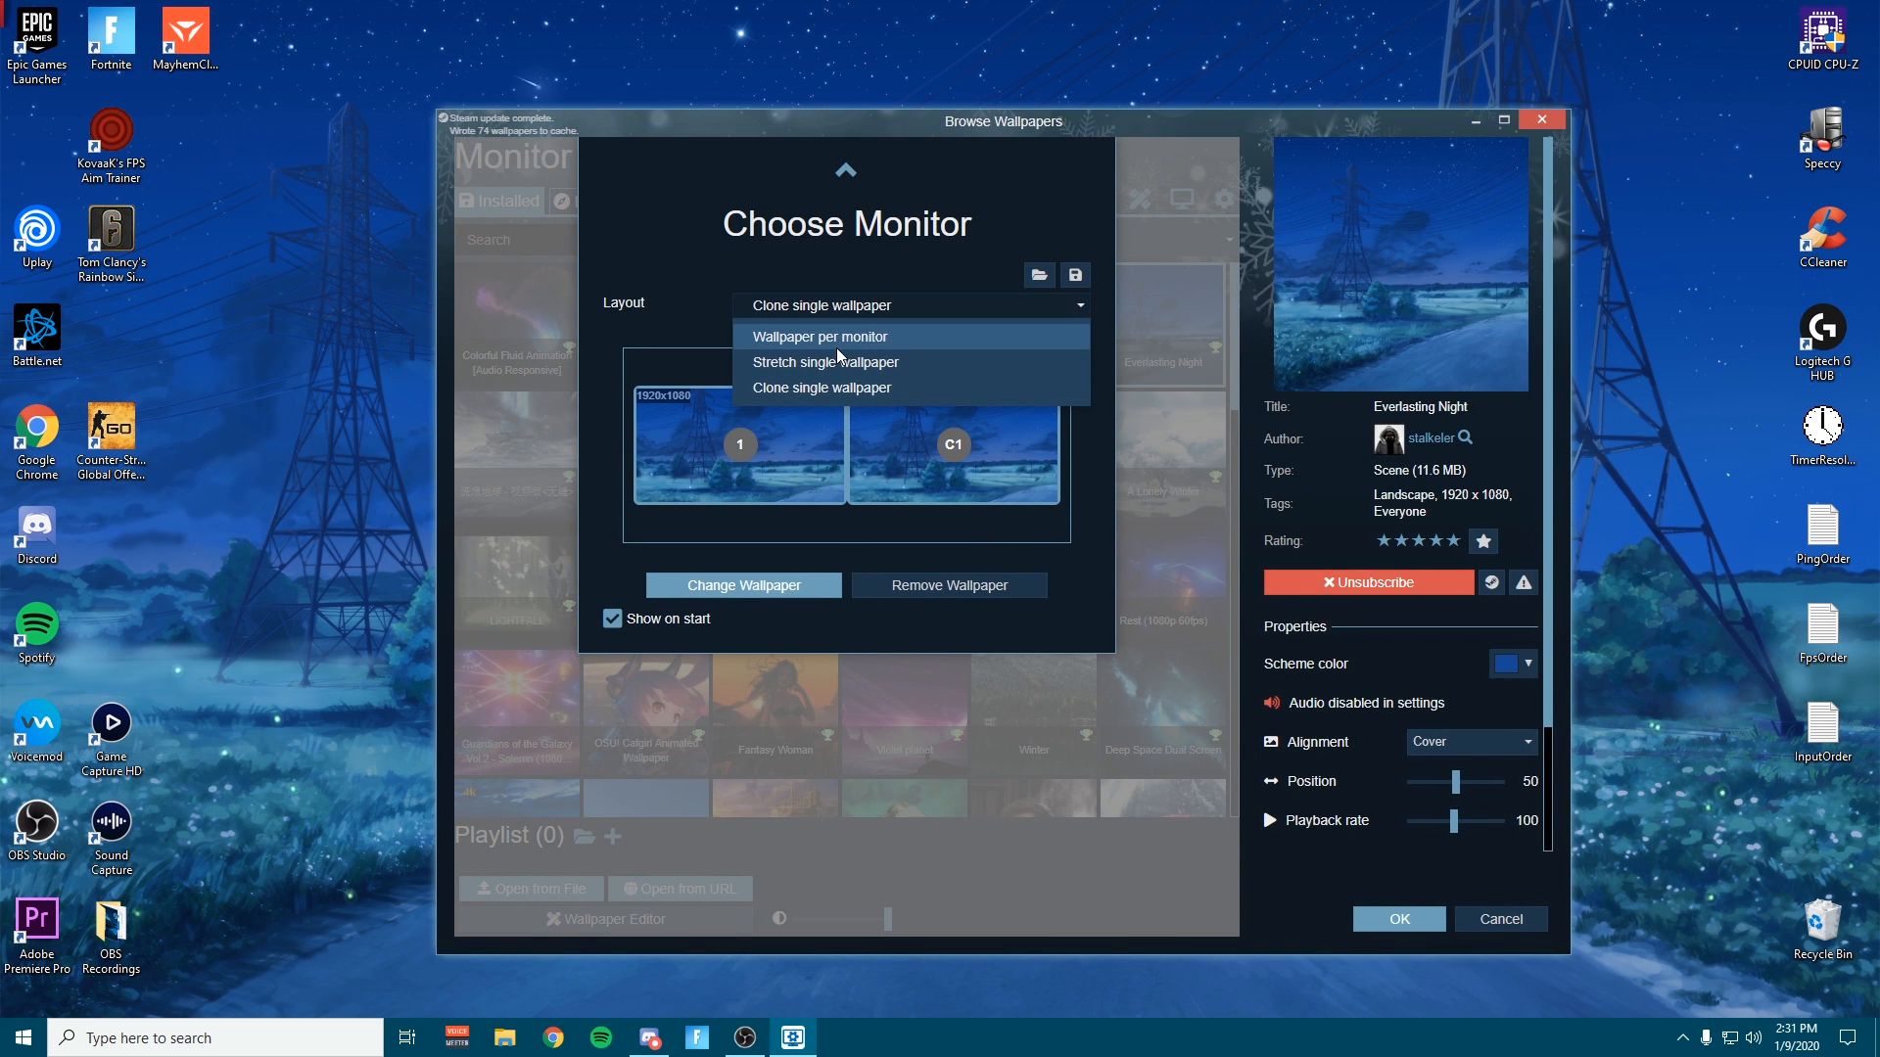
left_click(848, 307)
left_click(848, 308)
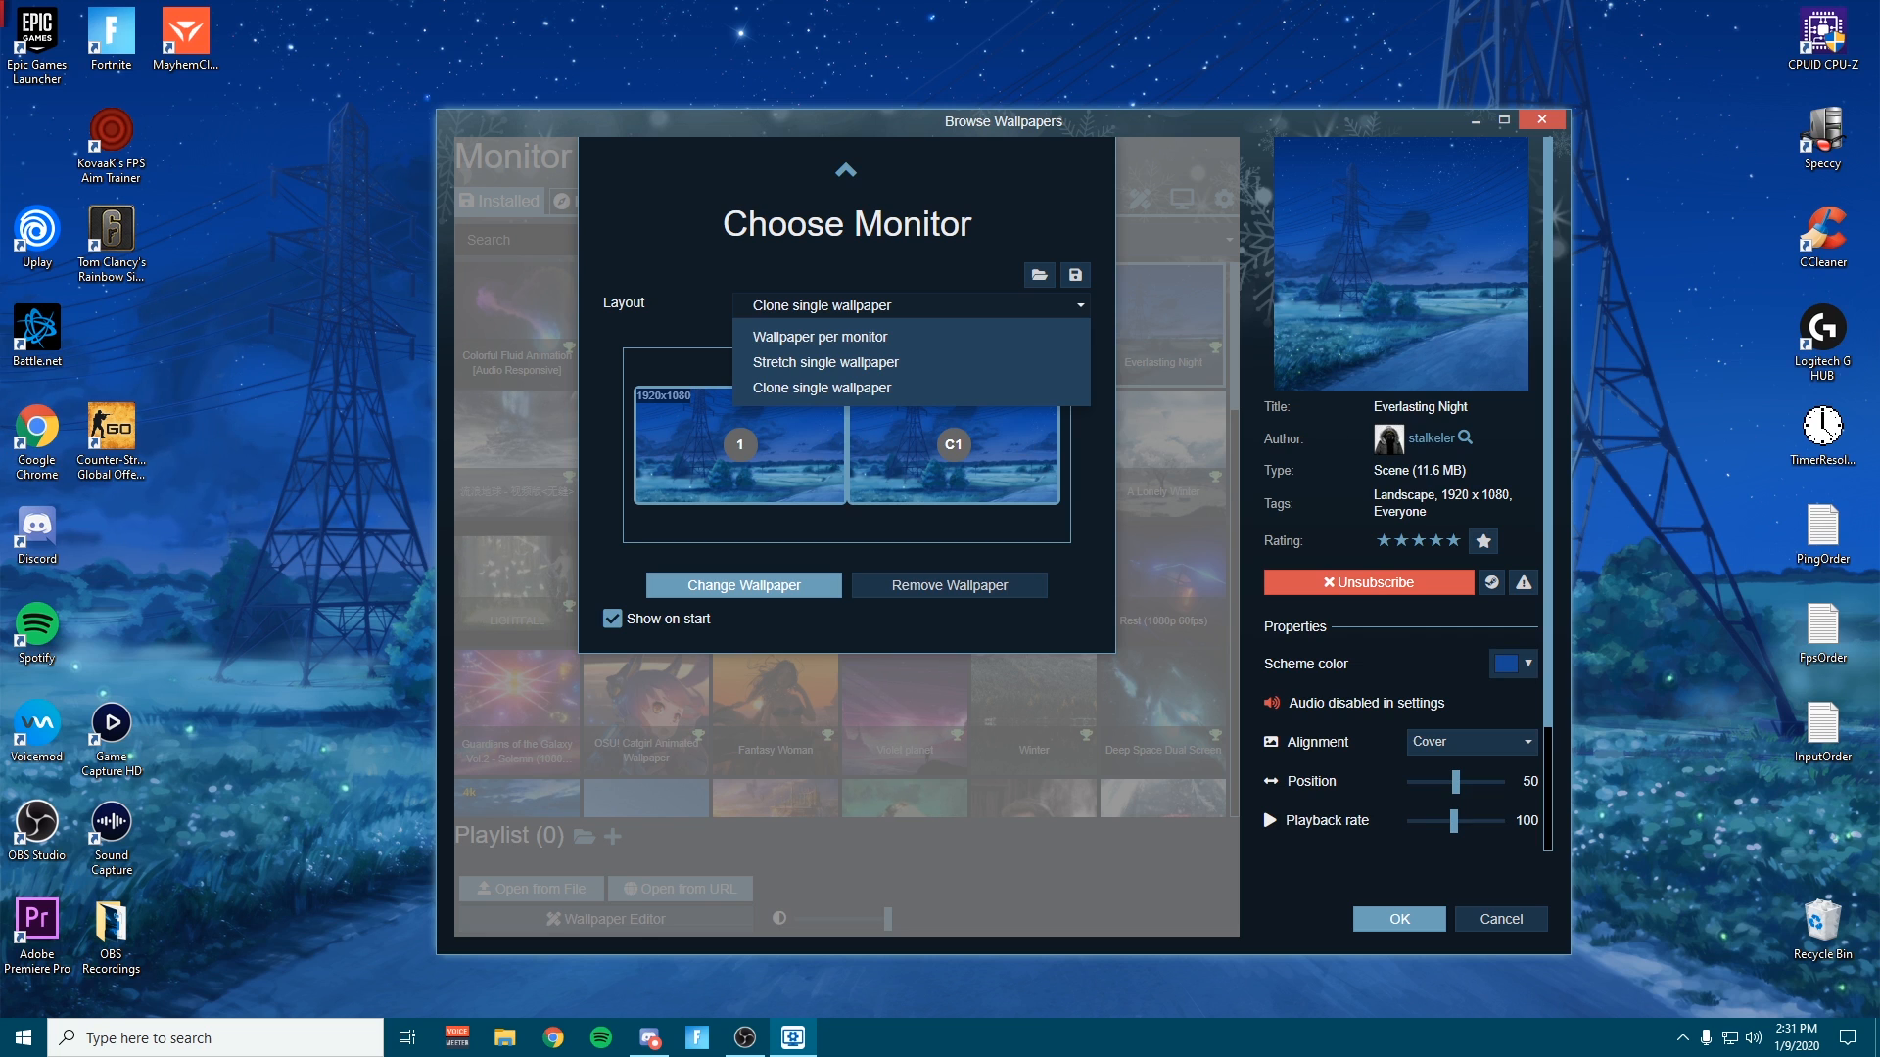
left_click(1213, 397)
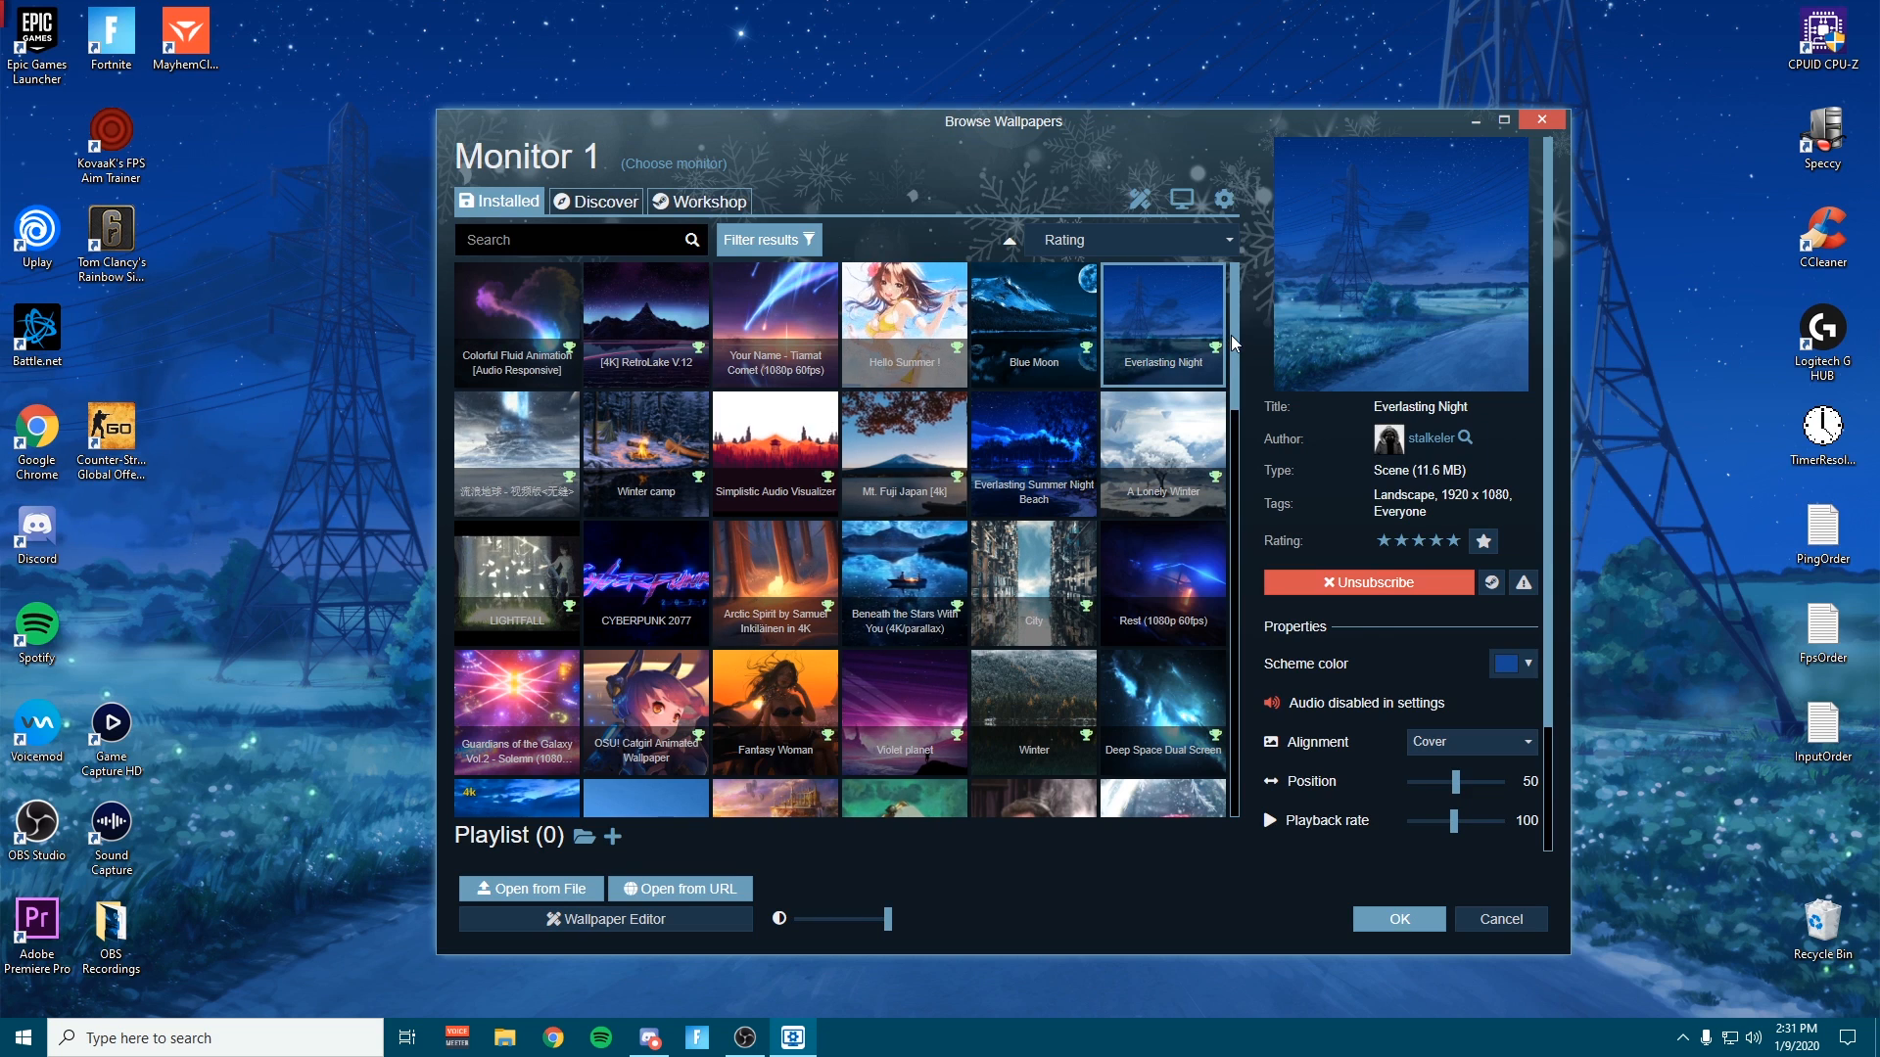
Review the properties of the Everlasting Night wallpaper, and shrink and move the wallpaper browser window aside to expose the desktop
mouse_move(1406, 556)
scroll(1419, 549, "down", 2)
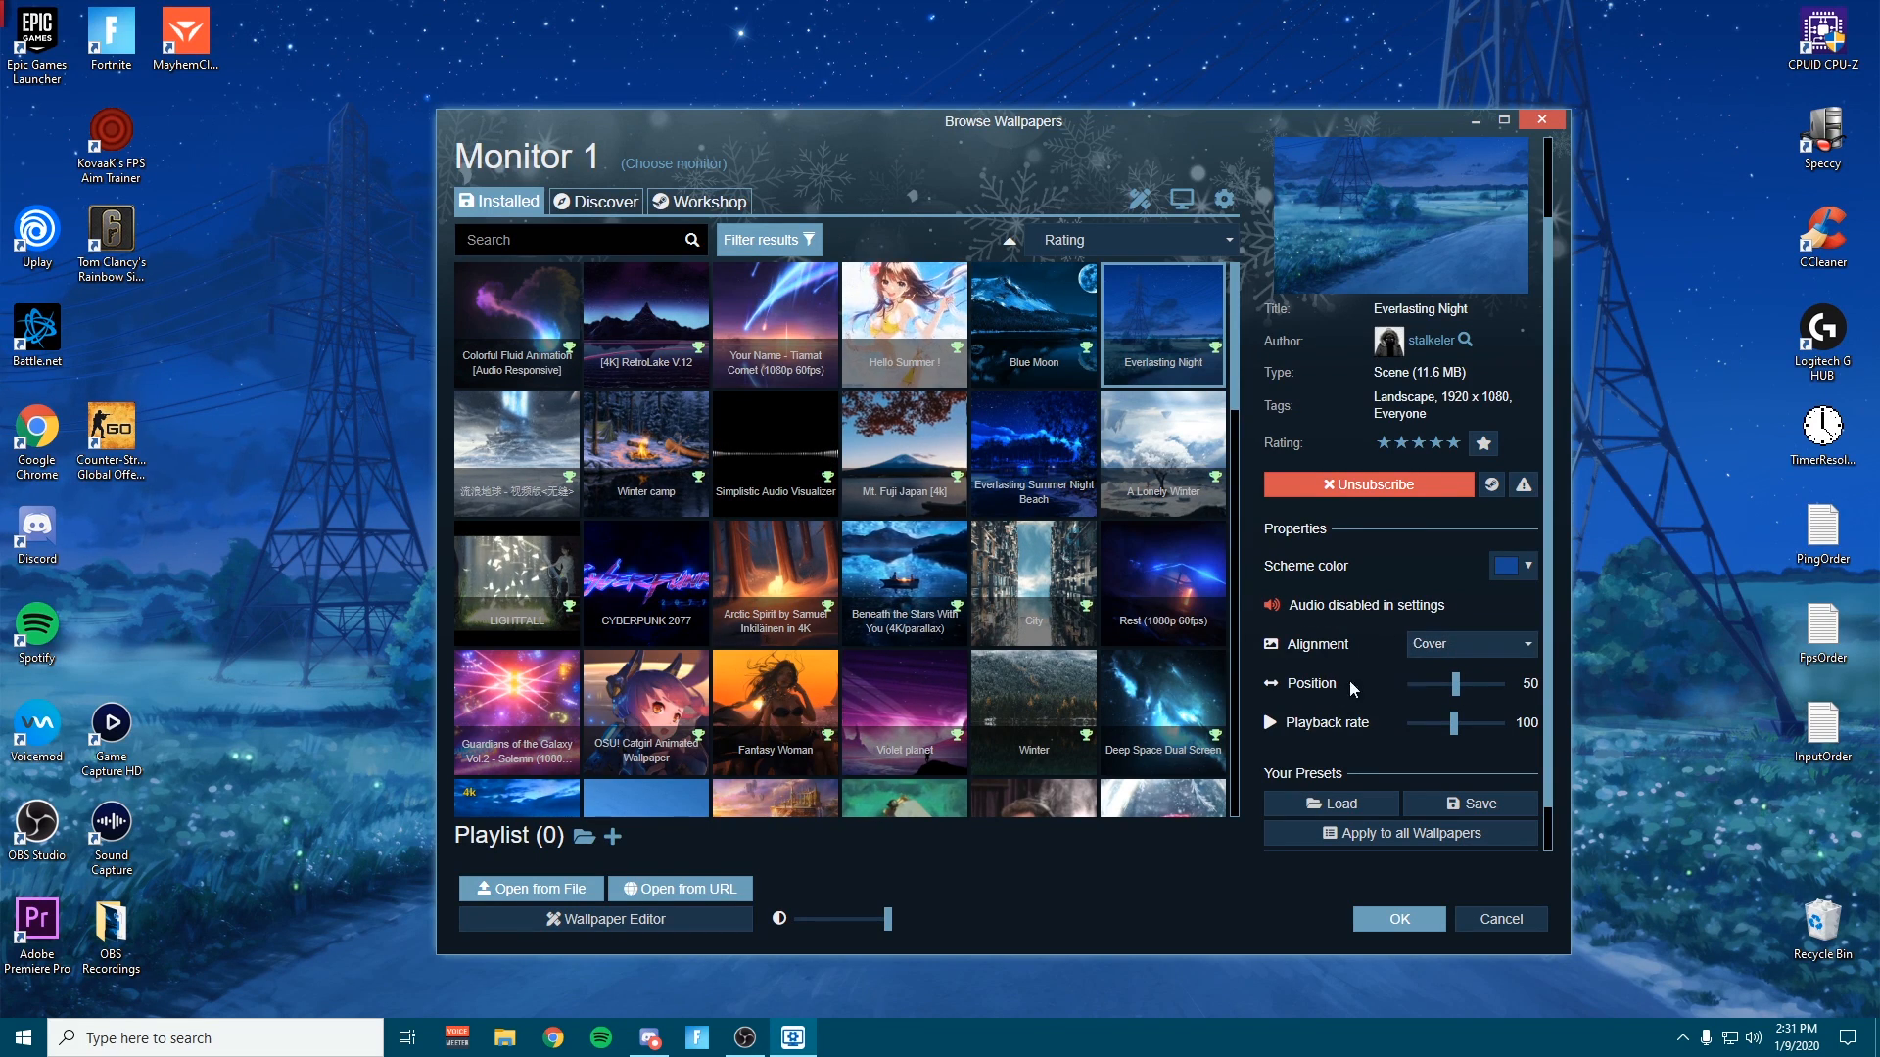
scroll(1466, 646, "down", 1)
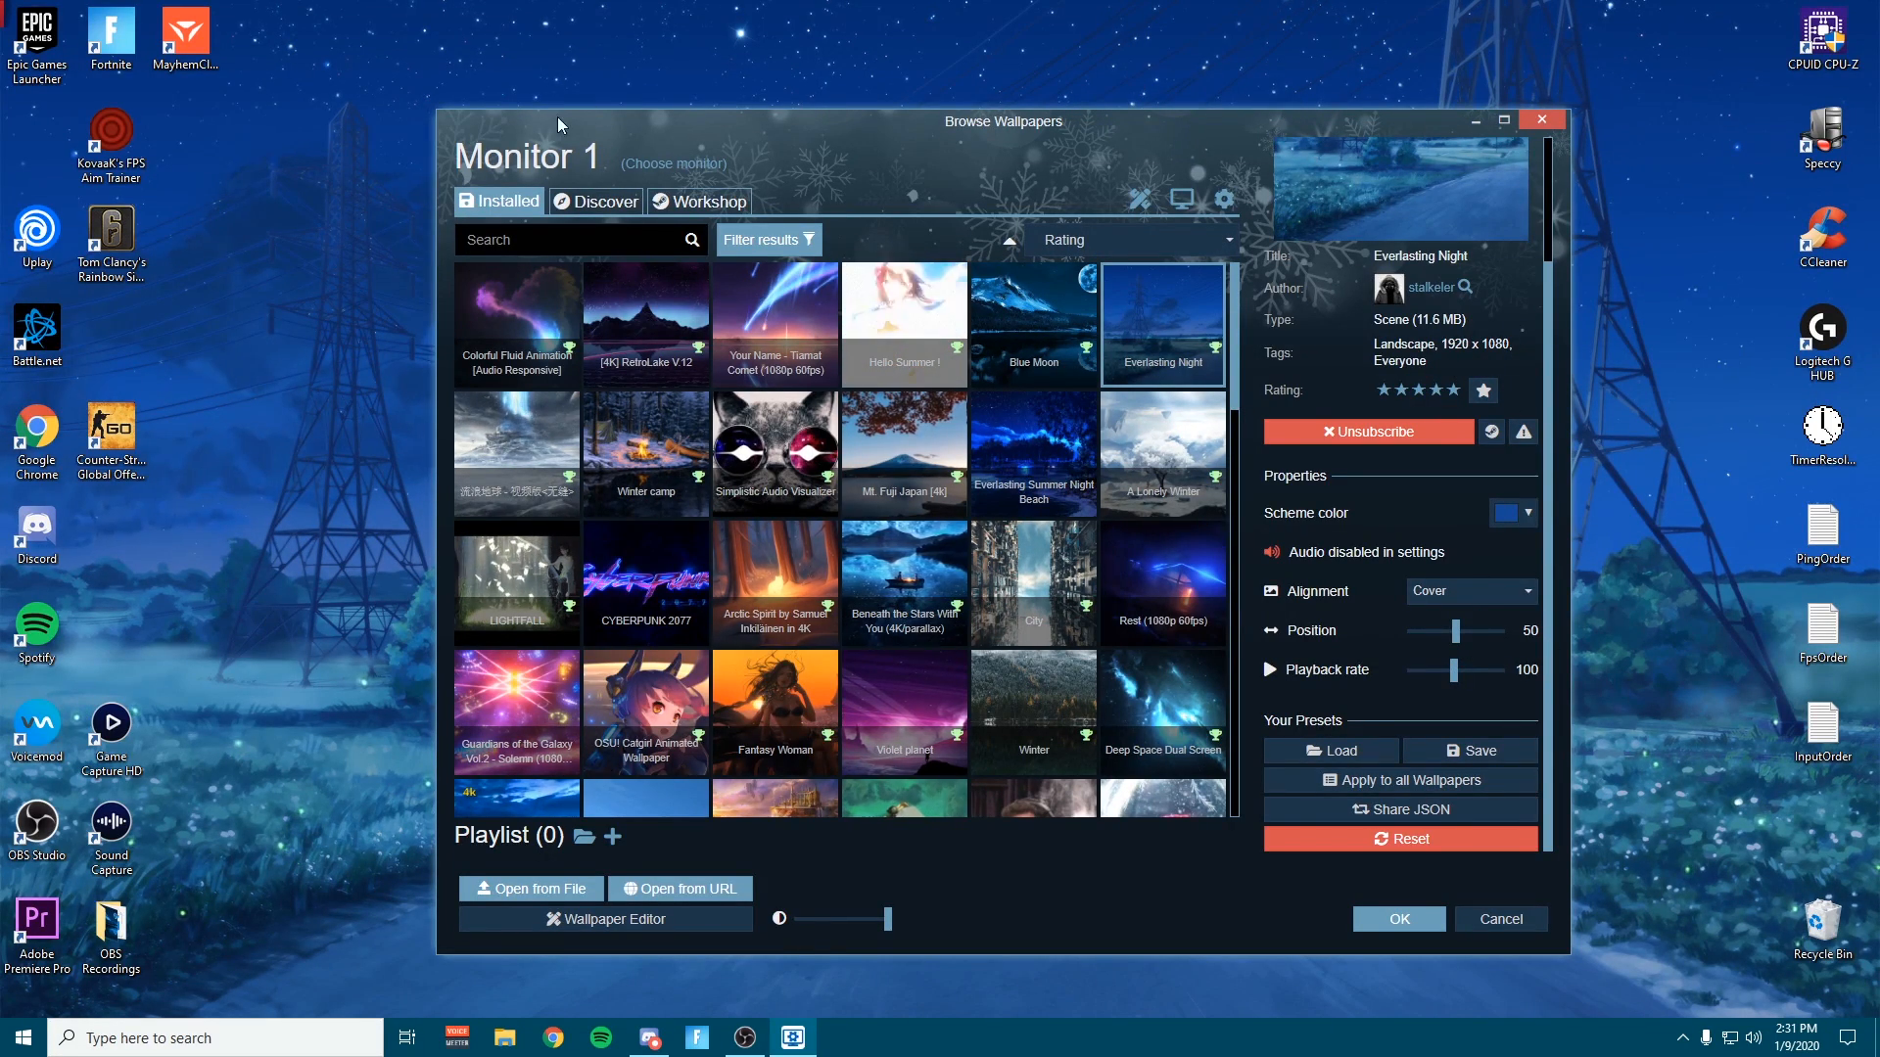
left_click_drag(440, 111, 868, 410)
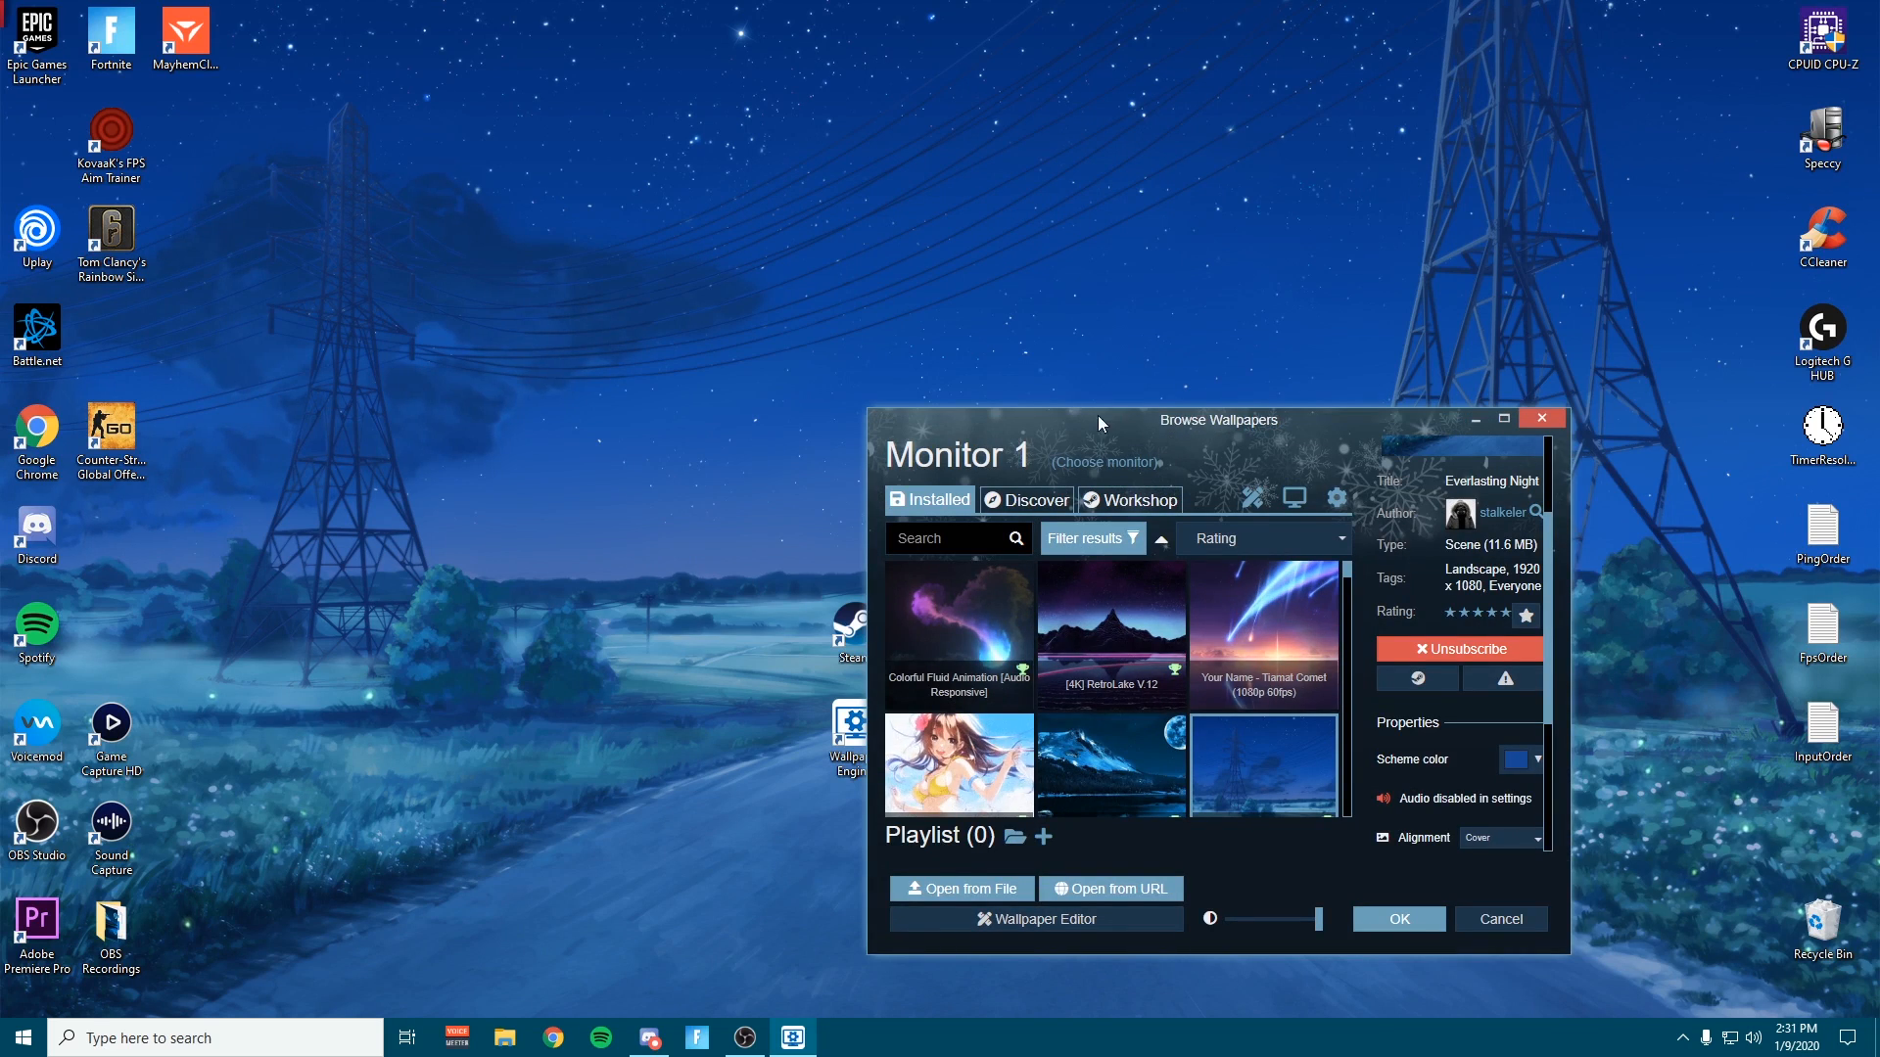
left_click_drag(1097, 415, 1266, 427)
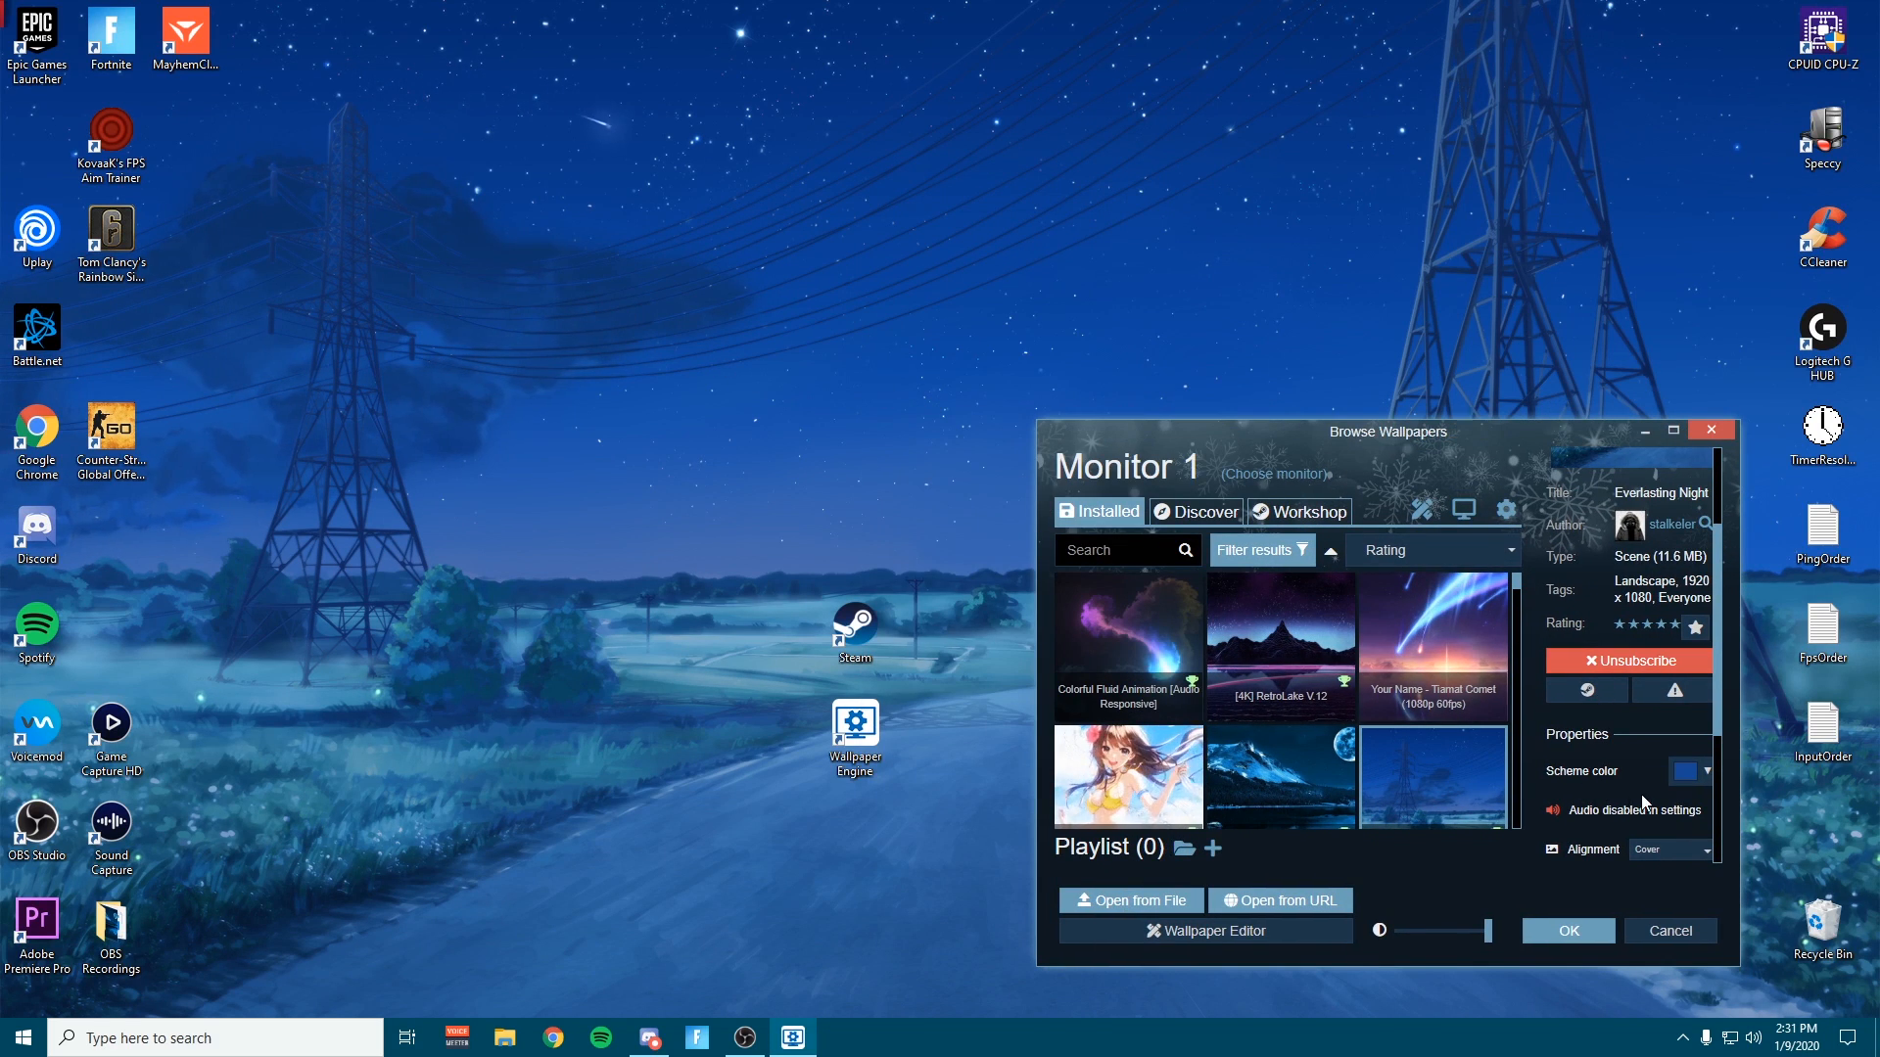
Widen the browser window slightly and try Everlasting Night's playback rate at 200 and 10, ending at about 120
scroll(1701, 812, "down", 1)
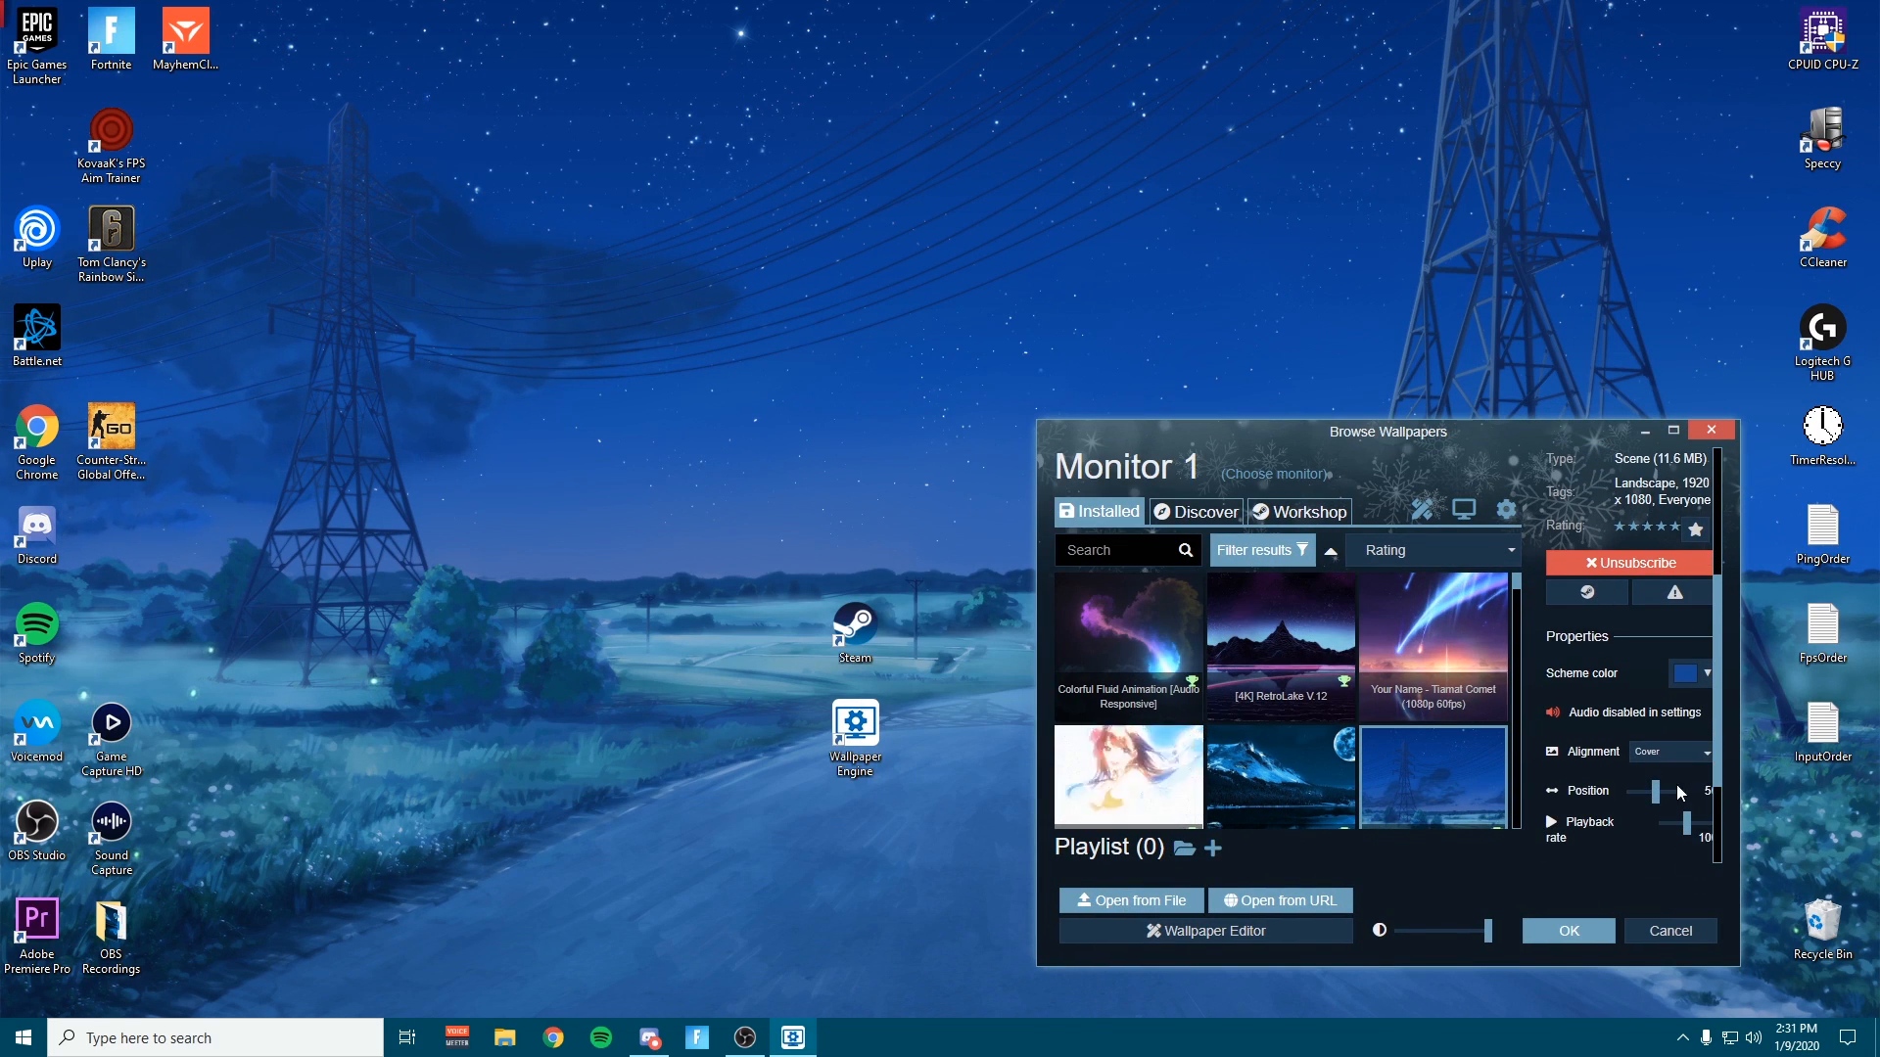
left_click_drag(1738, 837, 1813, 837)
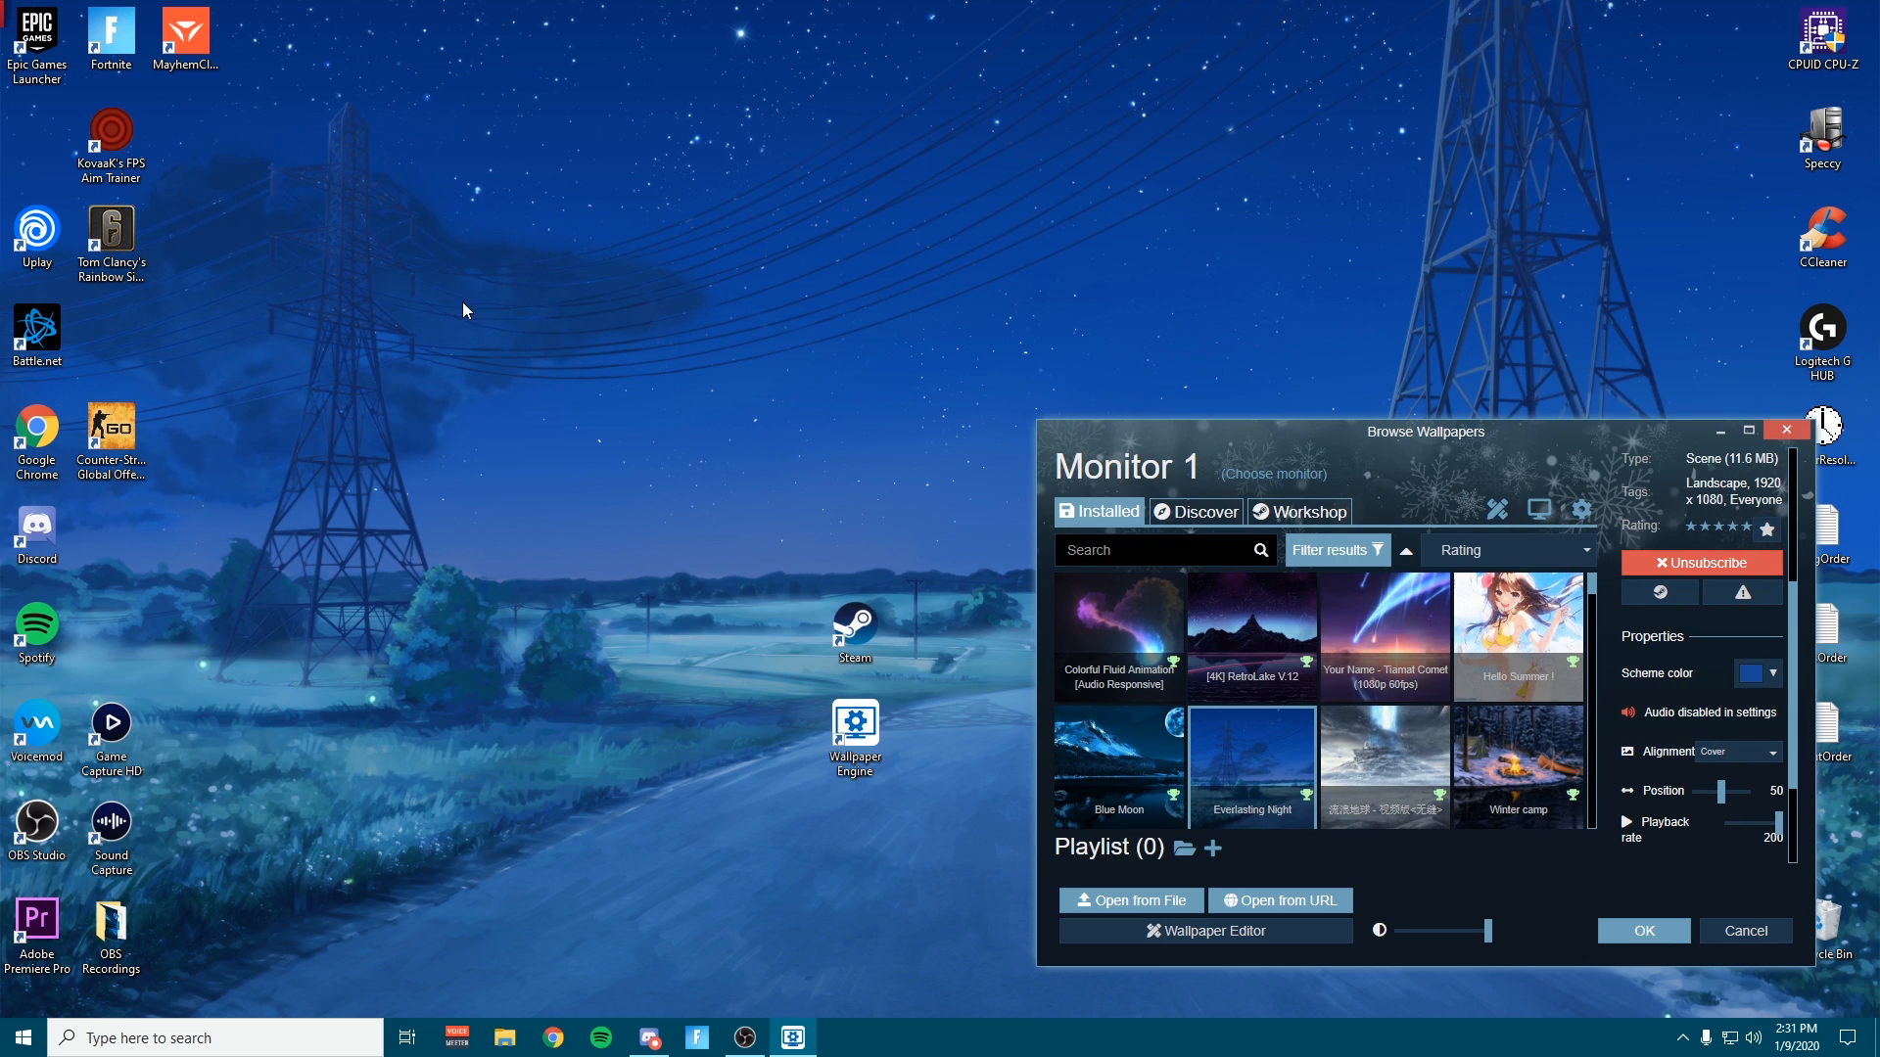
left_click_drag(1778, 826, 1725, 825)
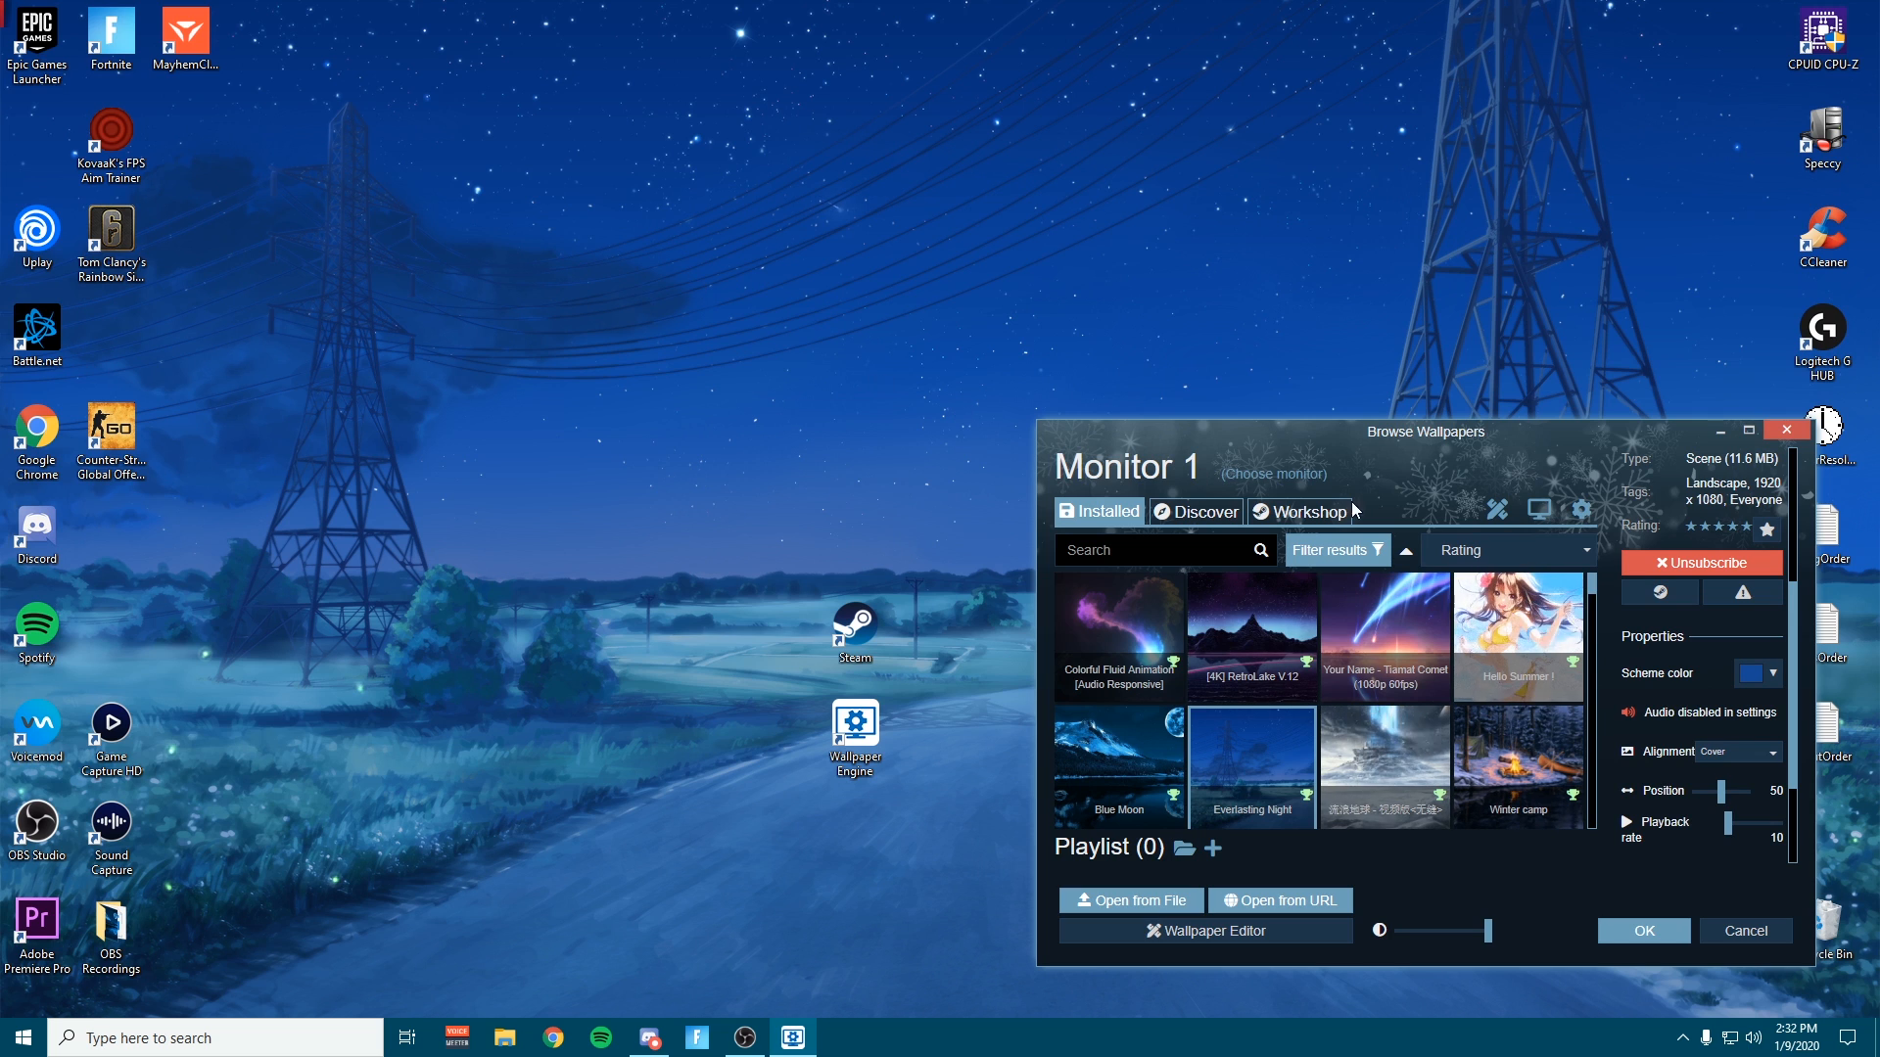
left_click_drag(1733, 821, 1758, 826)
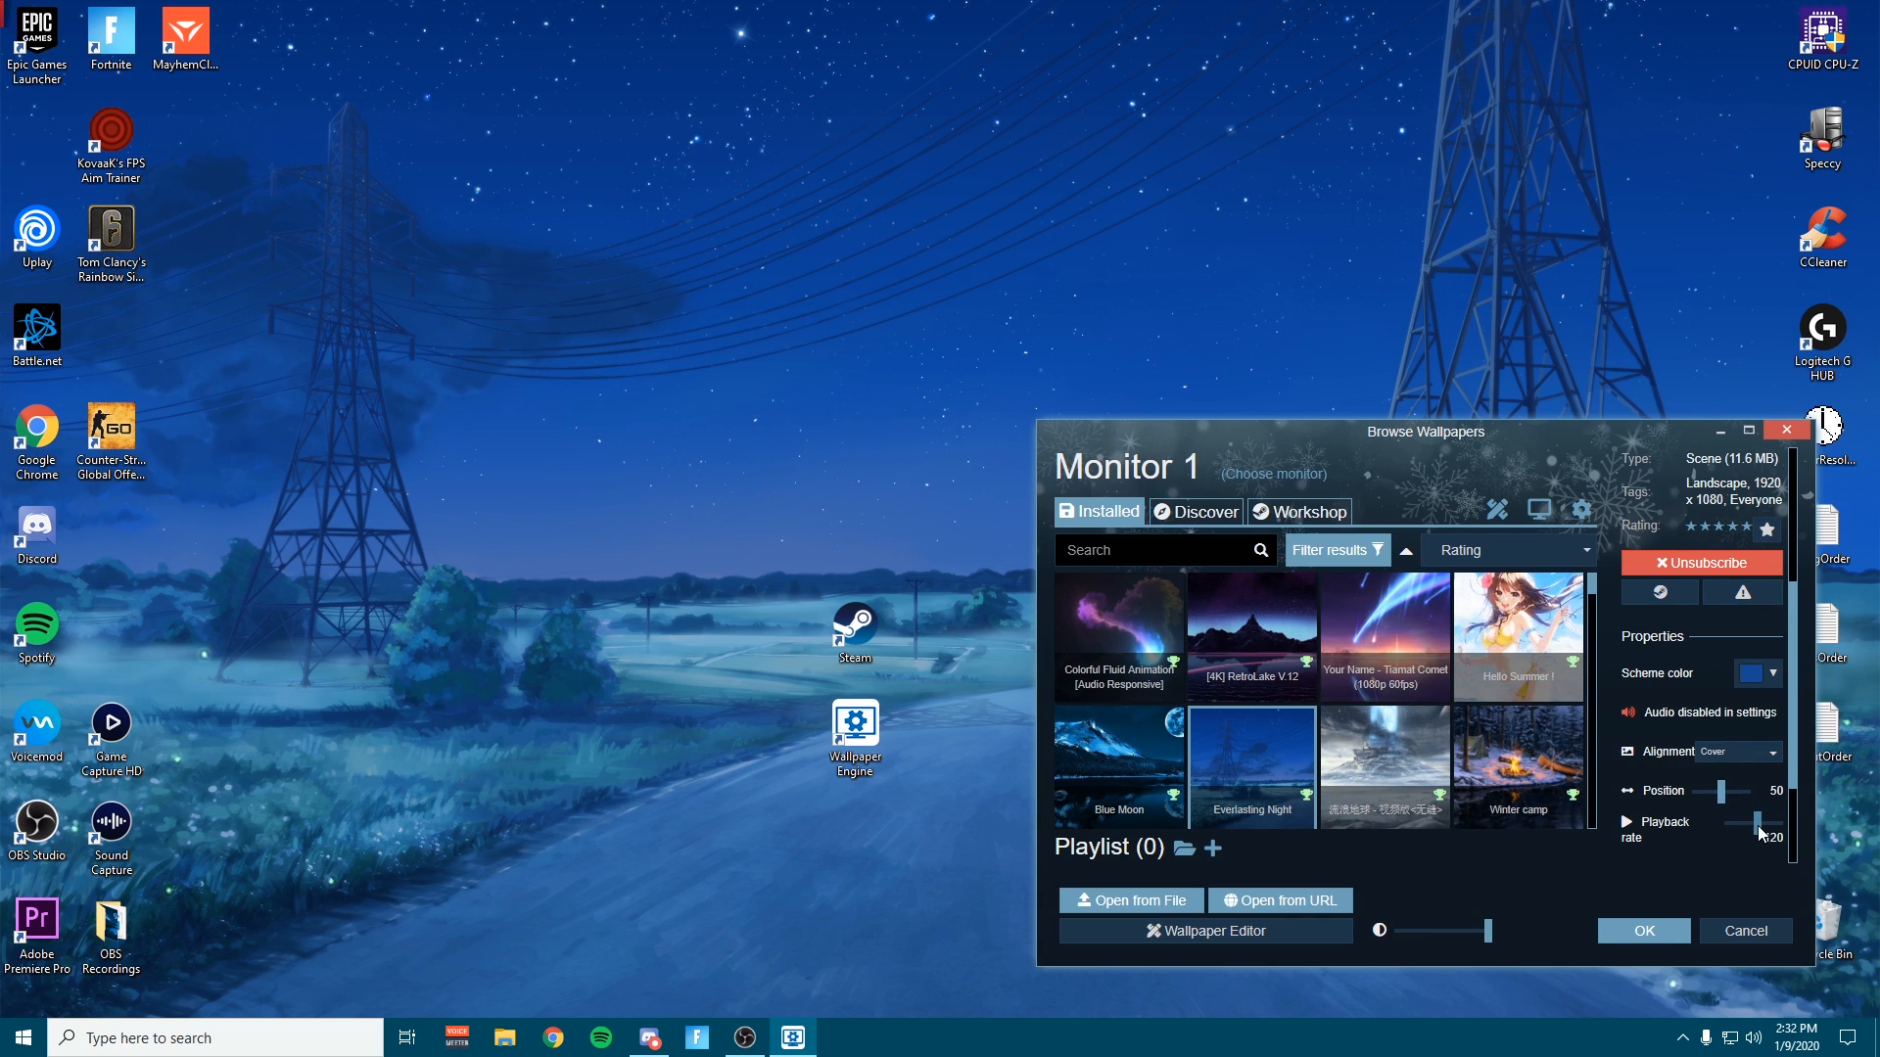
Look over the remaining Everlasting Night properties and enlarge the wallpaper browser window
scroll(1696, 850, "down", 3)
scroll(1684, 705, "up", 5)
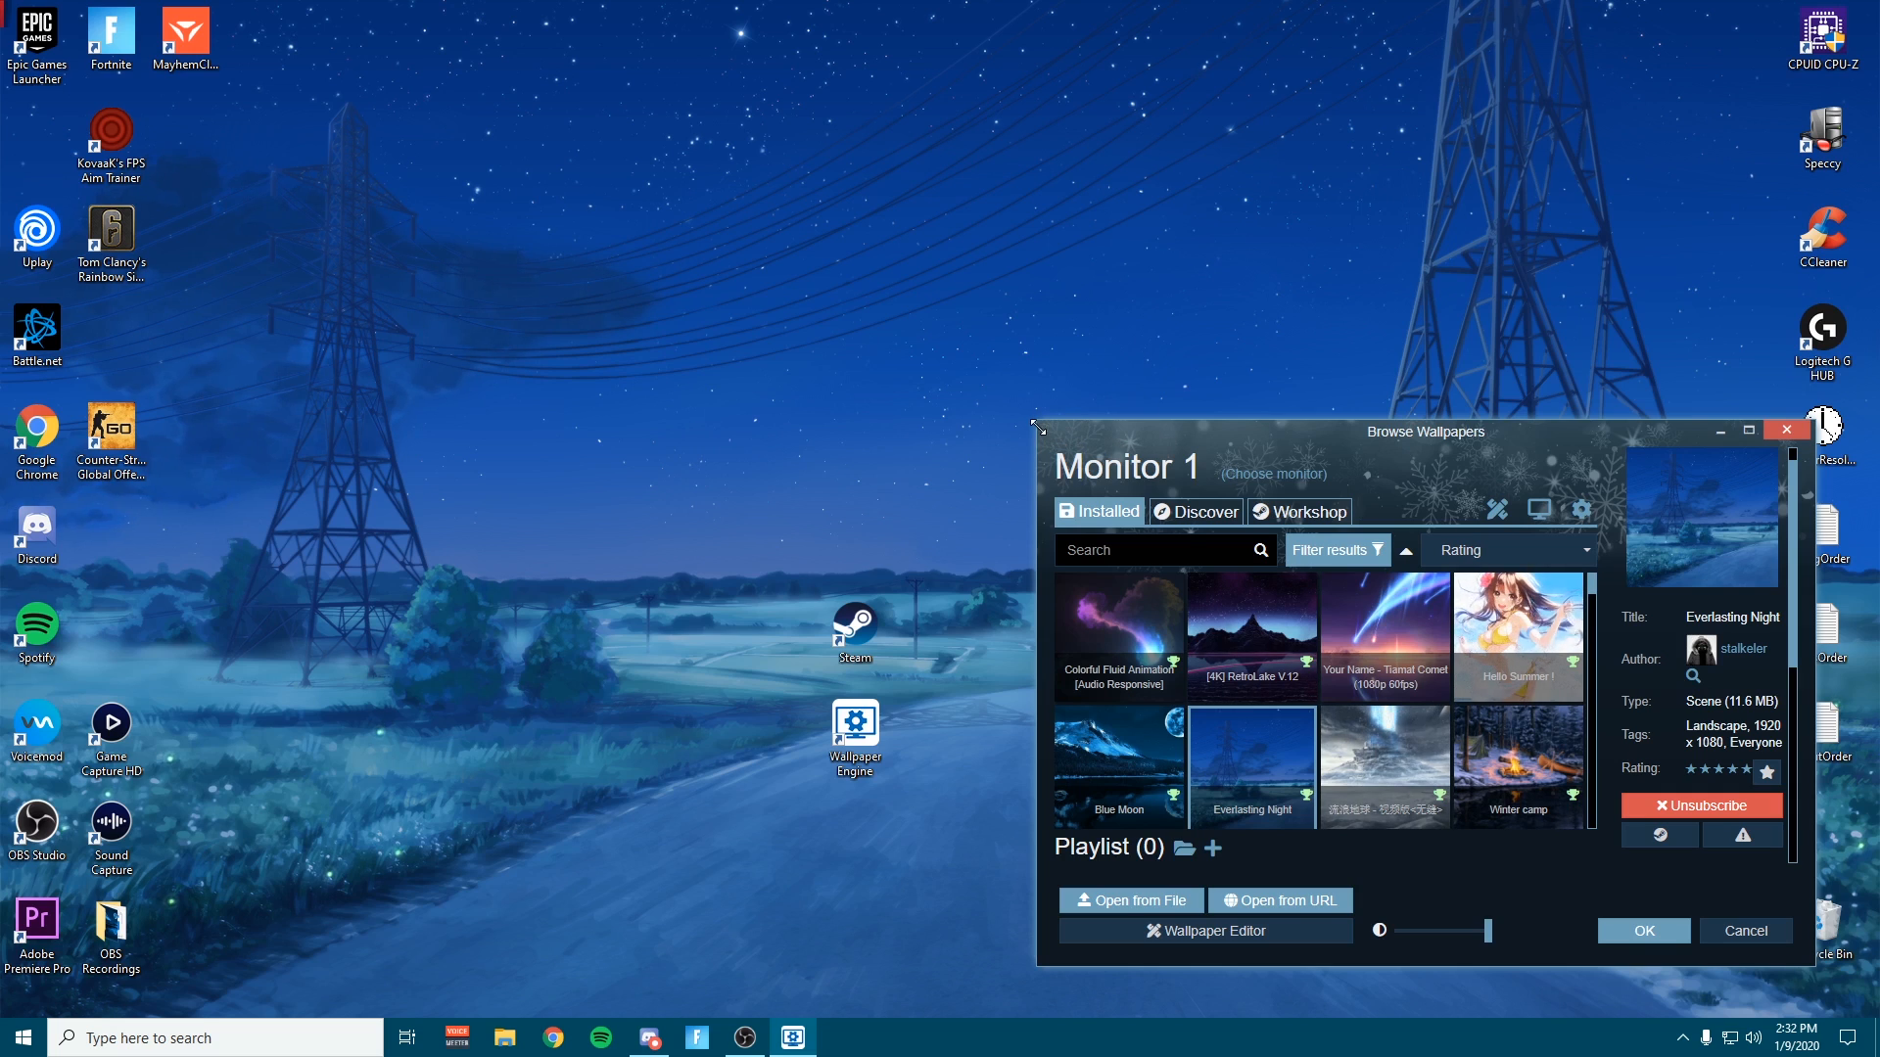
left_click_drag(1038, 420, 858, 318)
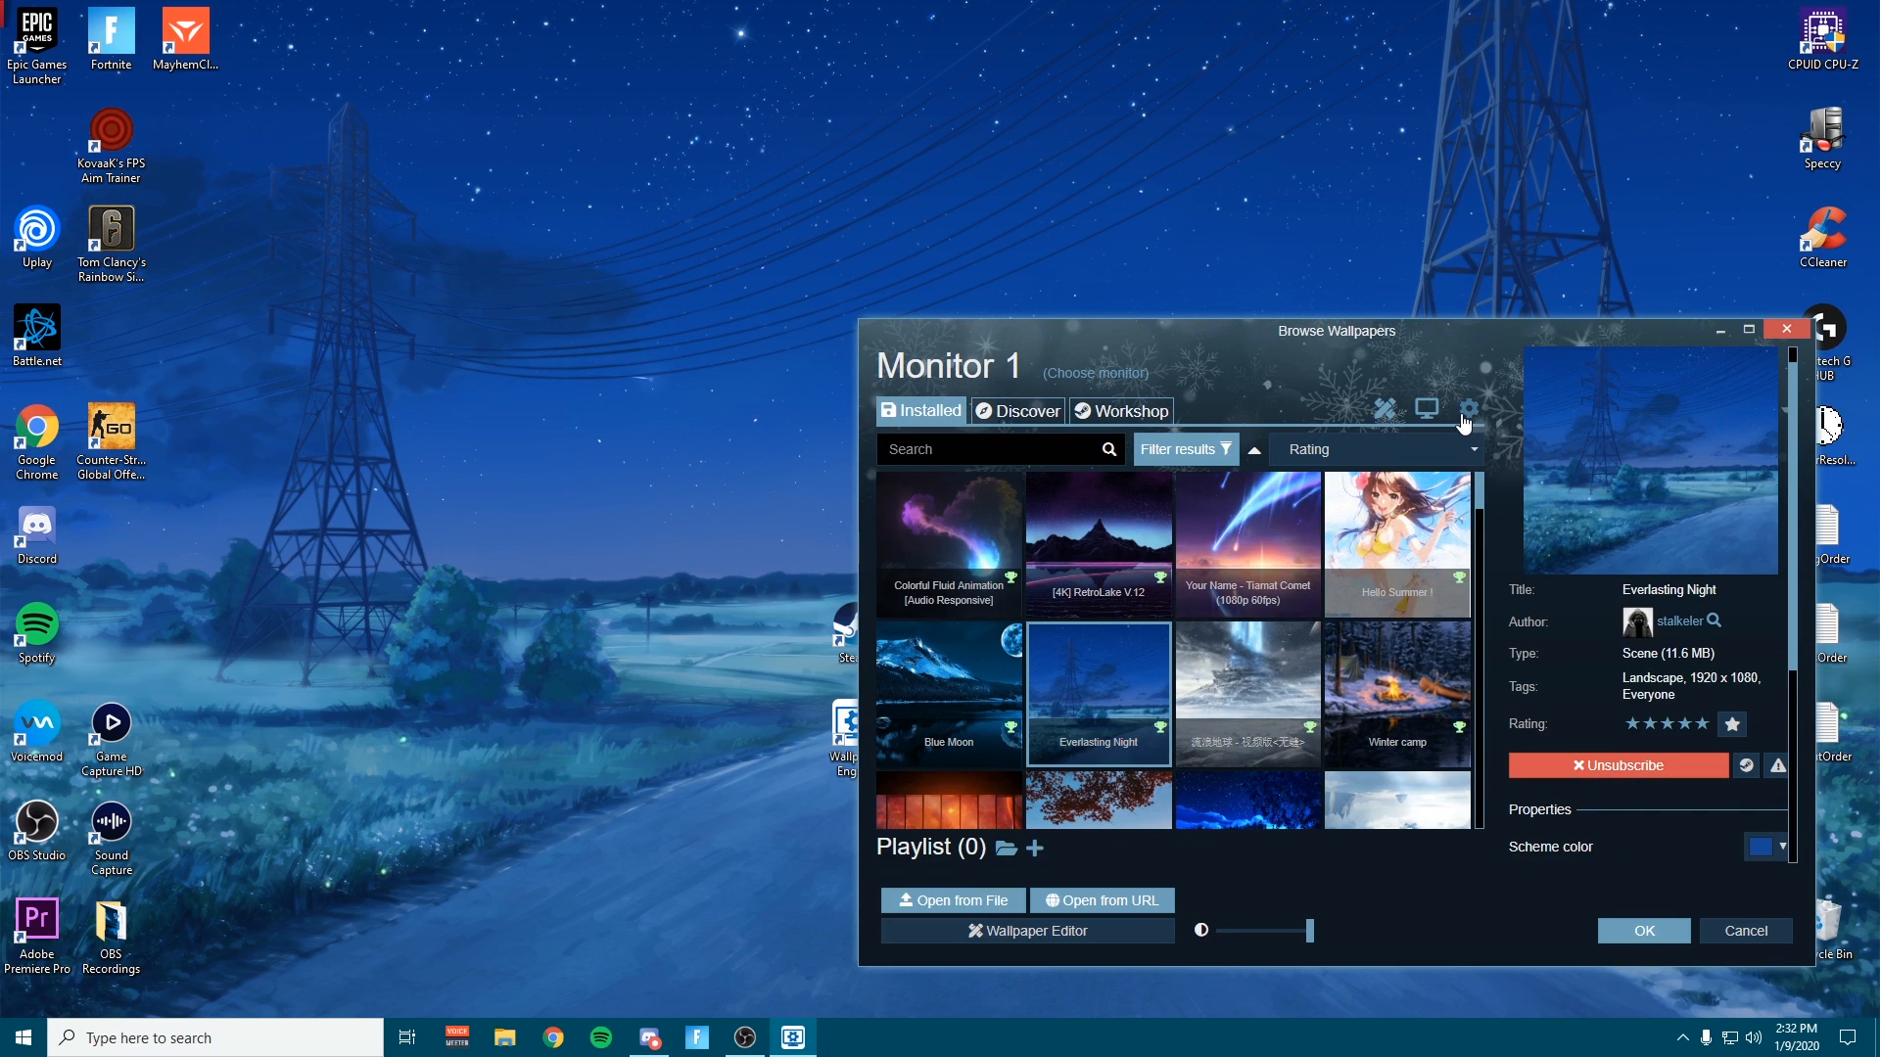
Open the Wallpaper Engine settings and review the performance and general options, including media and advanced options
left_click(1470, 411)
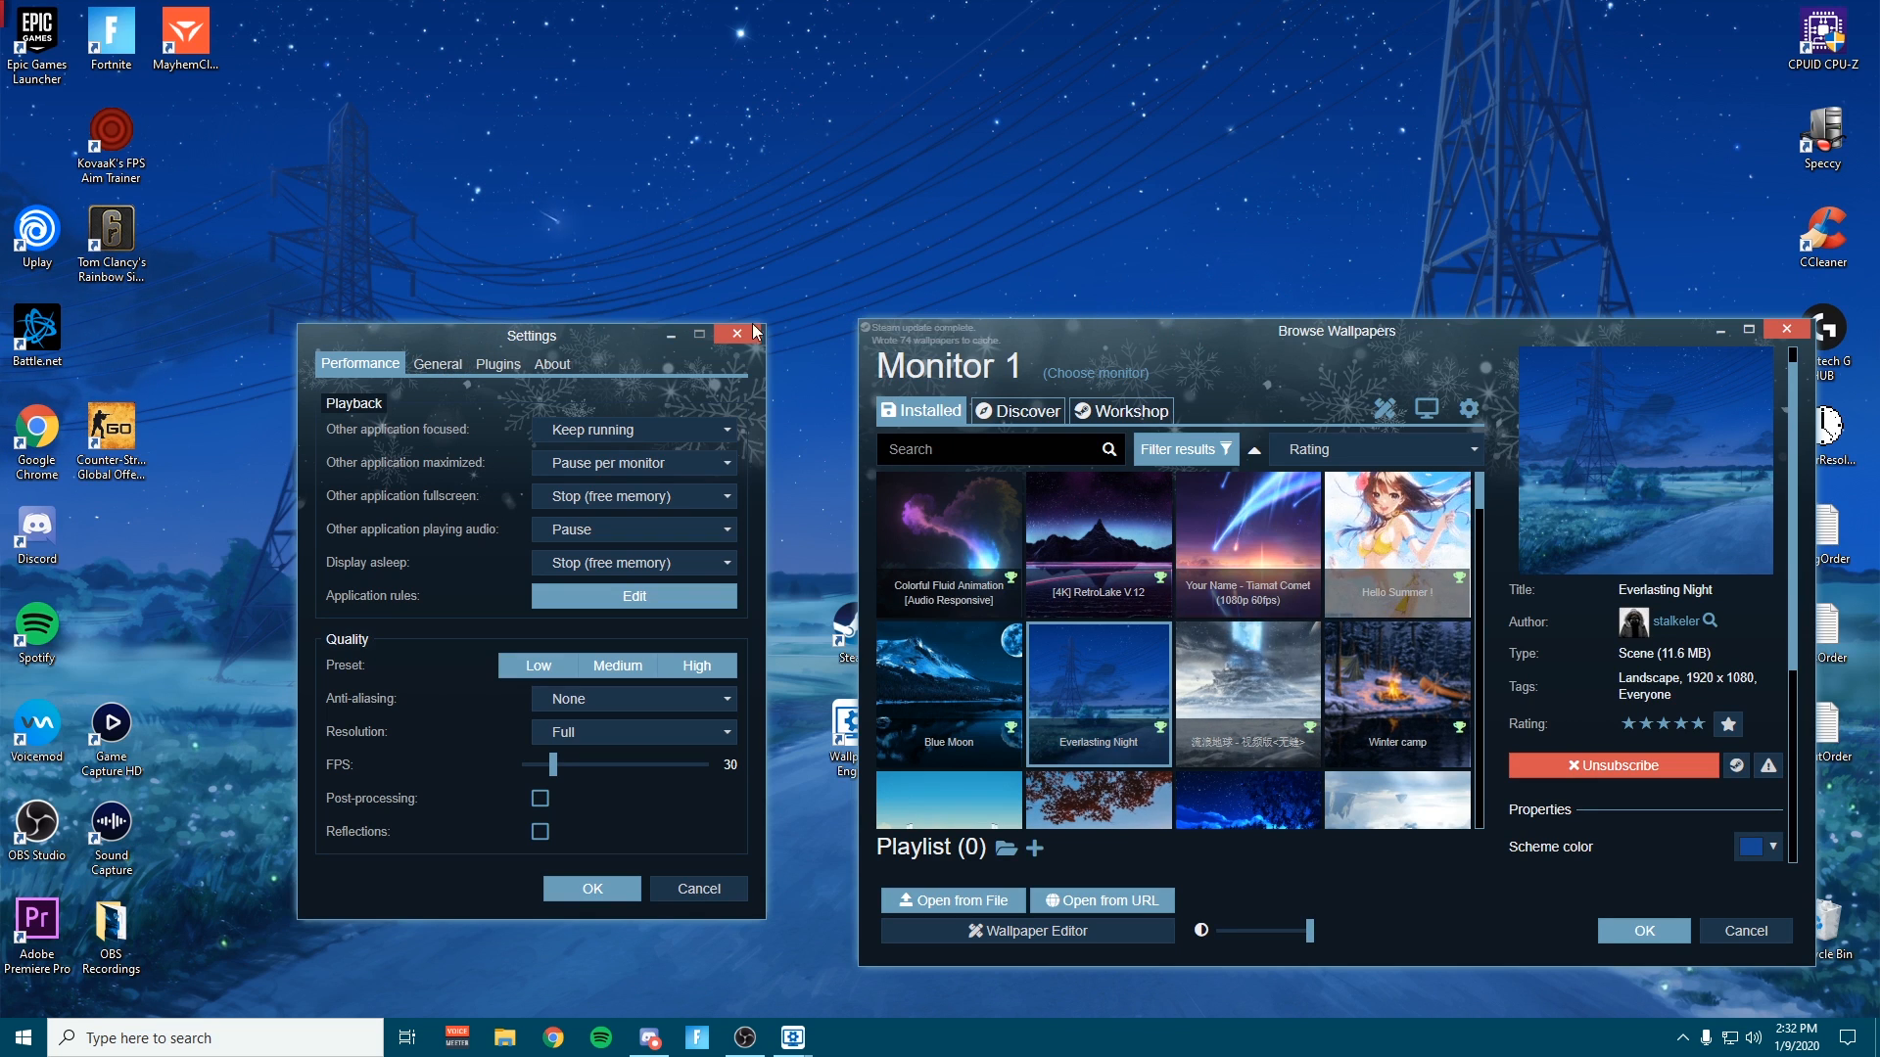
left_click(456, 369)
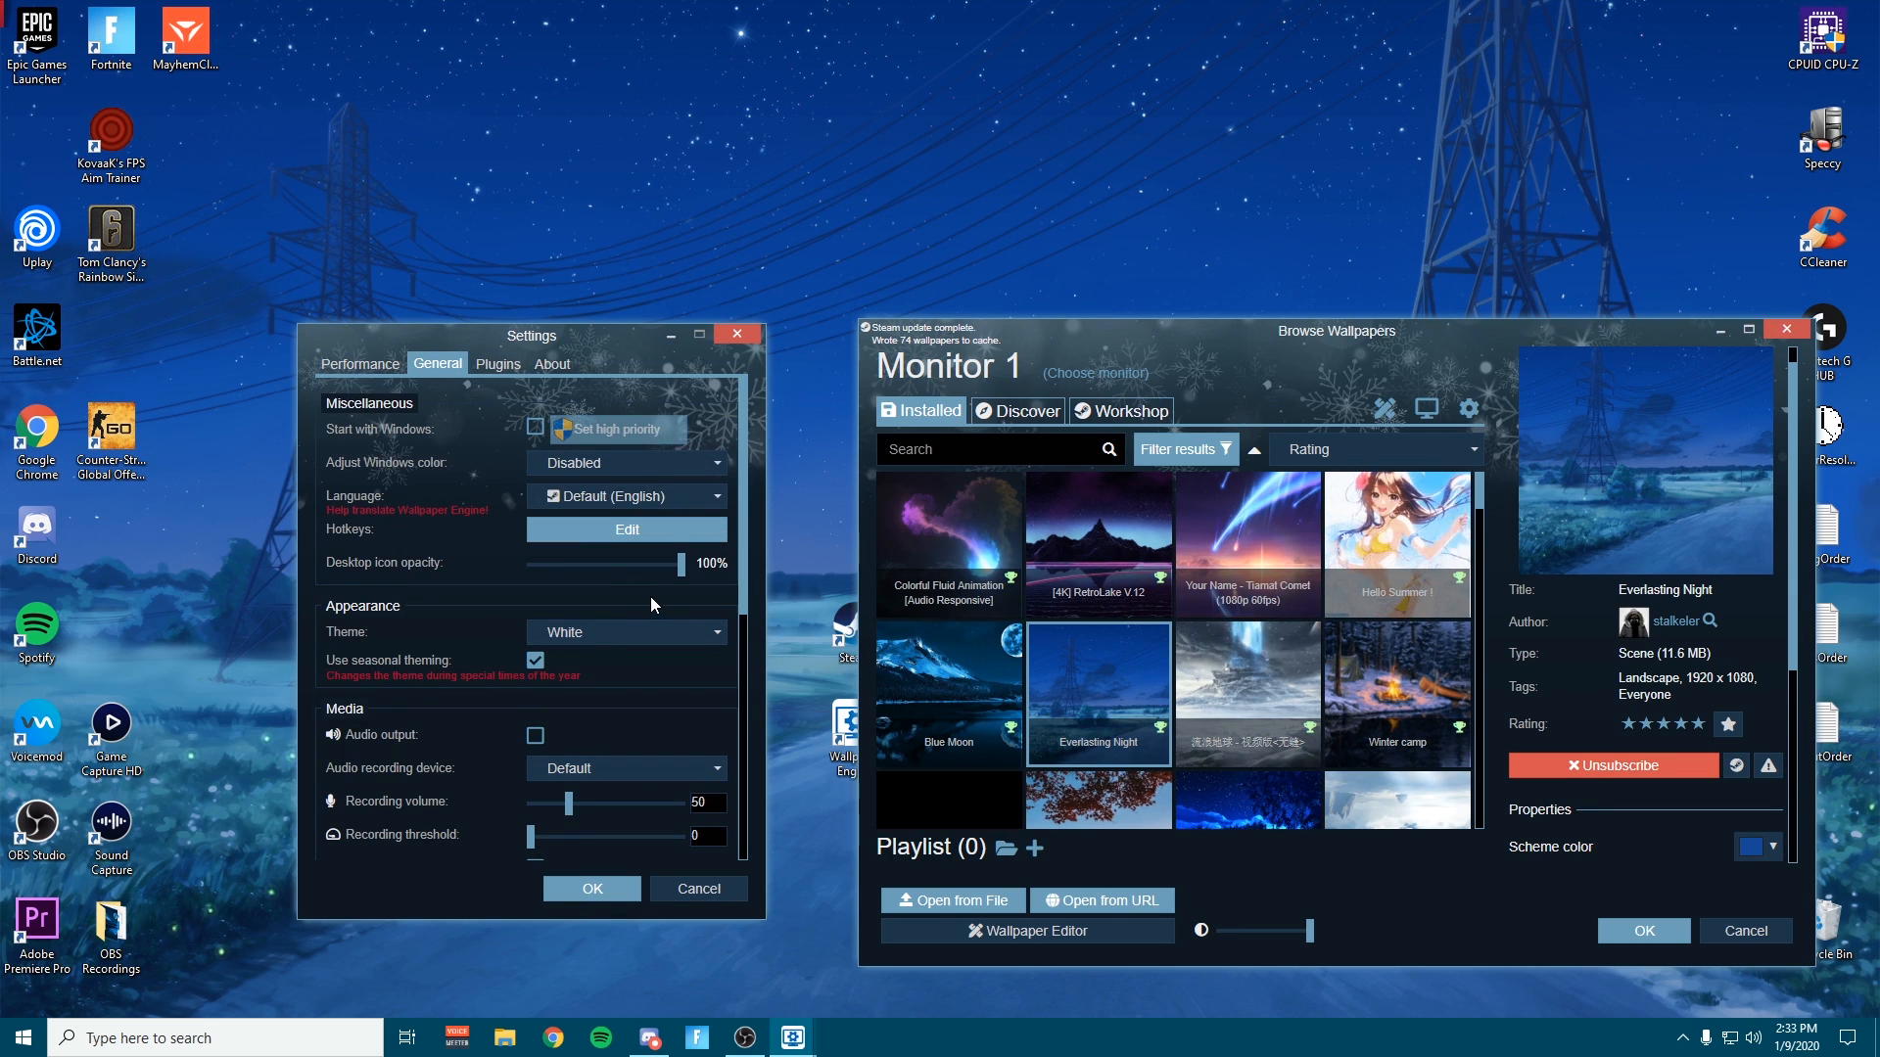
scroll(665, 592, "down", 1)
scroll(679, 591, "down", 1)
scroll(640, 585, "down", 2)
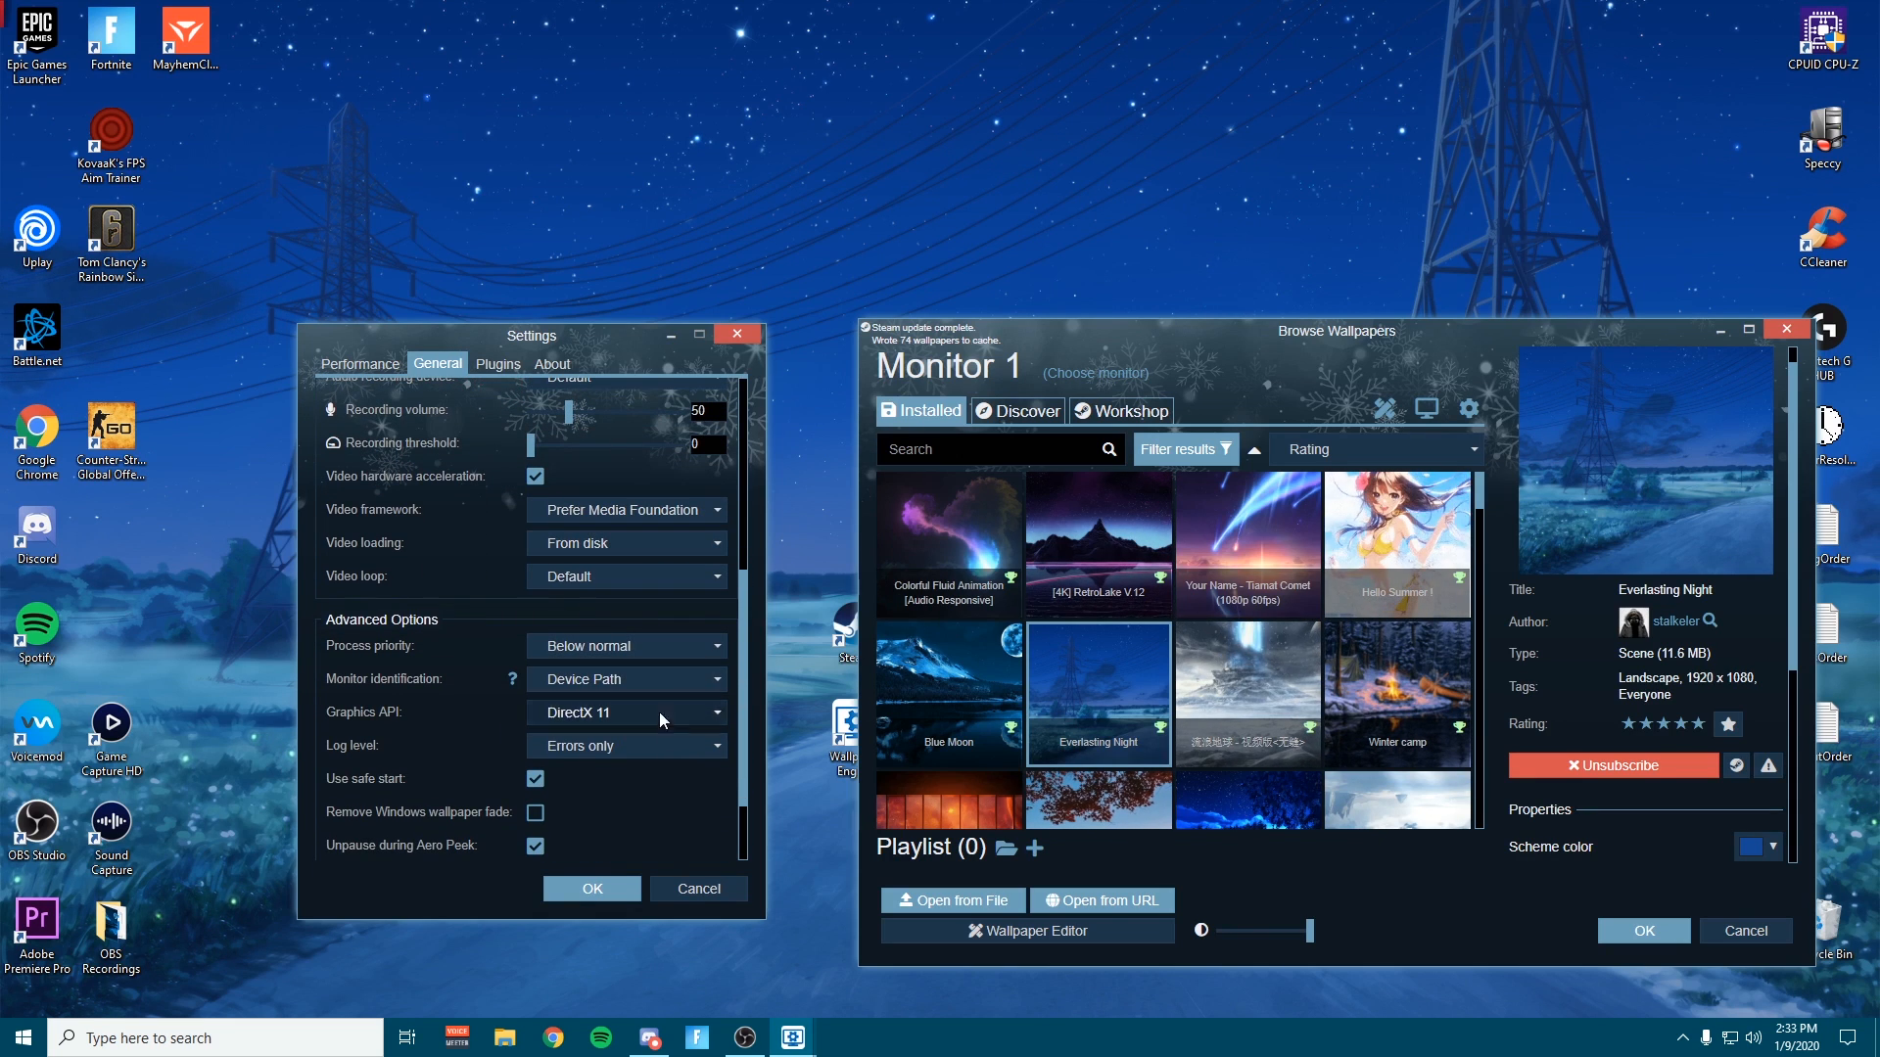
Look through the Plugins and About settings, recheck the General options and return to the Performance settings
left_click(520, 366)
left_click(540, 367)
left_click(438, 370)
left_click(361, 373)
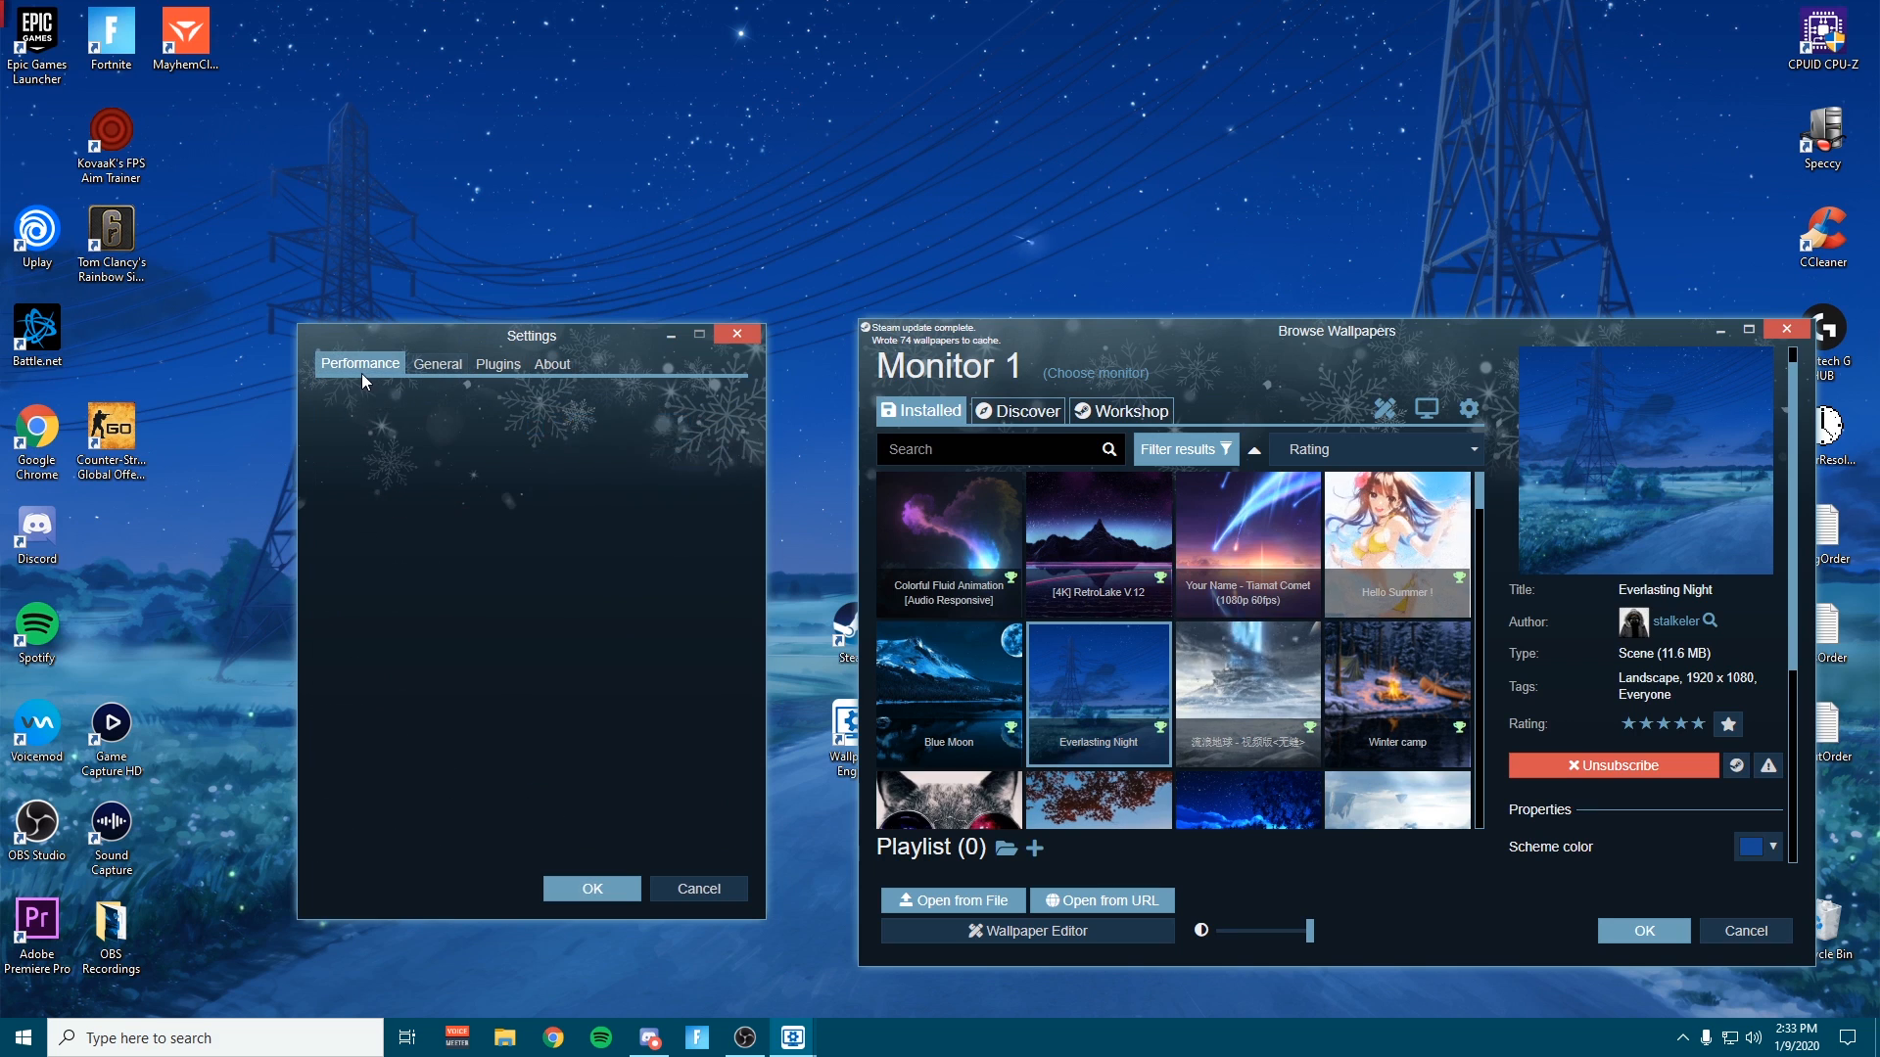
left_click(437, 364)
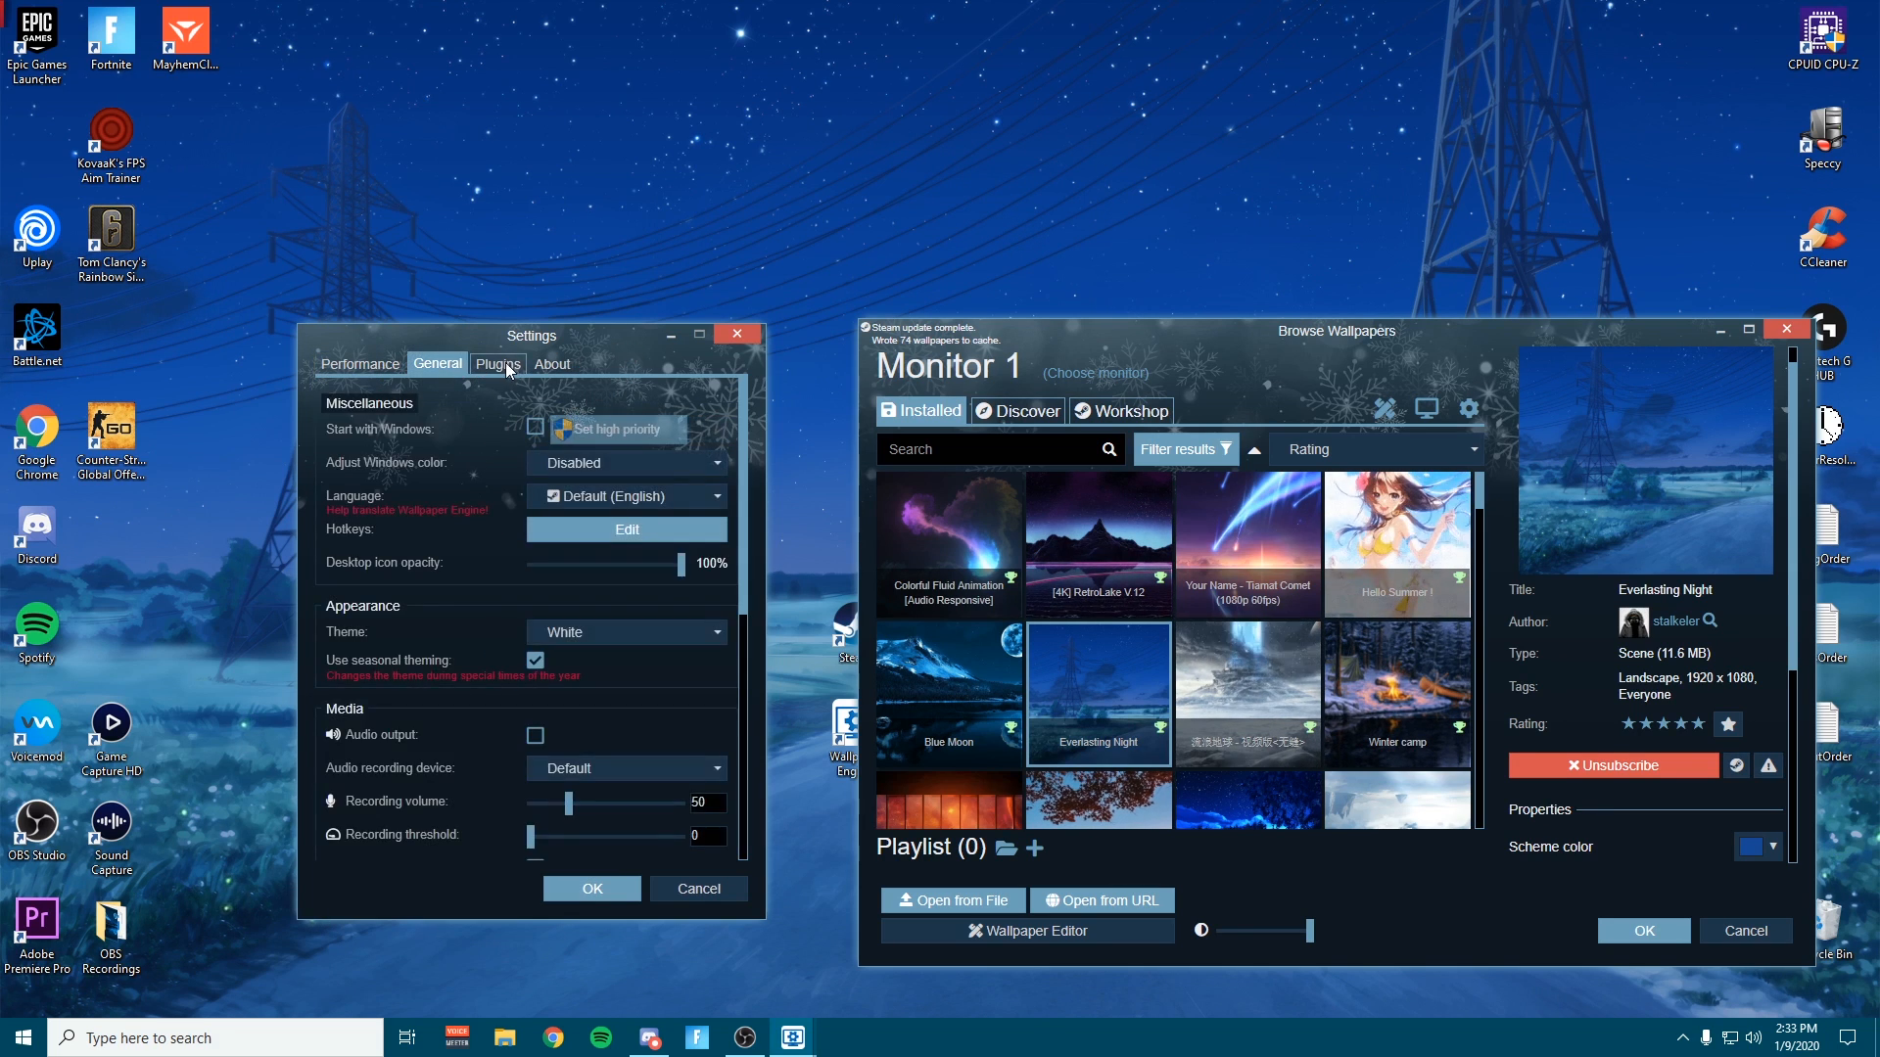
left_click(498, 364)
left_click(438, 365)
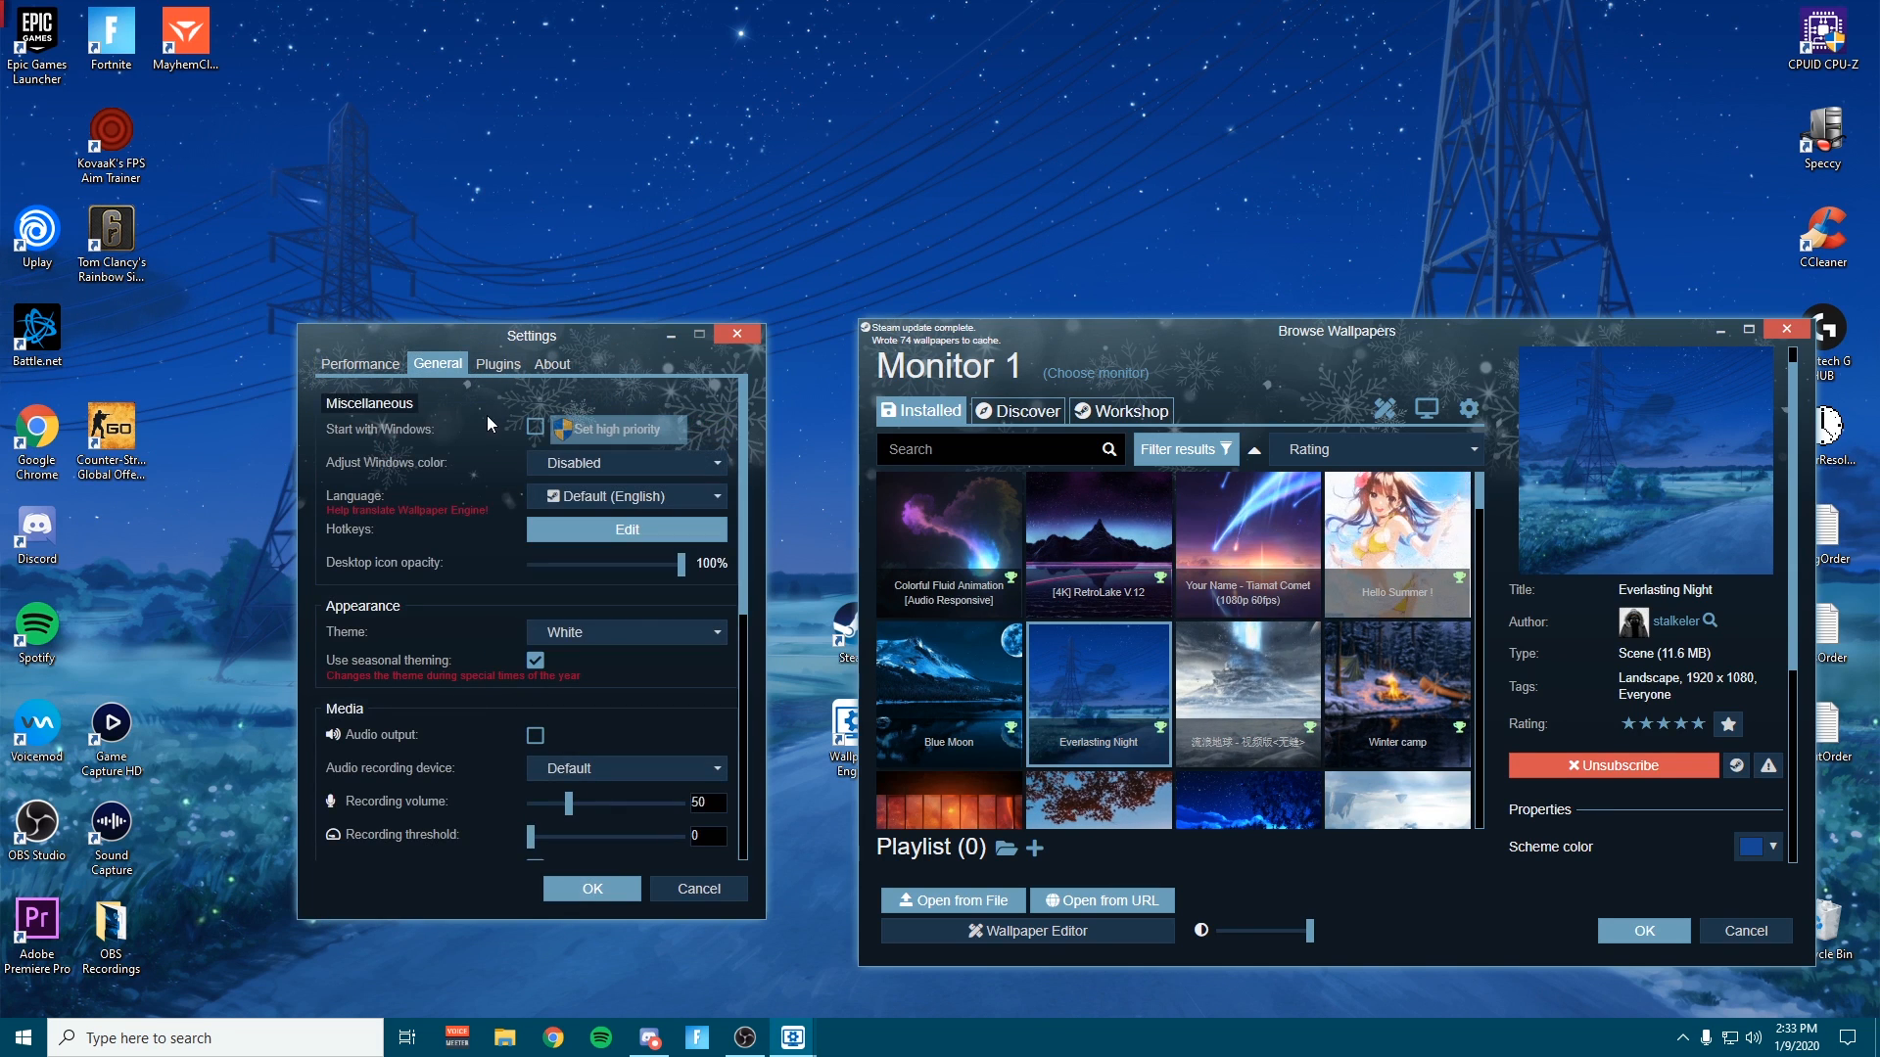
left_click(368, 372)
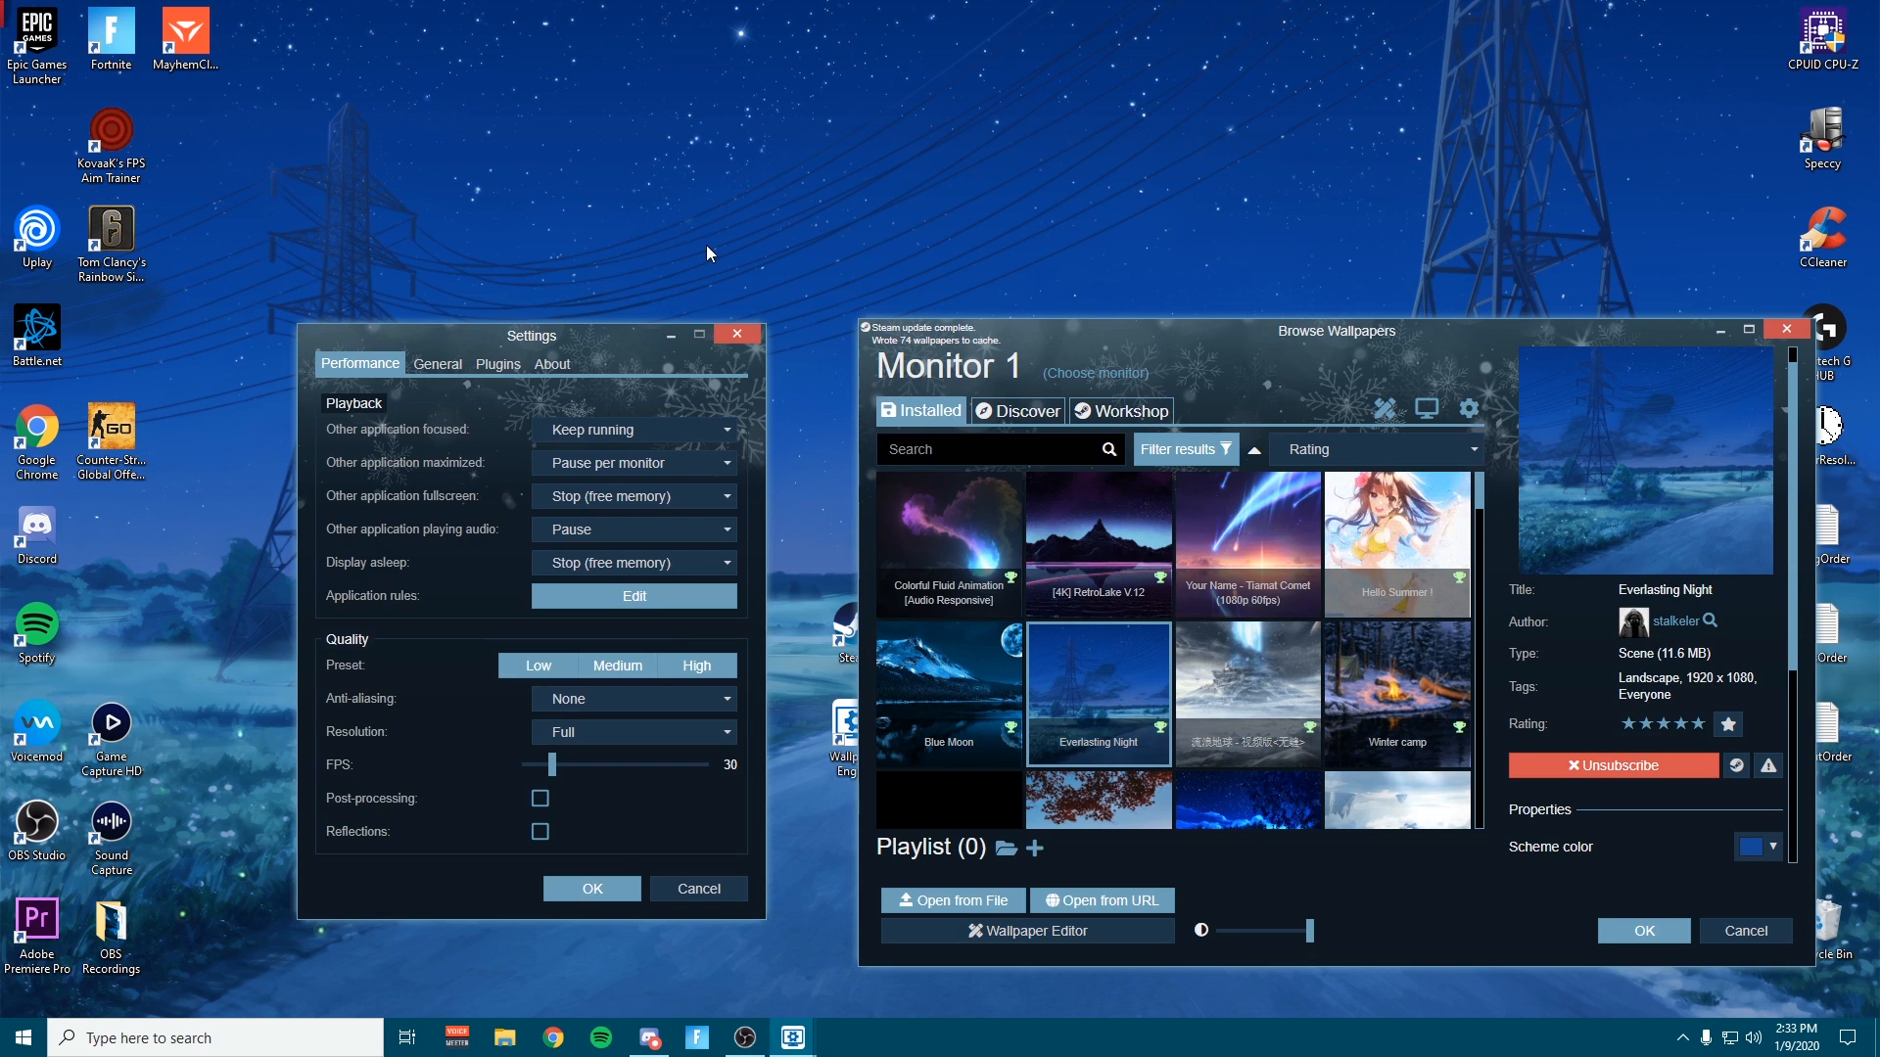
Close the settings without changing anything and move the wallpaper browser window to the middle of the desktop
left_click_drag(627, 333, 605, 295)
left_click(715, 295)
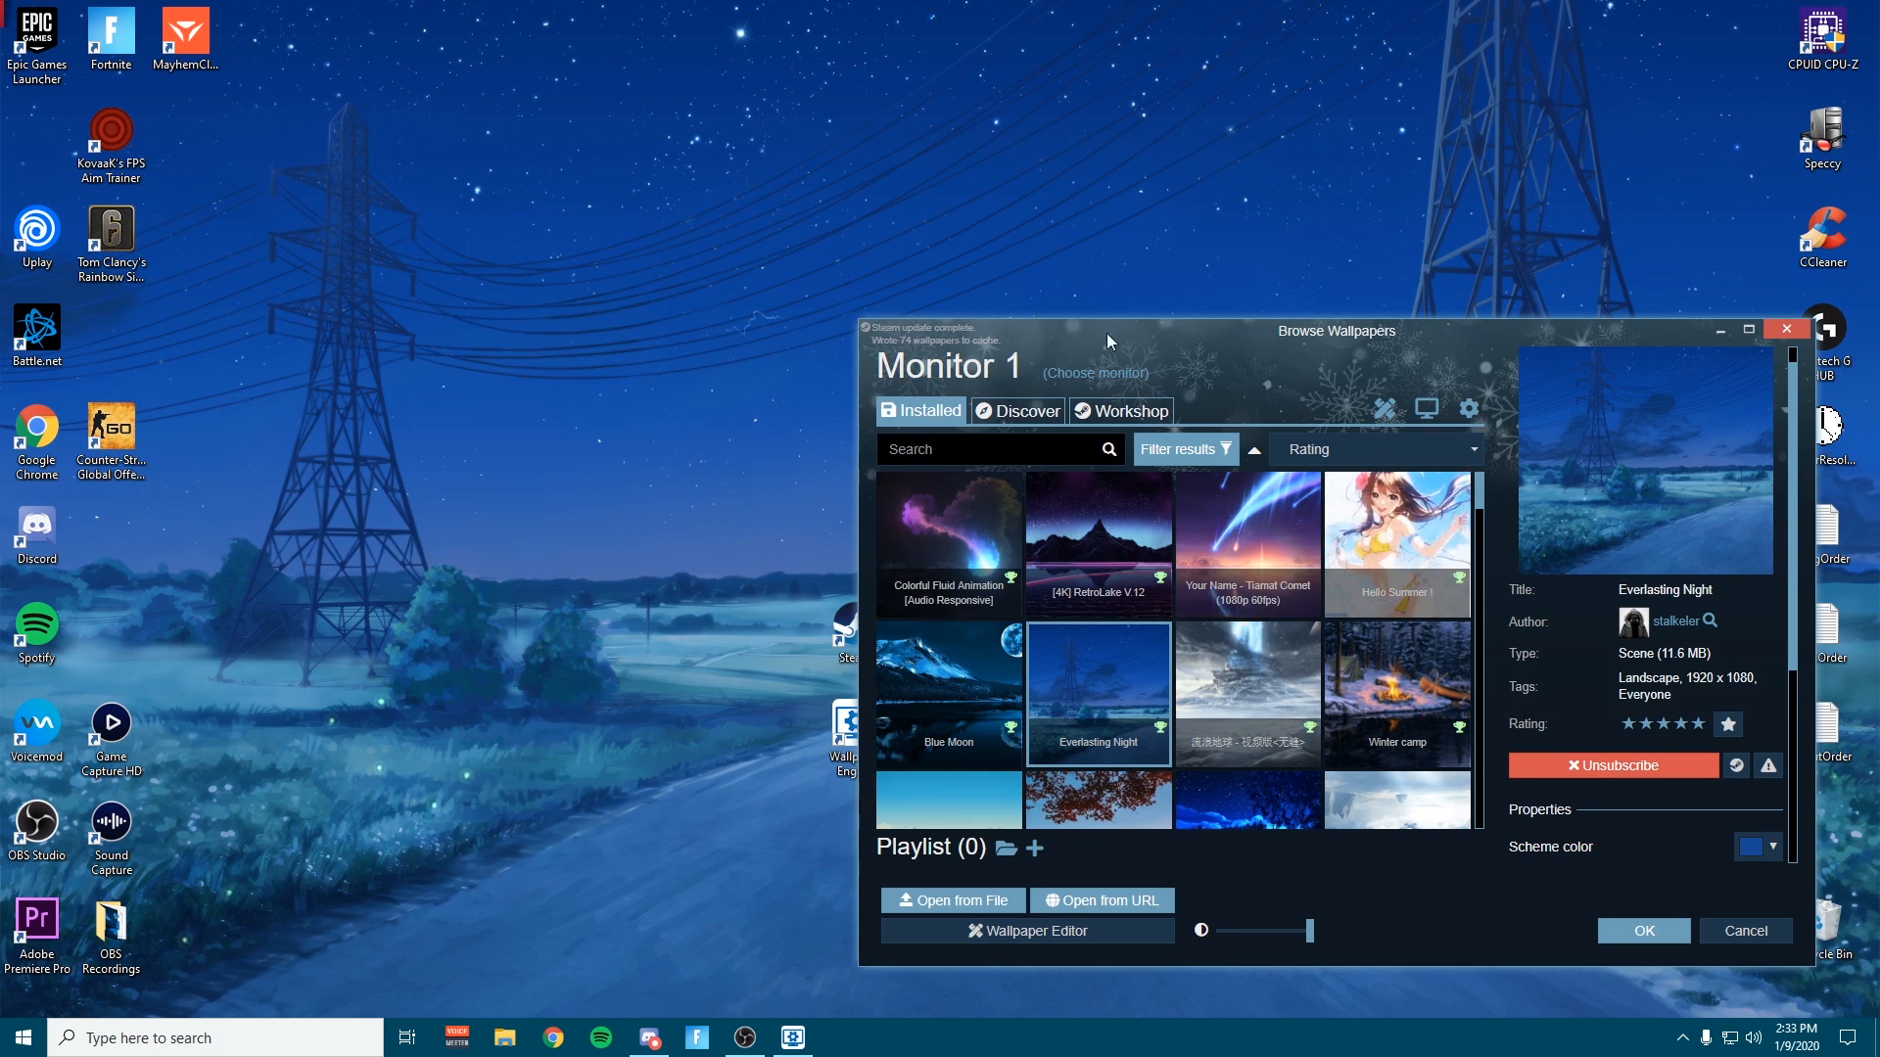
left_click_drag(1106, 333, 669, 207)
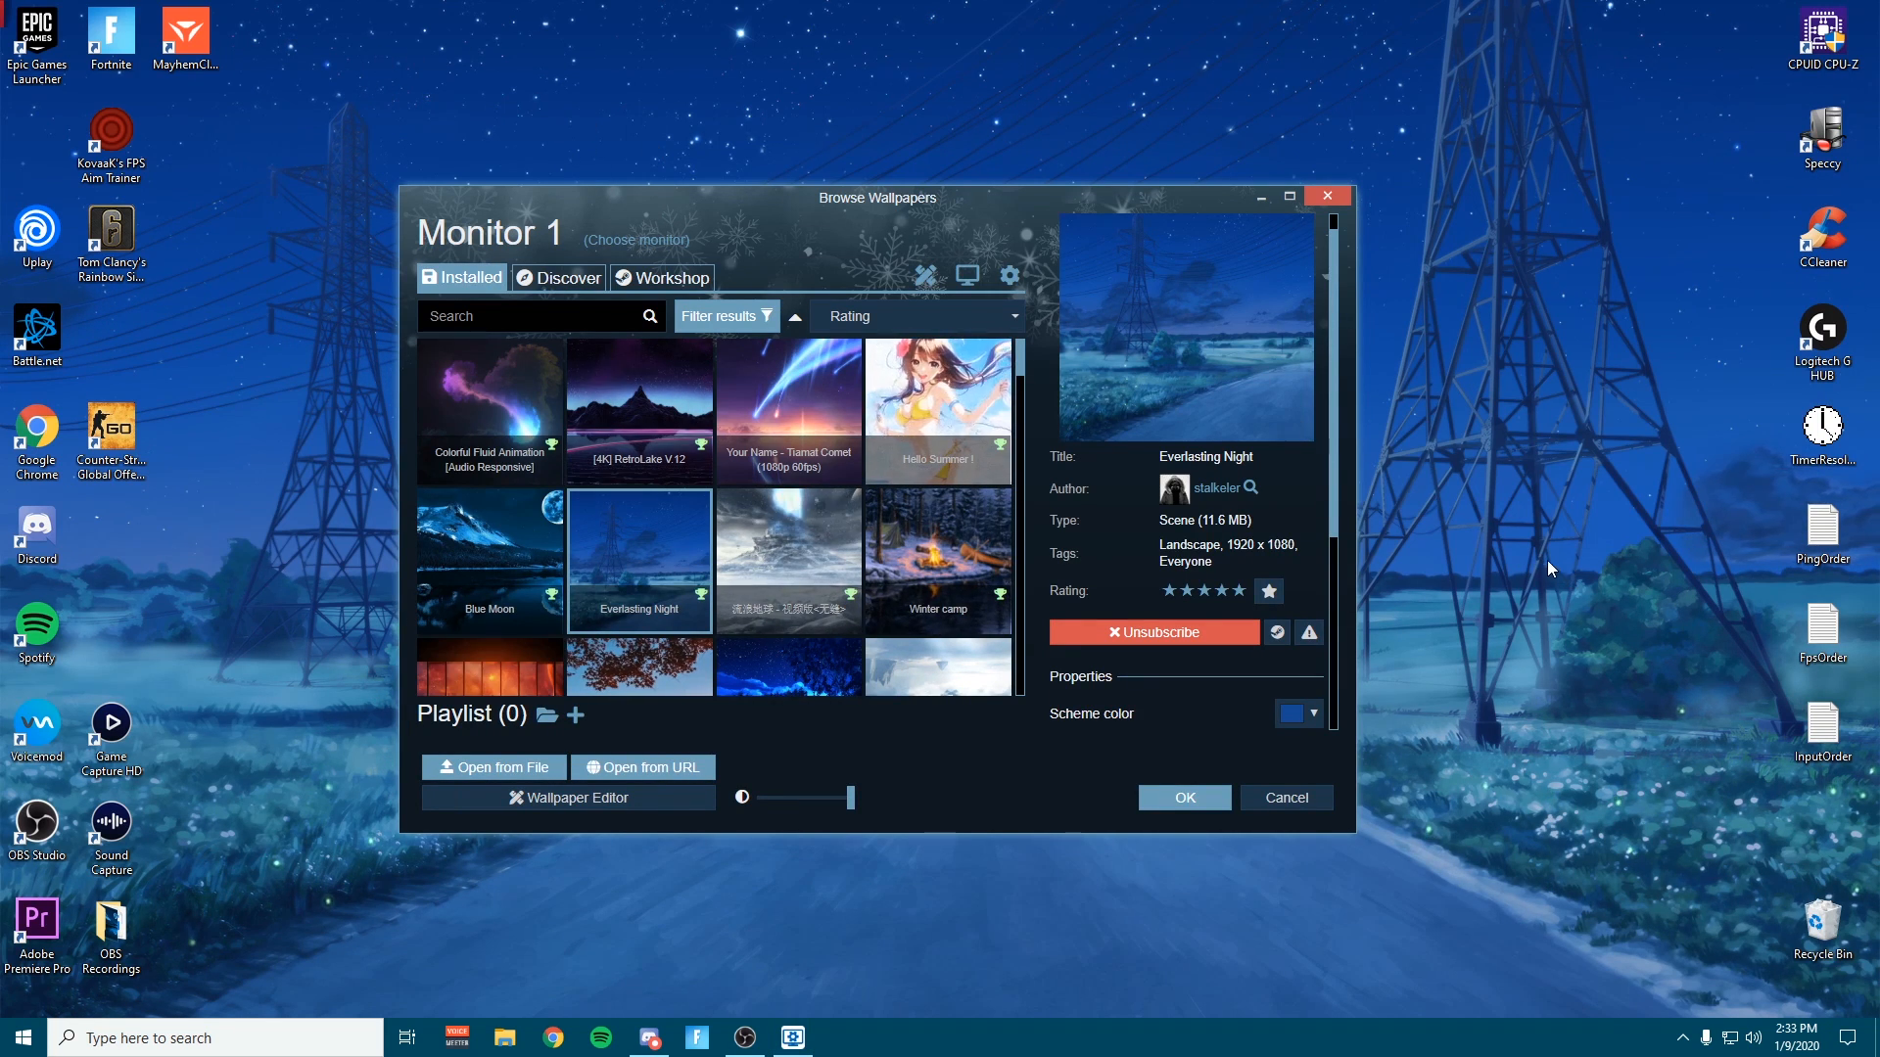
Open Task Manager, check the CPU and memory use of the wallpaper32 process, and close it without ending any task
right_click(1024, 1036)
left_click(1087, 944)
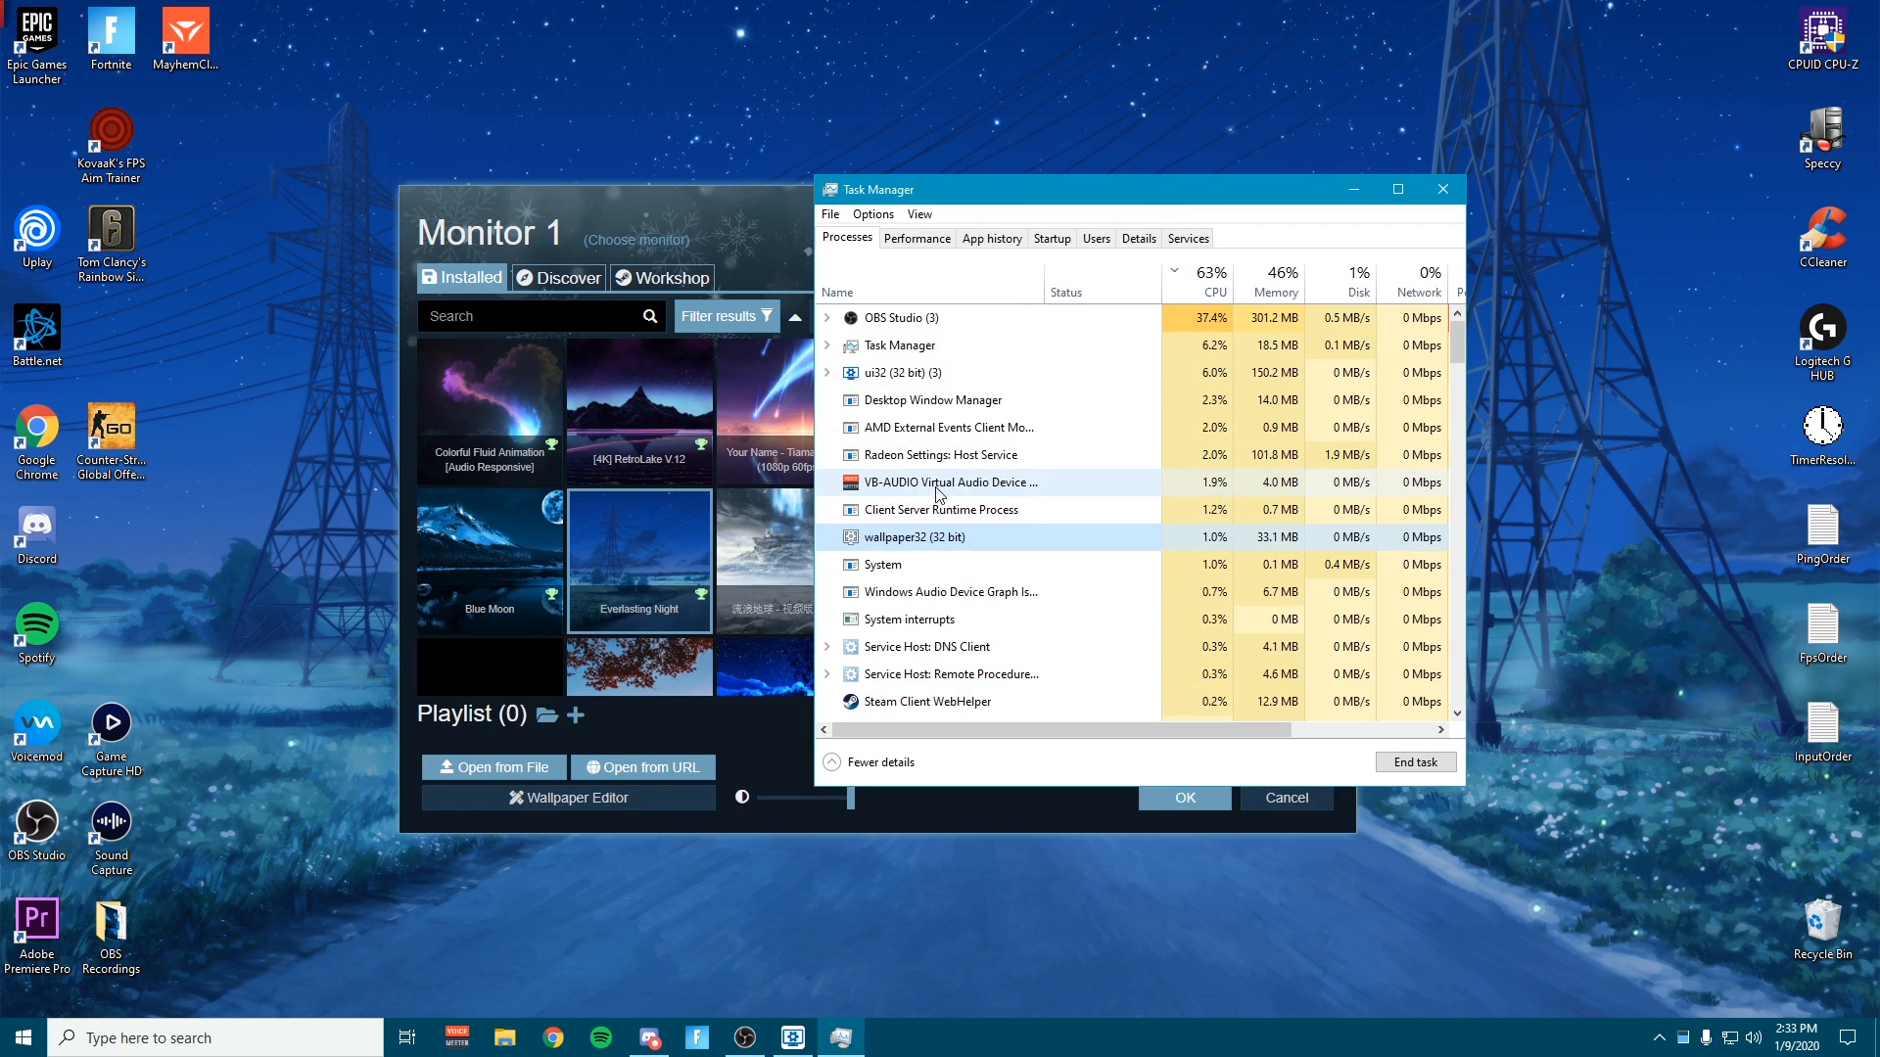
right_click(931, 539)
right_click(1136, 511)
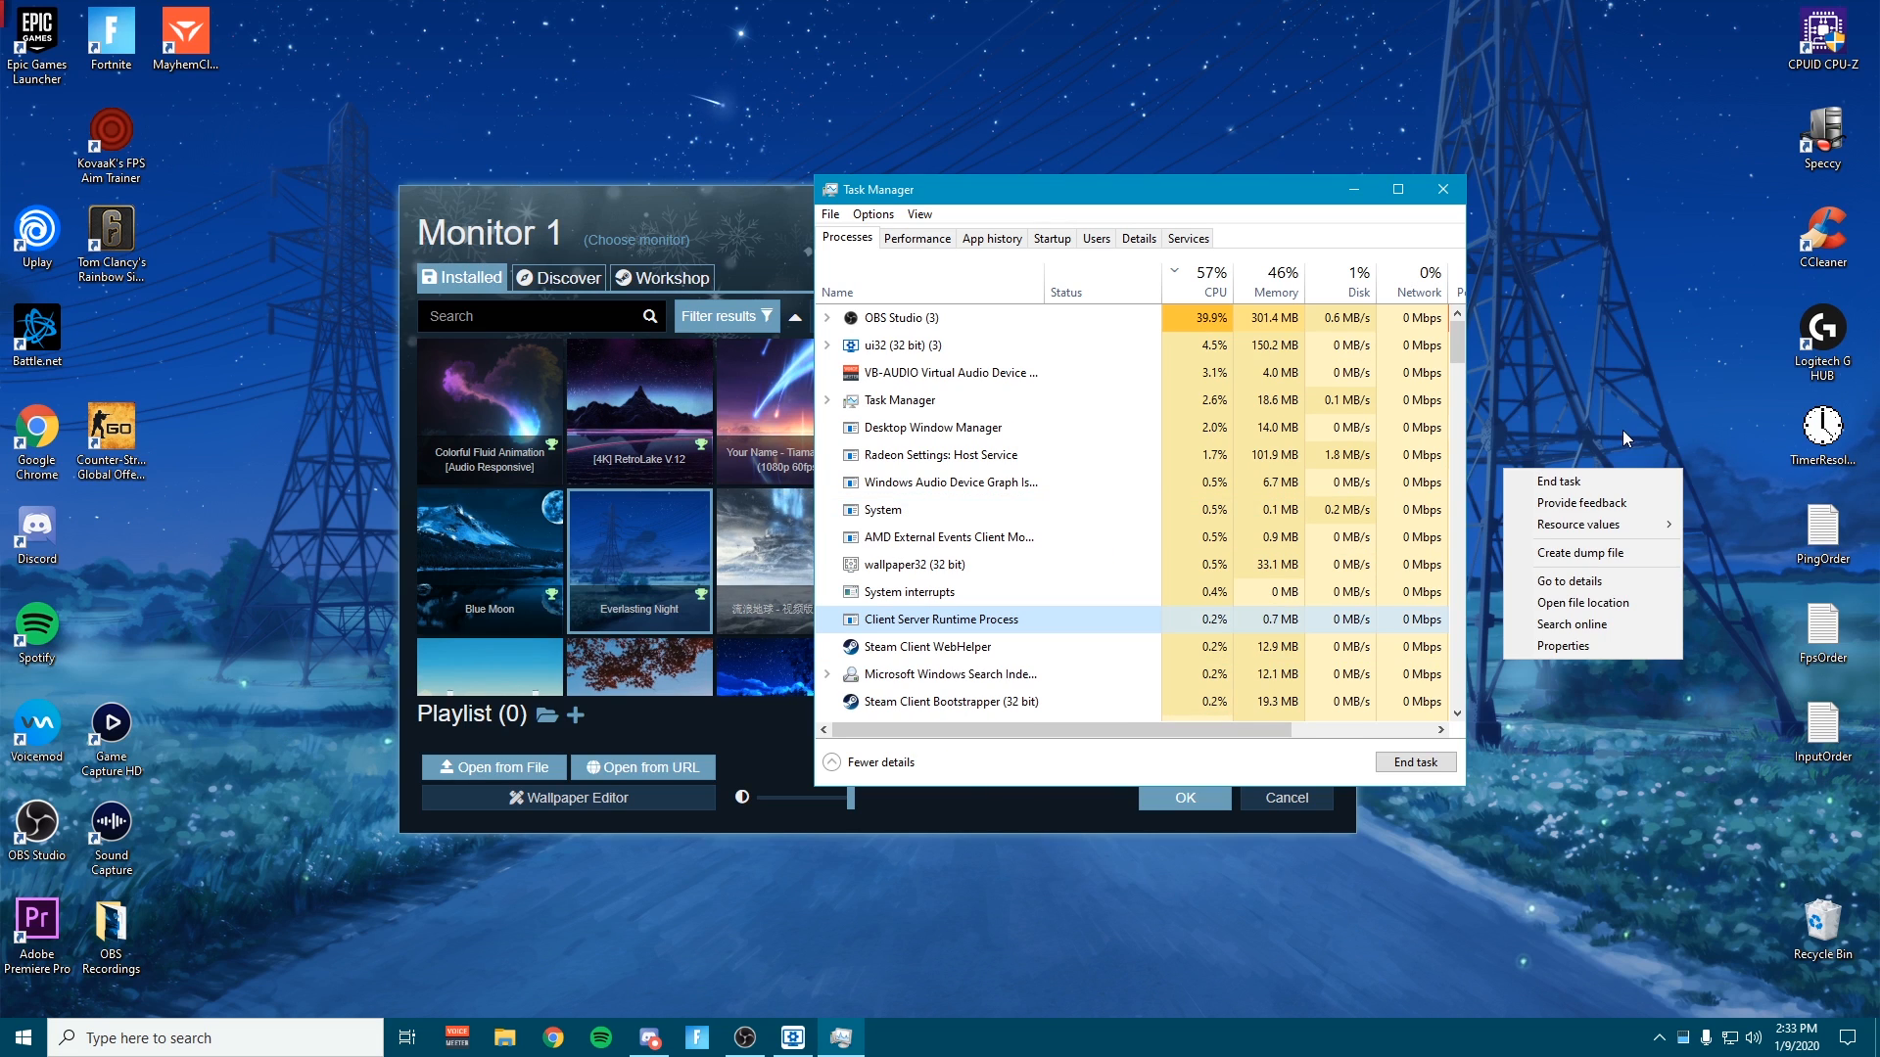
left_click(1588, 302)
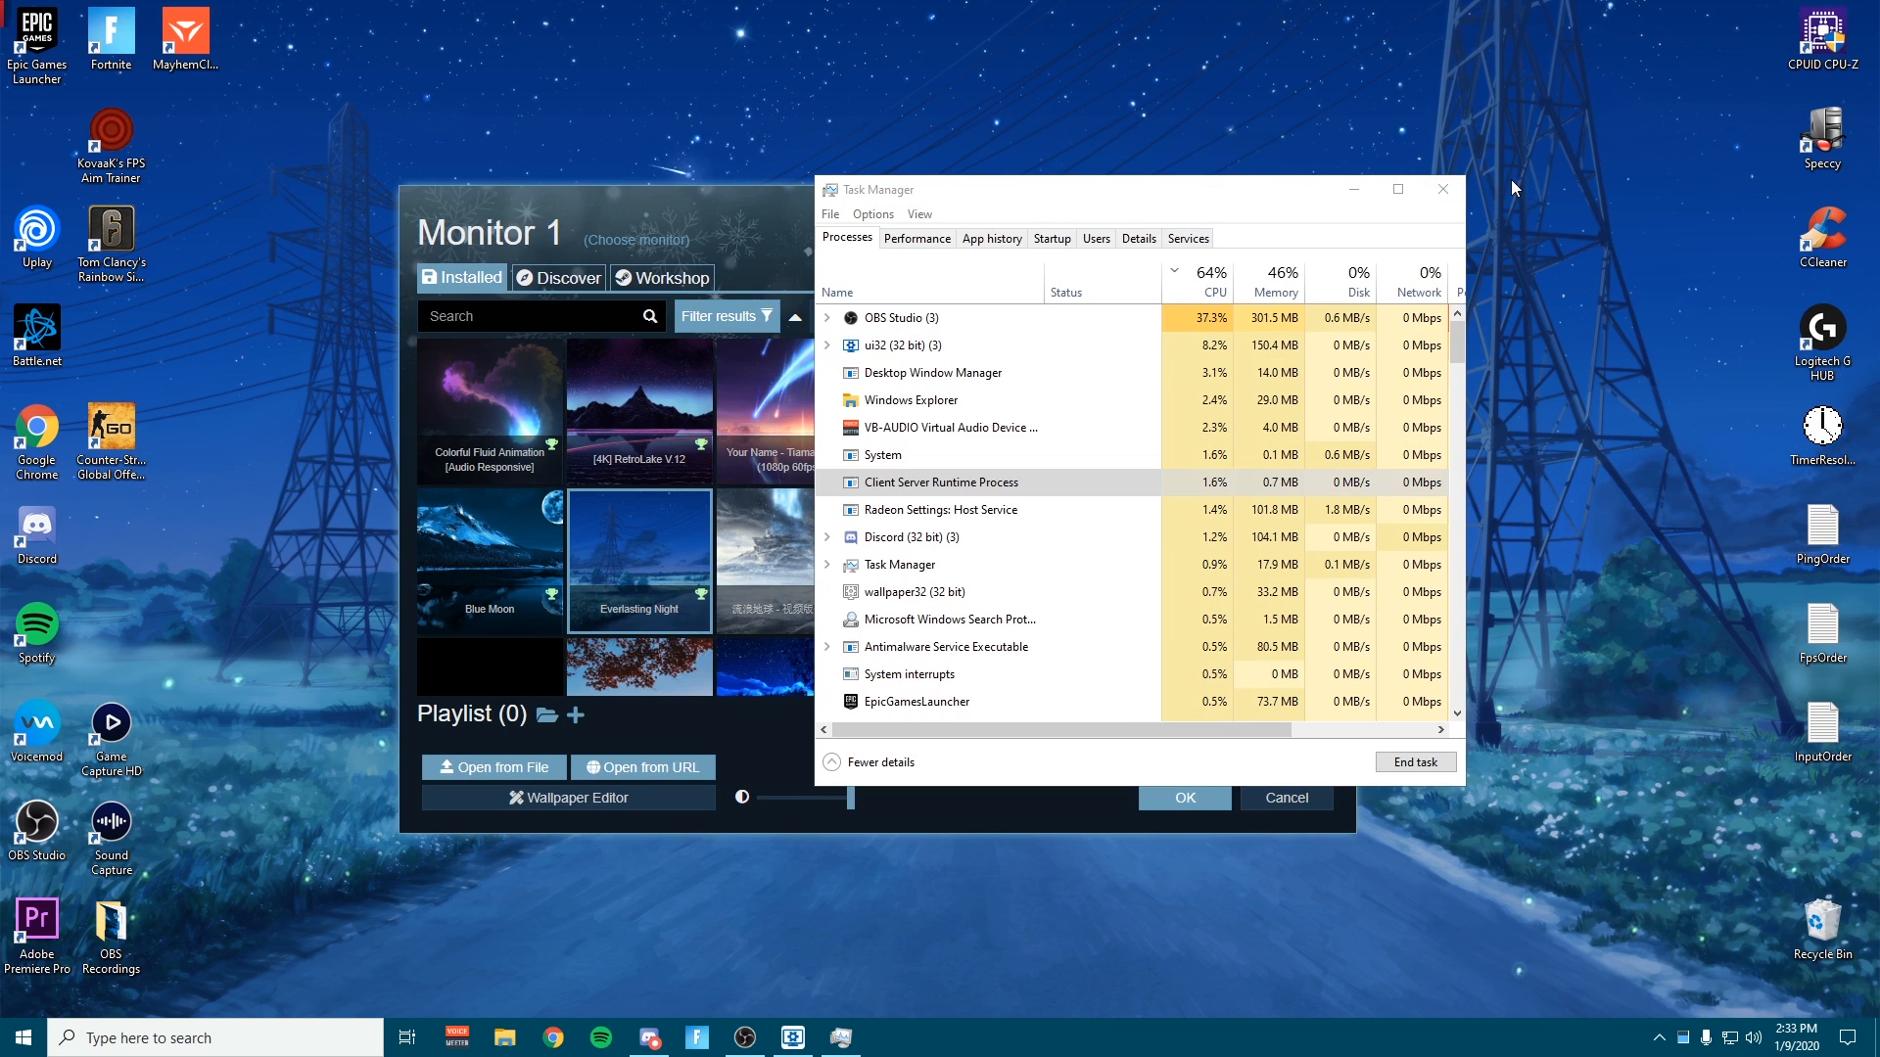
left_click(1444, 190)
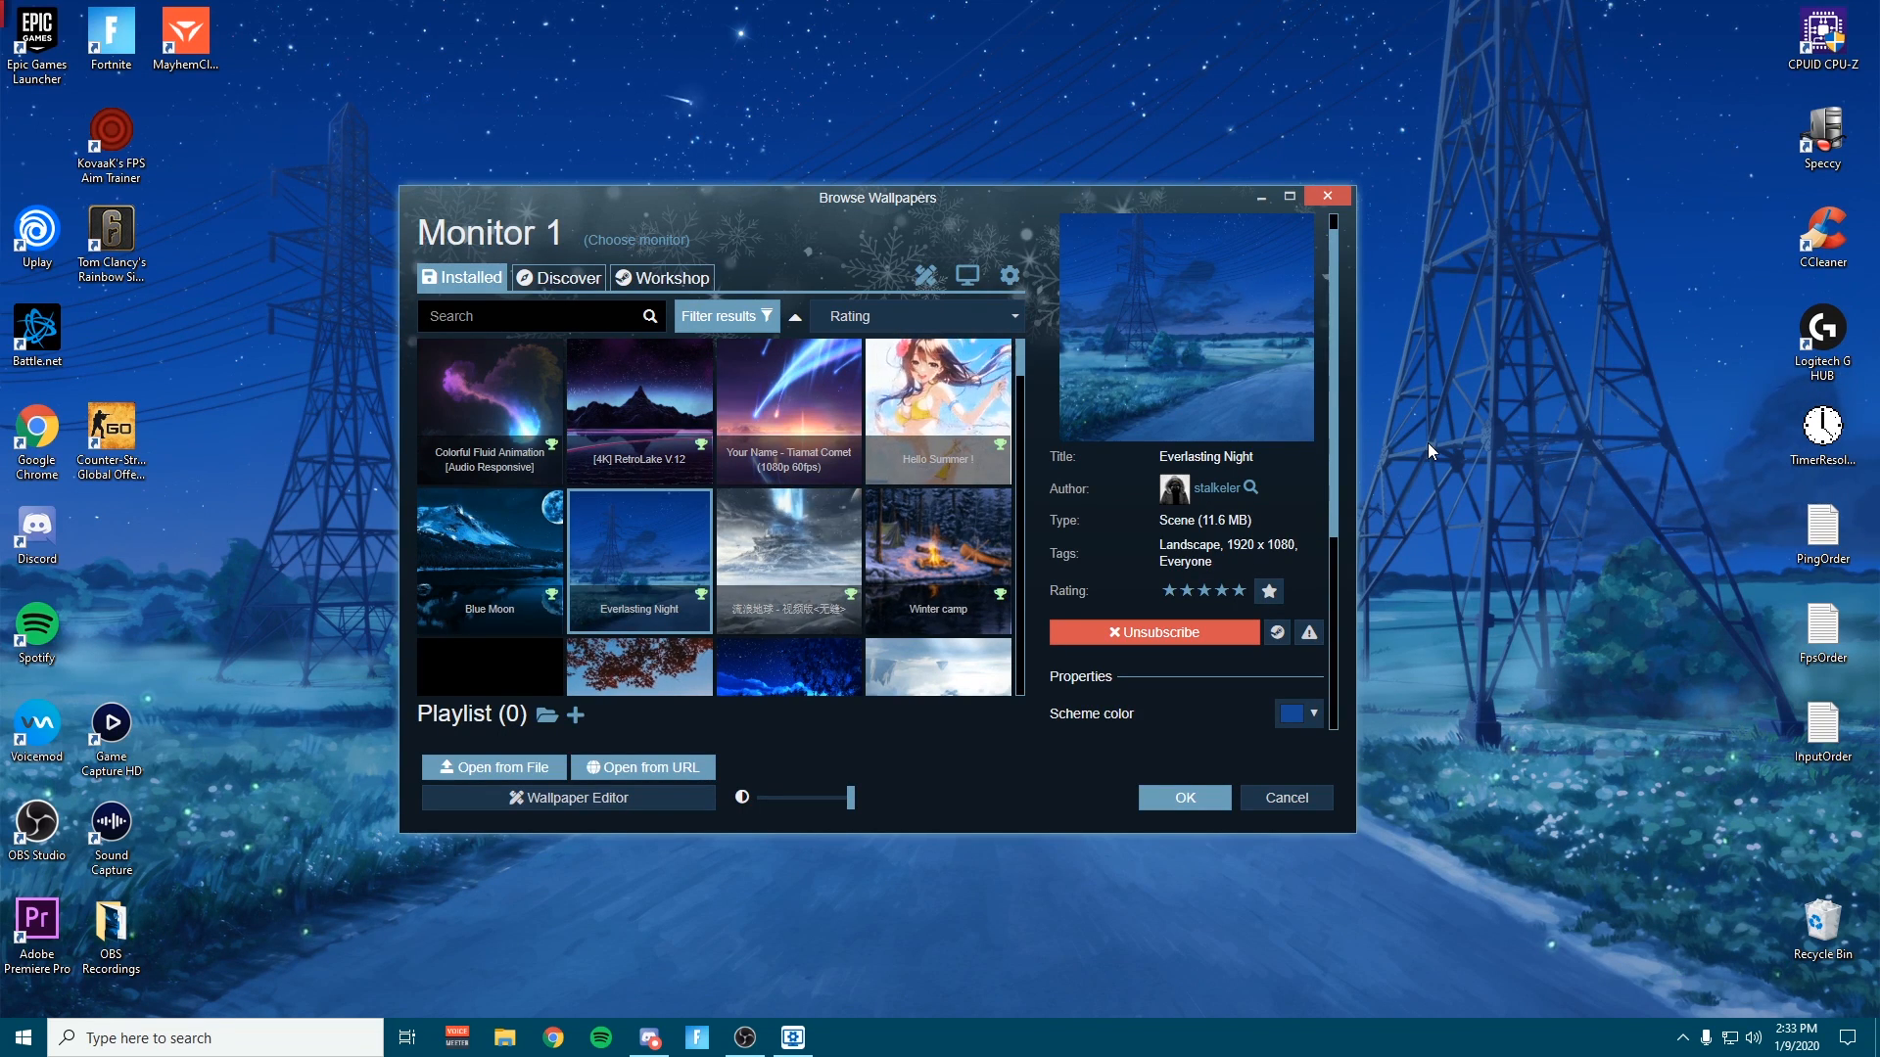
Browse through the installed wallpapers and close the wallpaper browser to show the animated desktop
scroll(828, 519, "down", 2)
scroll(862, 547, "down", 1)
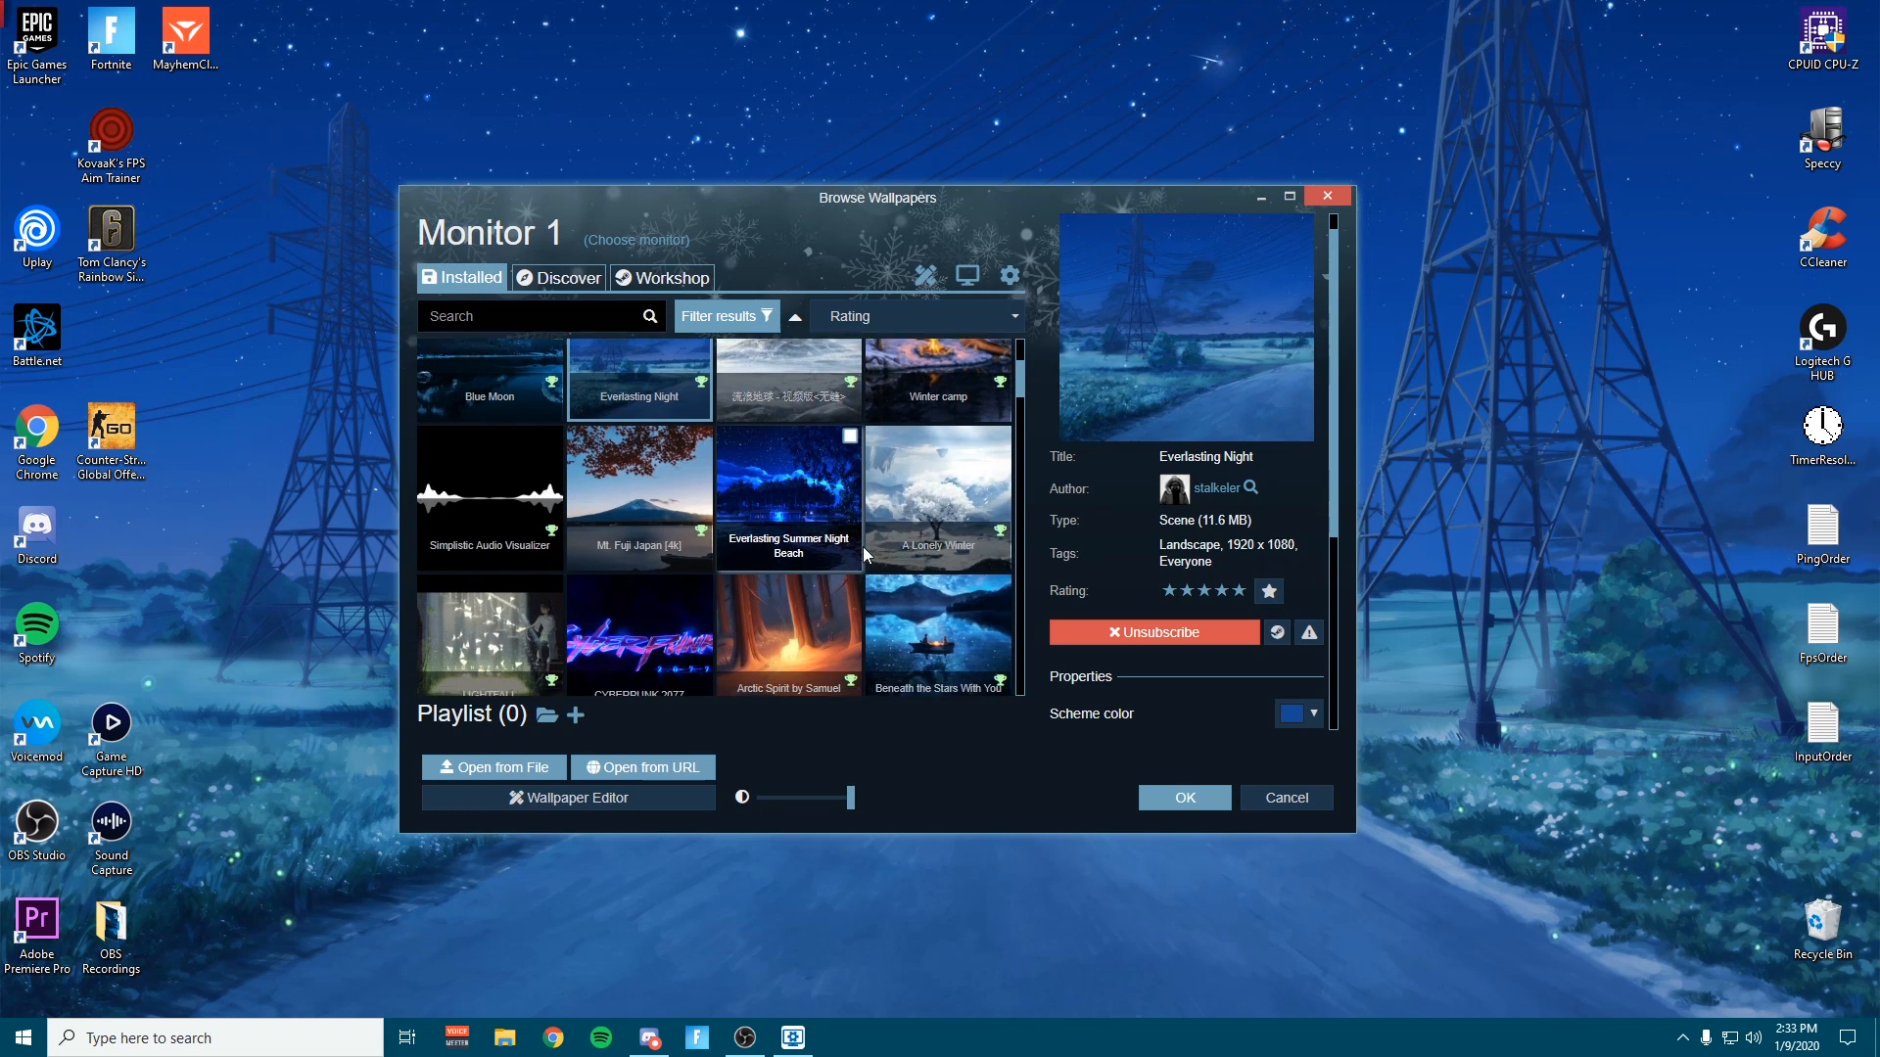
scroll(843, 560, "down", 3)
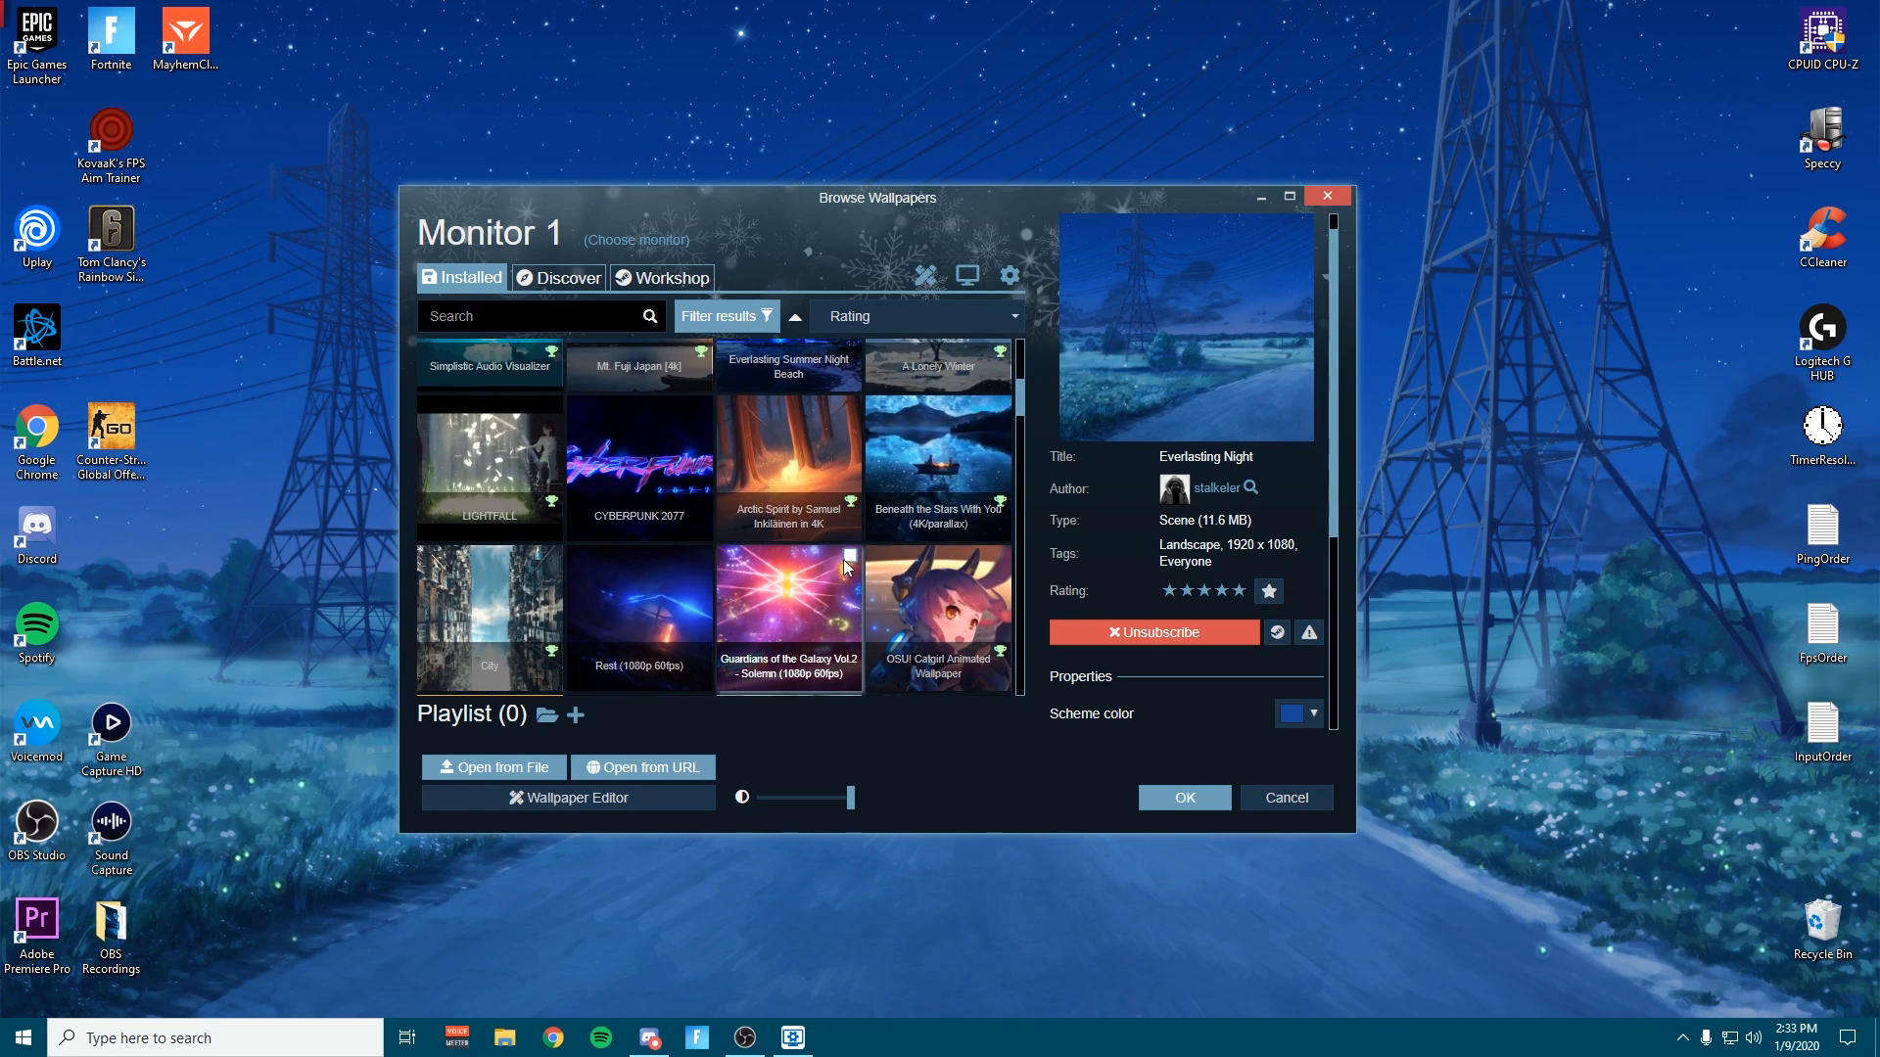
scroll(908, 537, "down", 2)
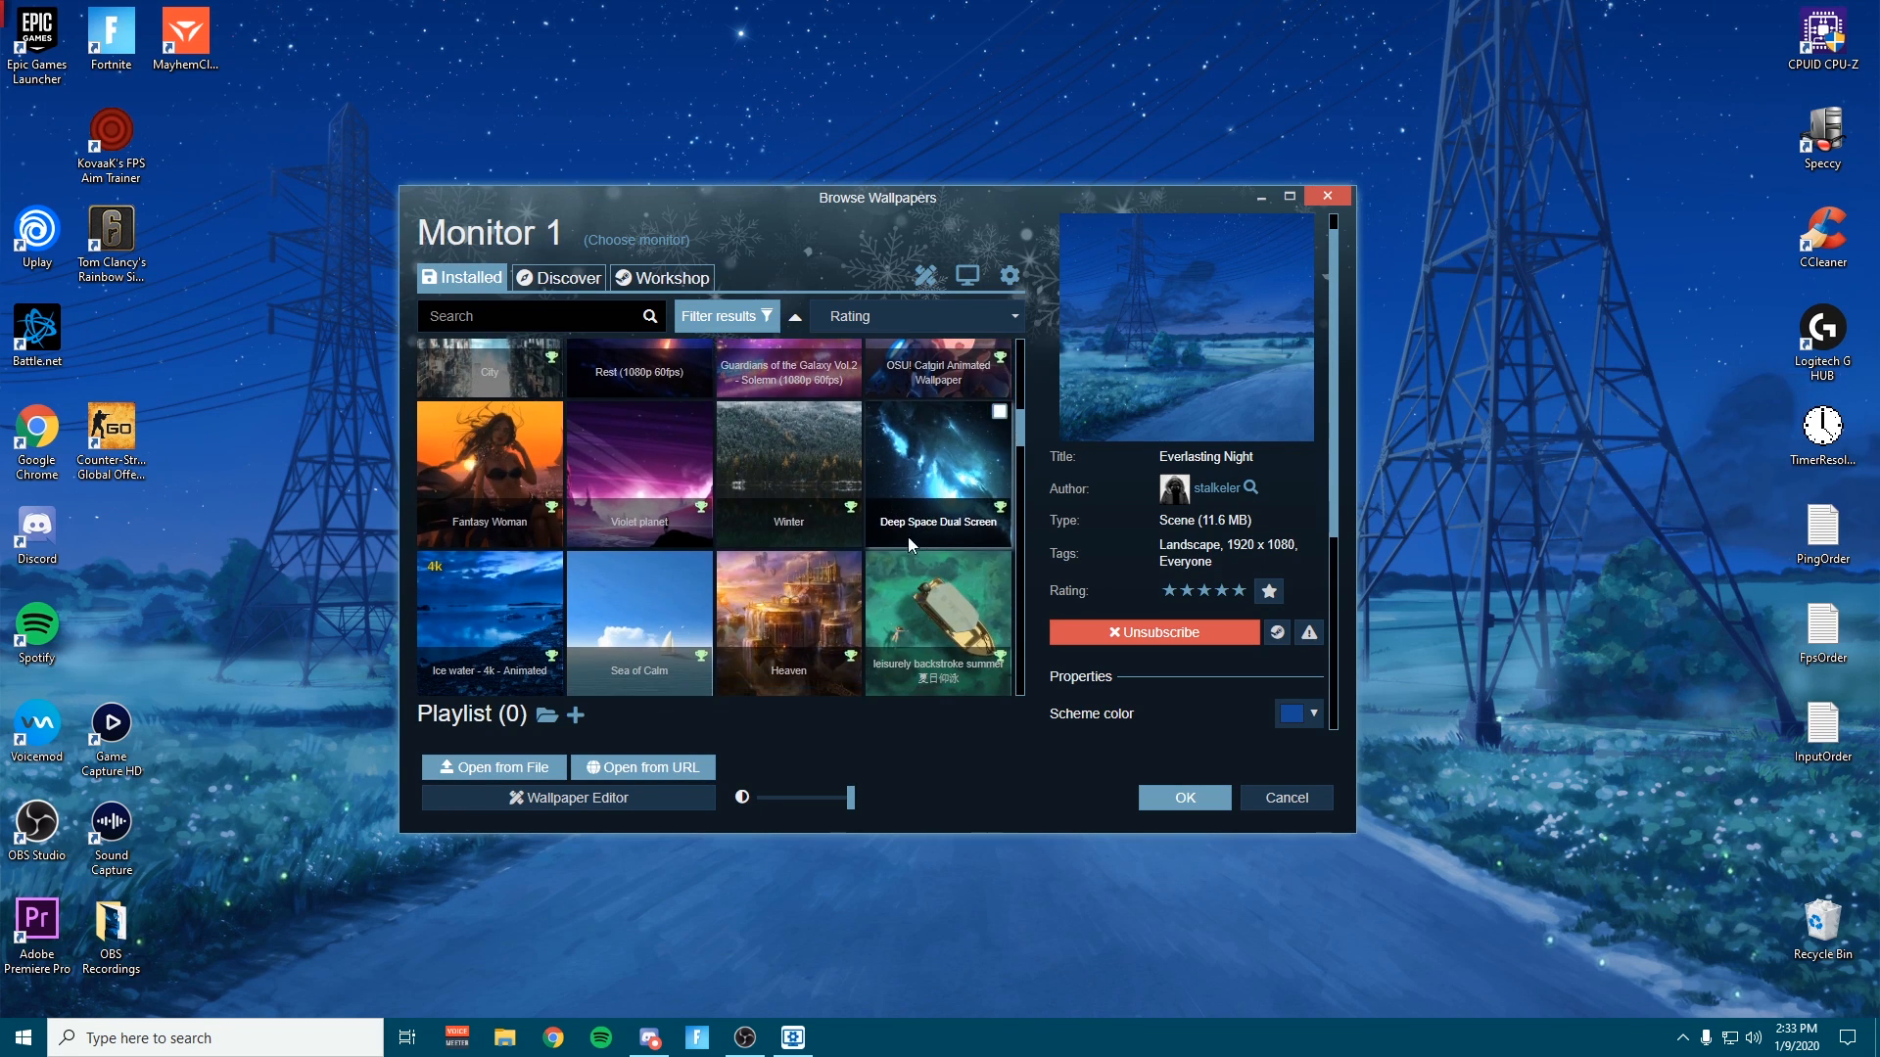
scroll(611, 485, "down", 2)
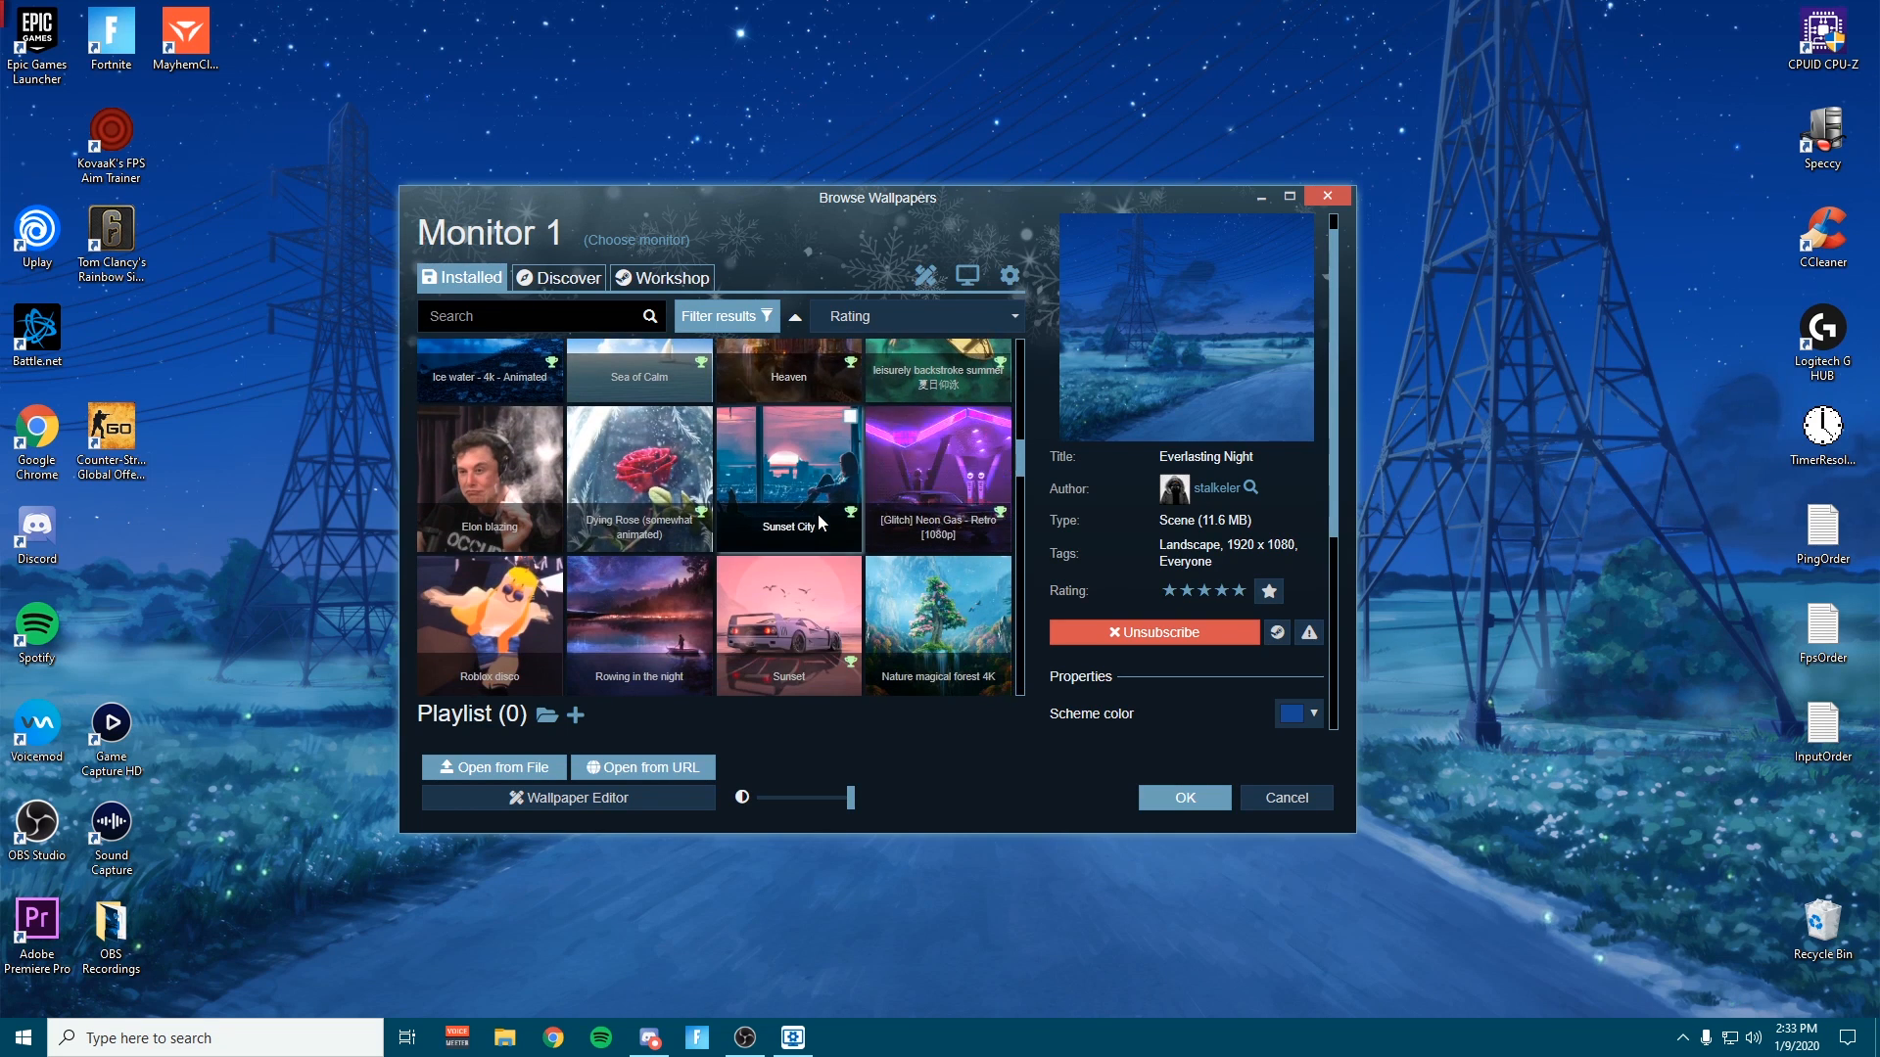
scroll(732, 603, "down", 3)
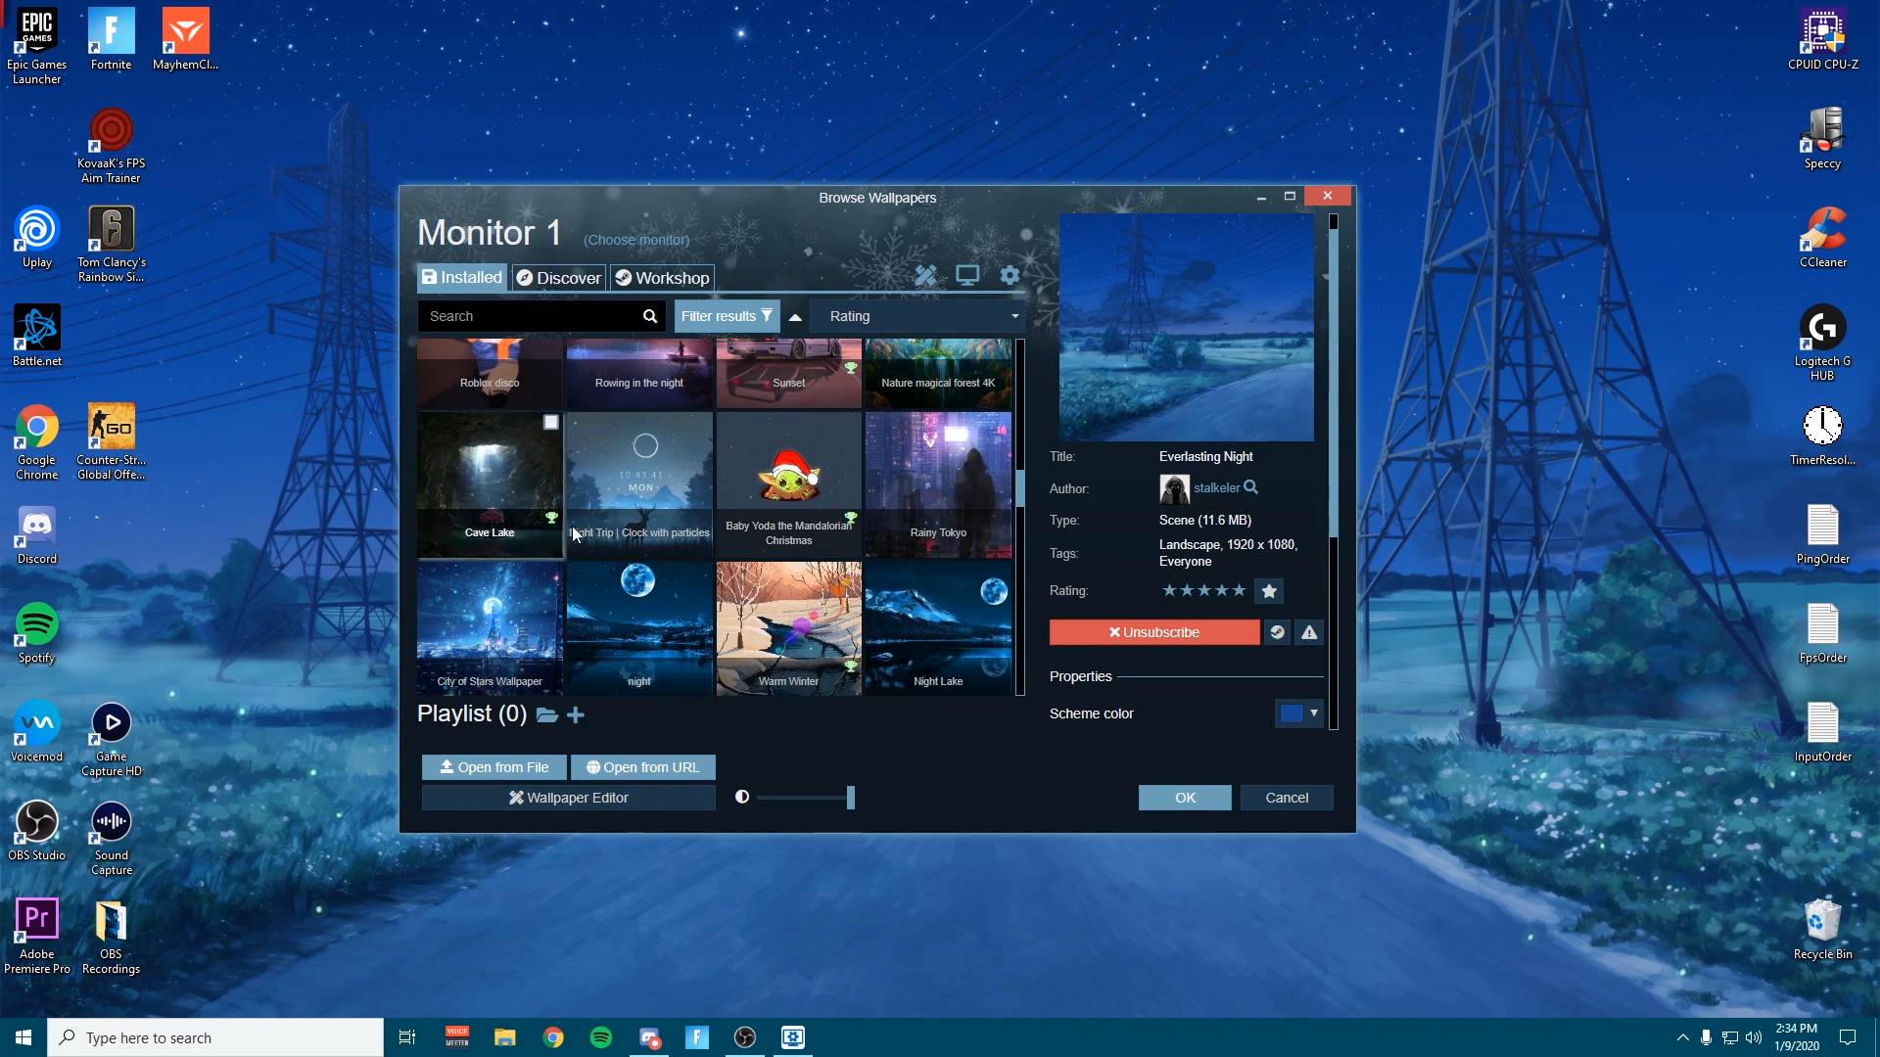
scroll(856, 539, "down", 3)
scroll(550, 455, "down", 1)
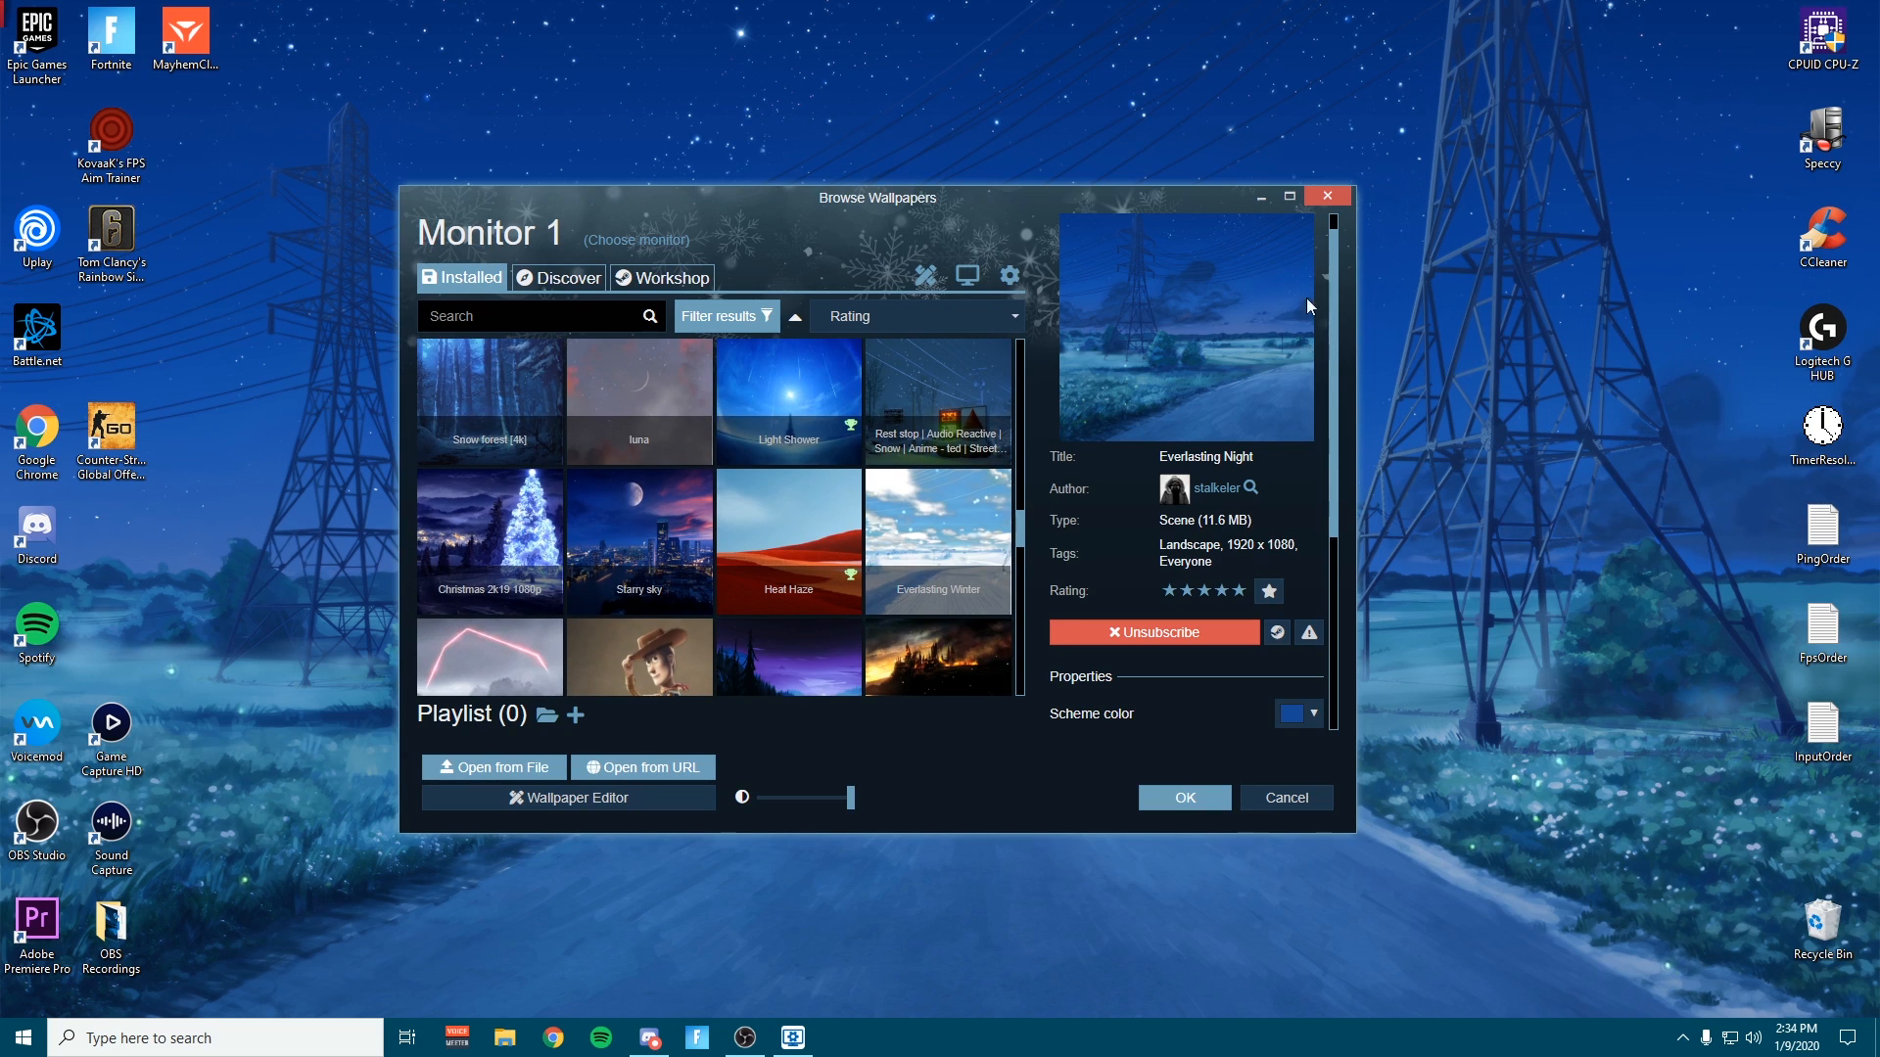
left_click(1326, 199)
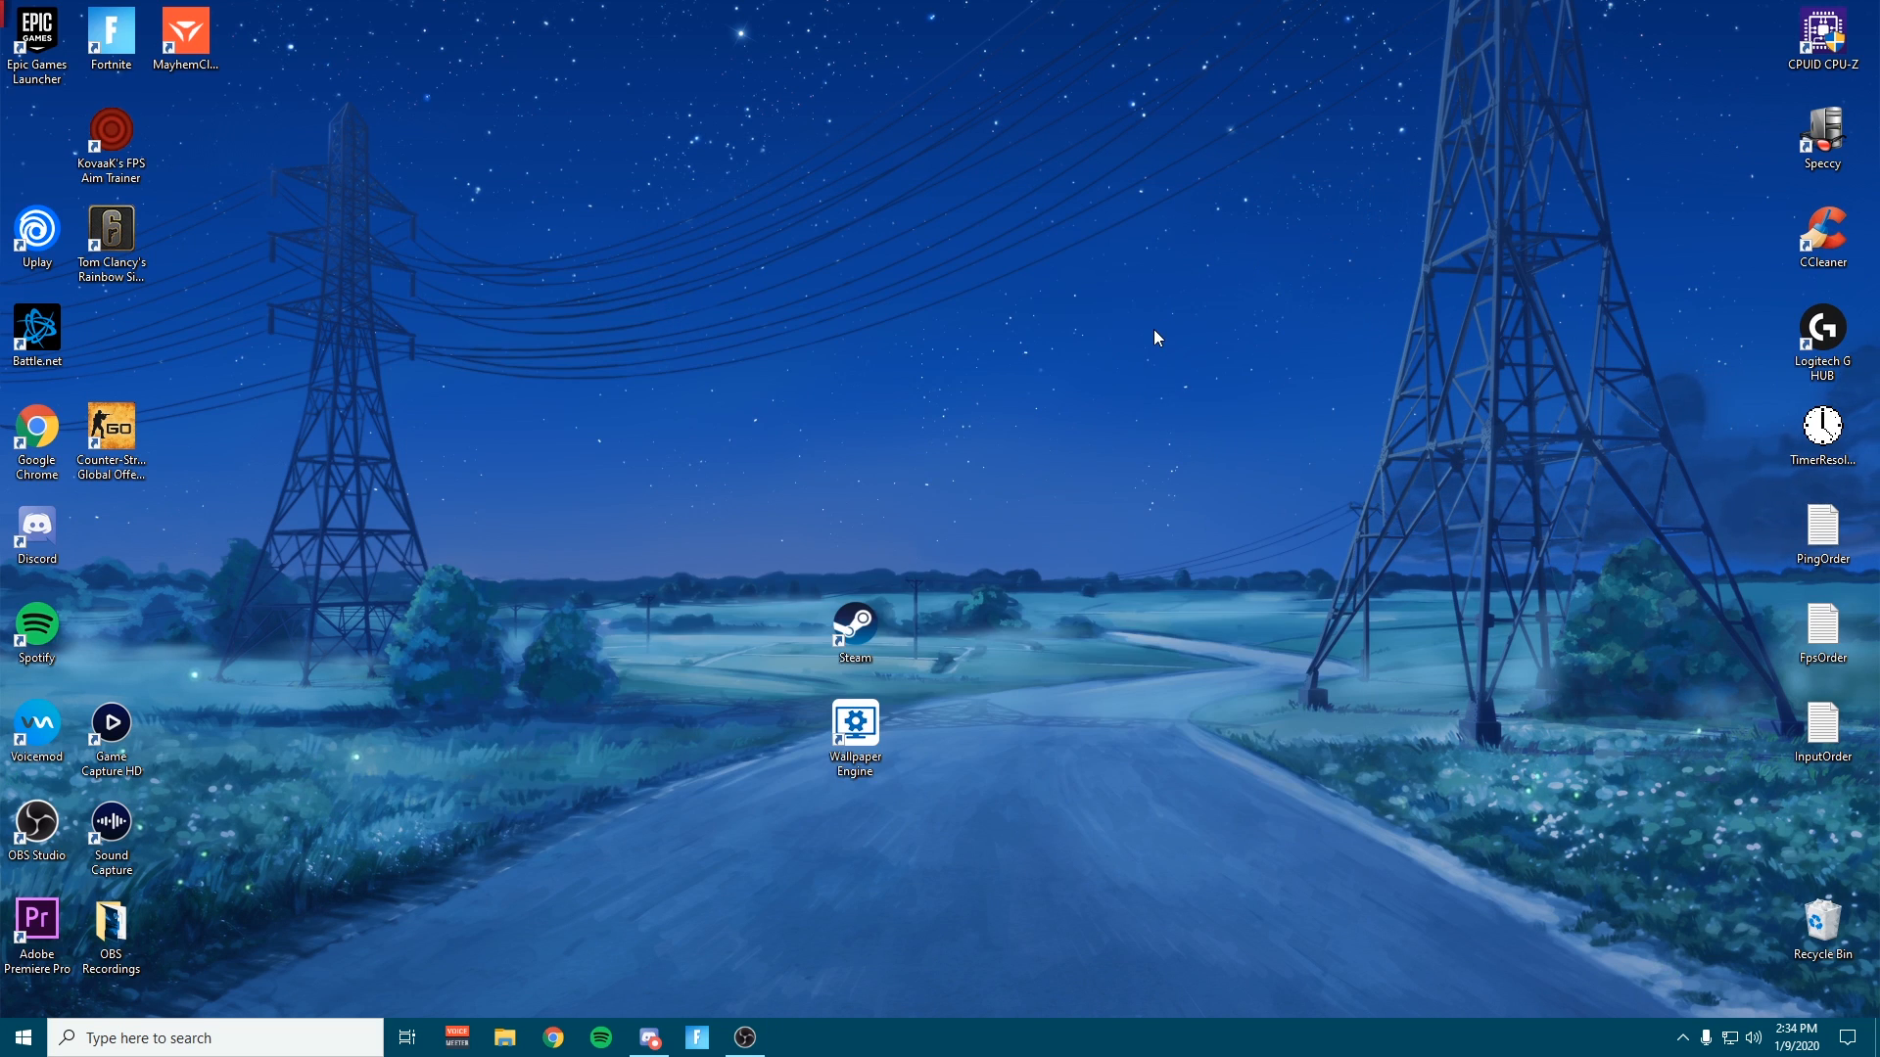